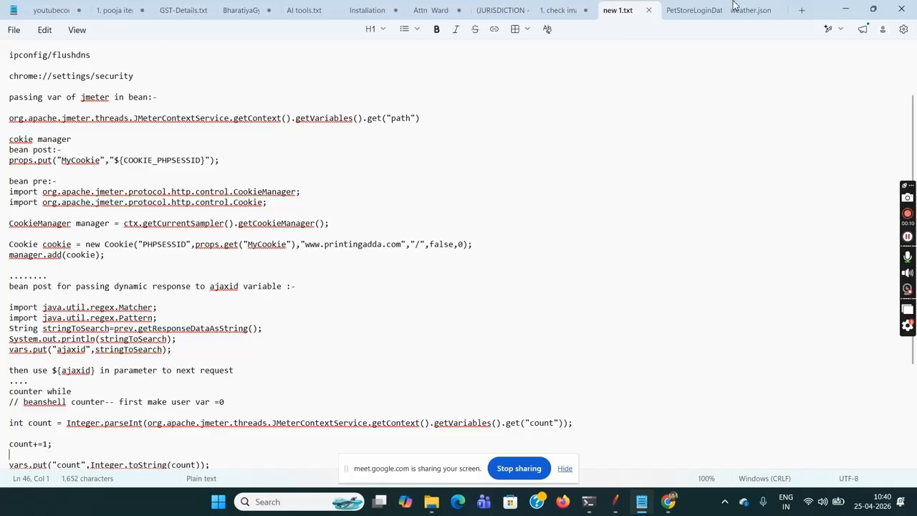
- Open weather.json and examine the individual objects at the start of the "city" array
left_click(749, 15)
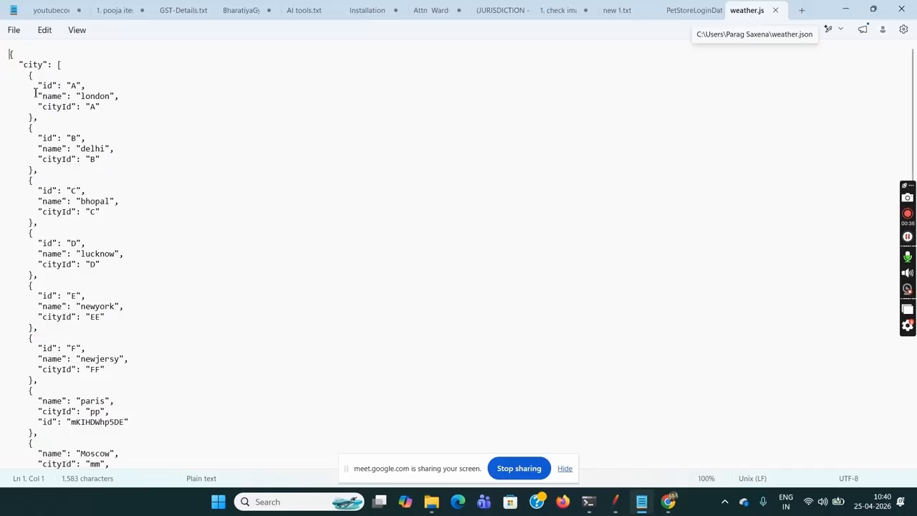
left_click_drag(45, 65, 35, 225)
left_click(34, 120)
left_click(36, 172)
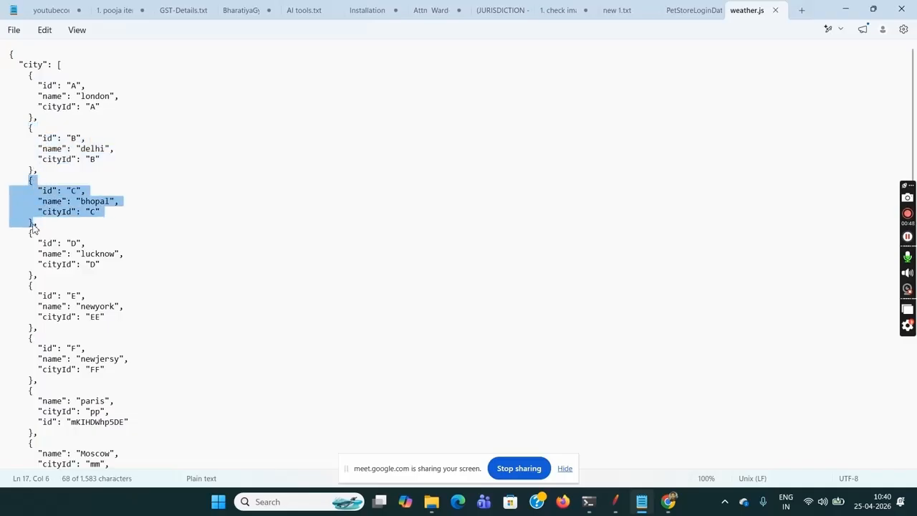
left_click(34, 225)
left_click_drag(29, 181, 34, 226)
left_click(34, 225)
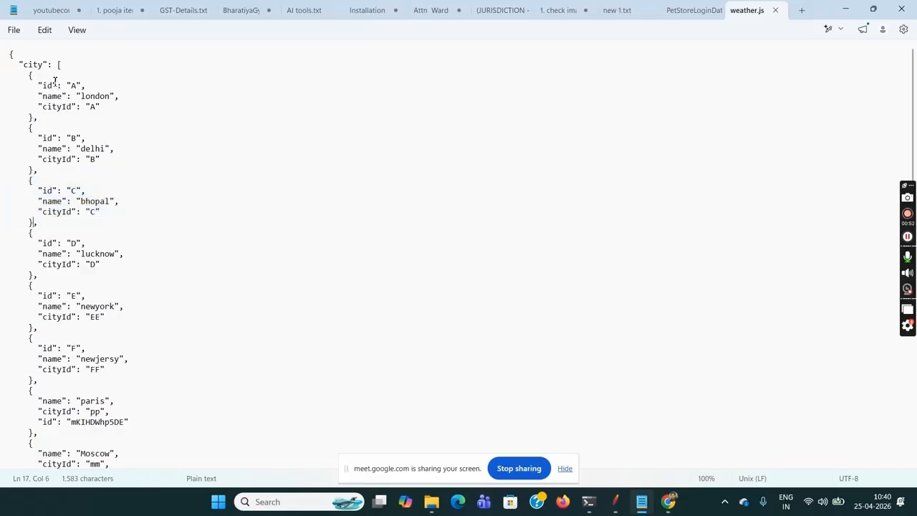
- Examine the fields of the first city object and the name values of the first four entries in the "city" array
left_click_drag(56, 85, 52, 111)
left_click(47, 108)
left_click_drag(43, 66, 26, 65)
left_click_drag(81, 96, 114, 96)
left_click_drag(81, 148, 102, 148)
left_click_drag(81, 202, 109, 201)
left_click_drag(85, 254, 103, 254)
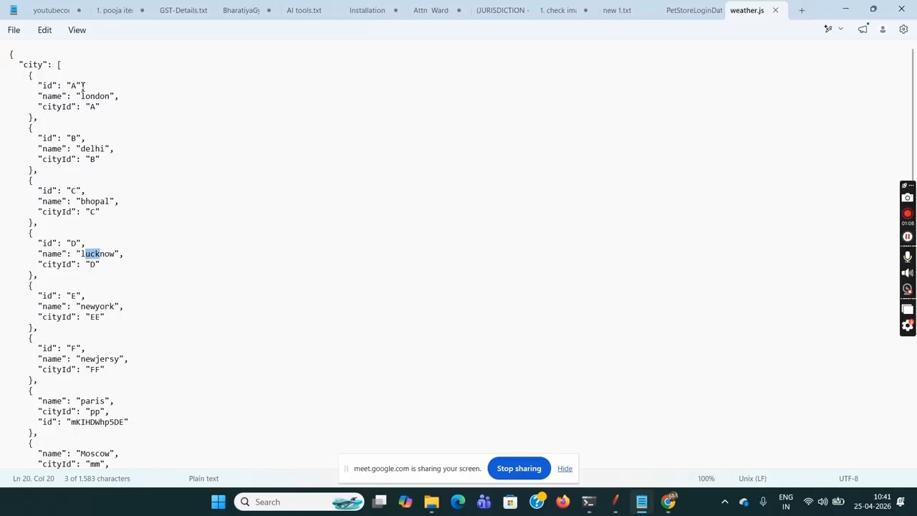
- Examine the id and cityId keys and their values in the london entry
left_click_drag(83, 85, 71, 85)
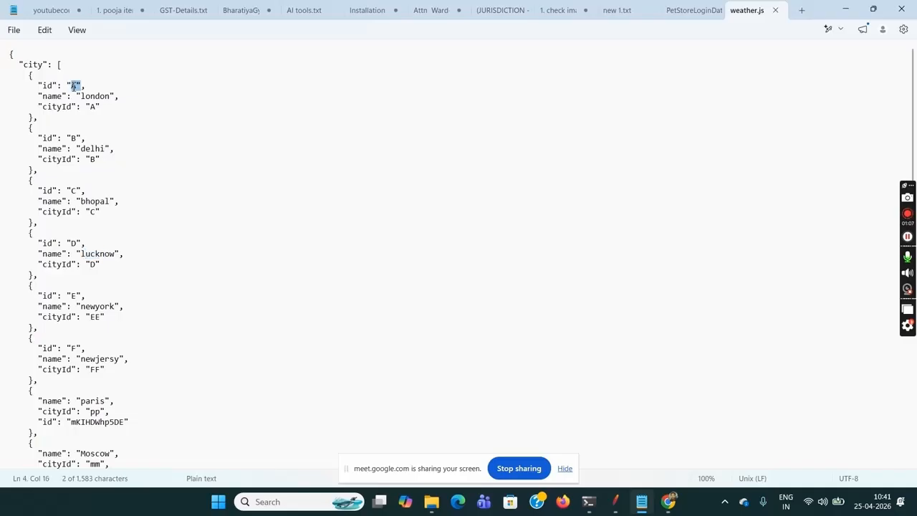
double_click(78, 132)
double_click(77, 86)
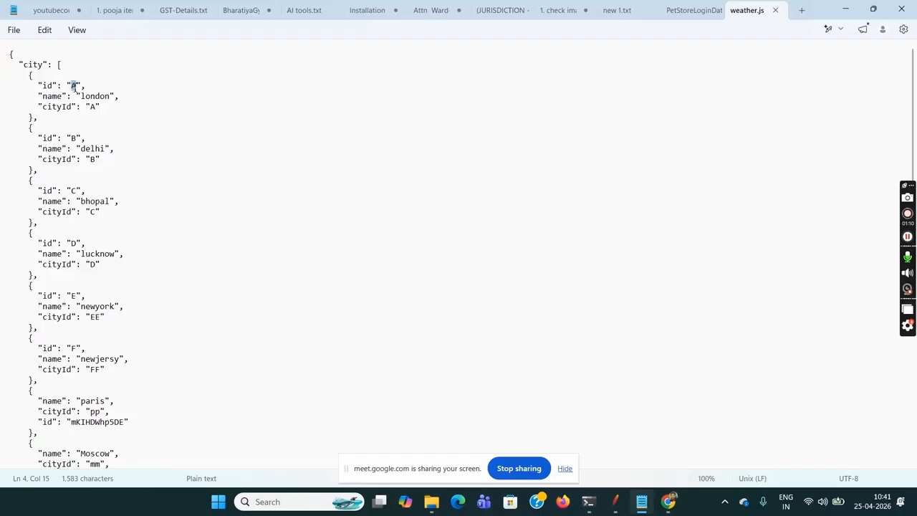
left_click_drag(46, 86, 50, 86)
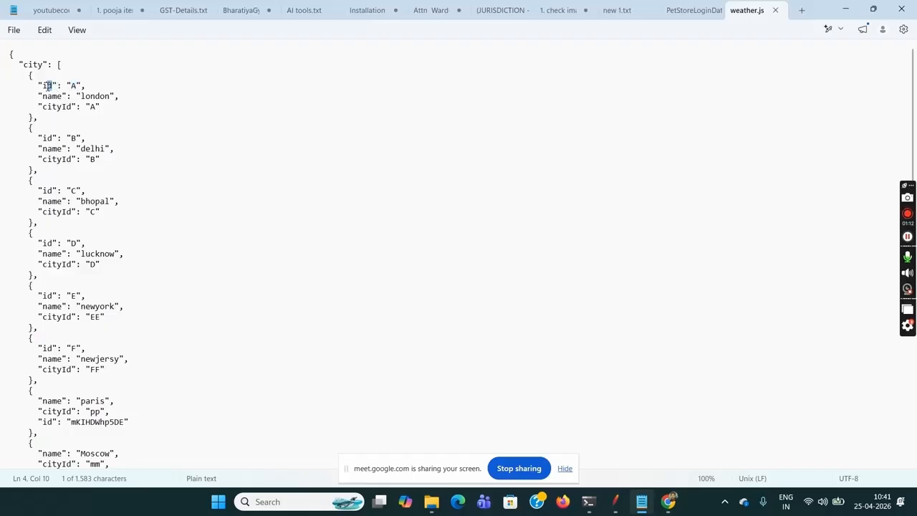
left_click(47, 86)
double_click(73, 86)
left_click(73, 106)
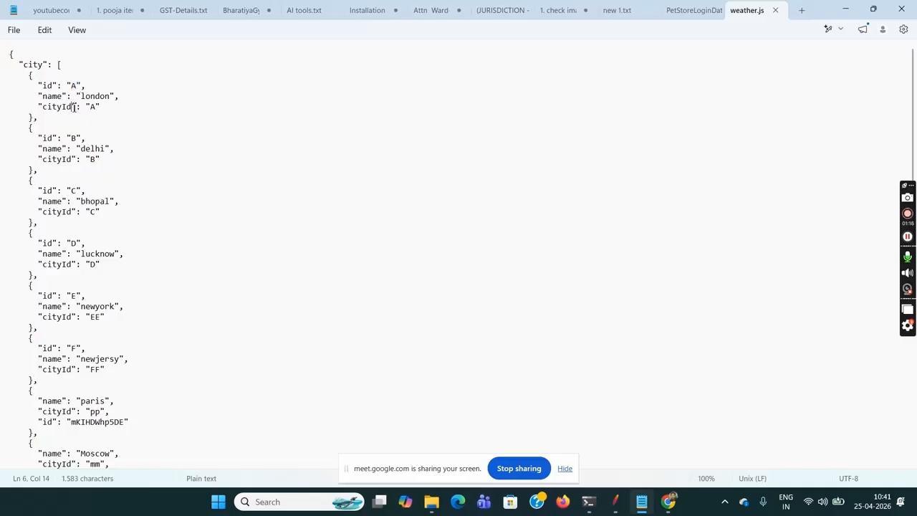
left_click_drag(92, 106, 101, 107)
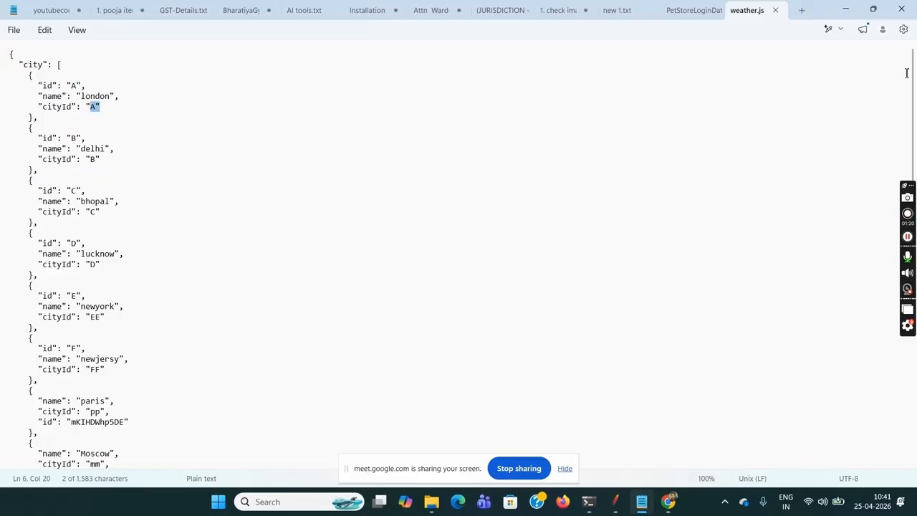
- Examine the "weather" array and the cityId value of its first entry
left_click_drag(913, 83, 912, 211)
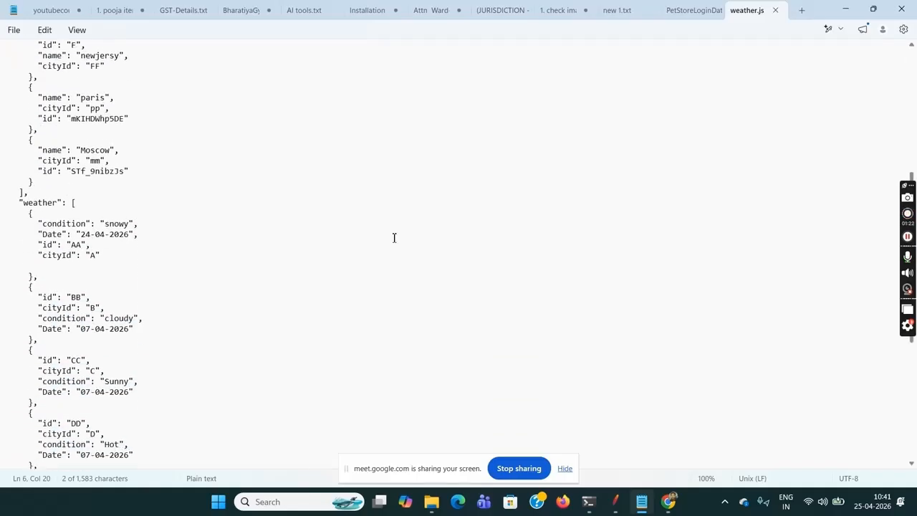
left_click_drag(64, 203, 15, 203)
left_click_drag(74, 203, 98, 317)
left_click(98, 318)
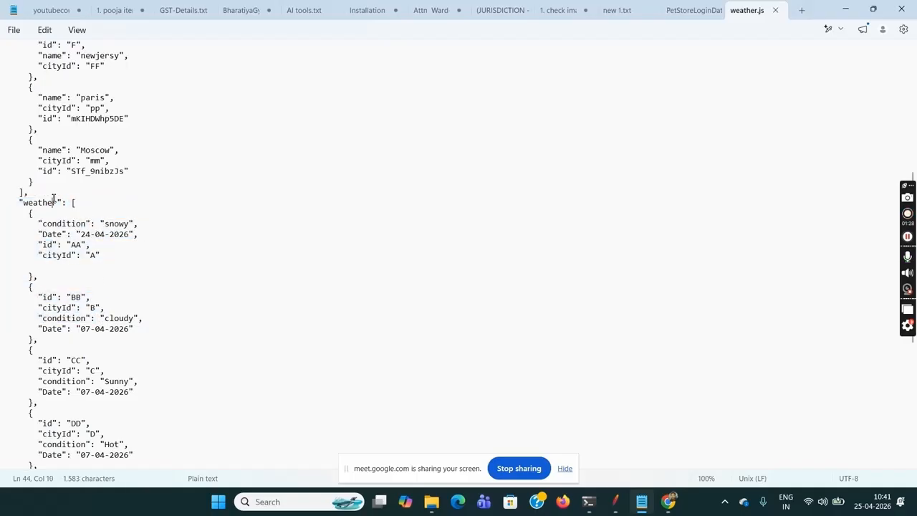
left_click_drag(87, 255, 98, 256)
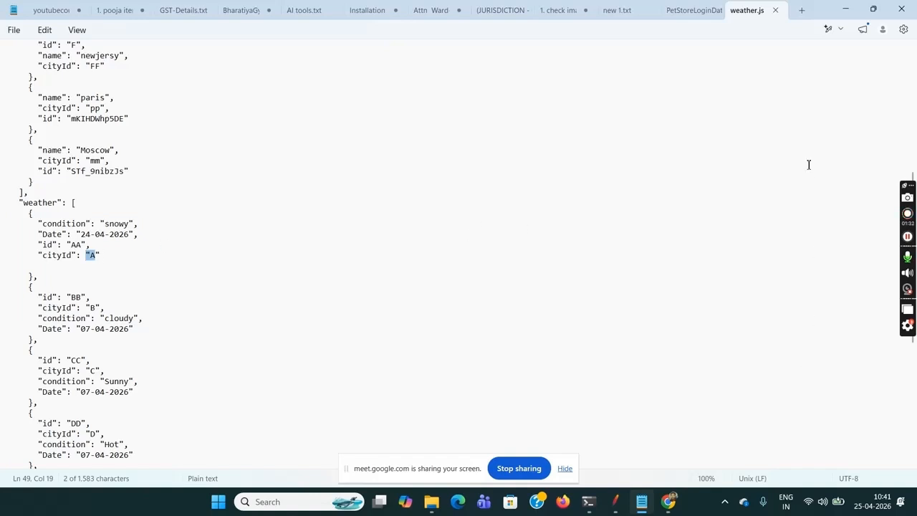
- Go back to the "city" array and check the cityId value of the london entry
left_click(690, 116)
key("Up")
key("Up")
key("Up")
key("Up")
key("Up")
key("Up")
key("Up")
key("Up")
key("Up")
key("Up")
key("Up")
key("Up")
key("Up")
key("Up")
key("Up")
key("Up")
key("Up")
key("Up")
key("Up")
key("Up")
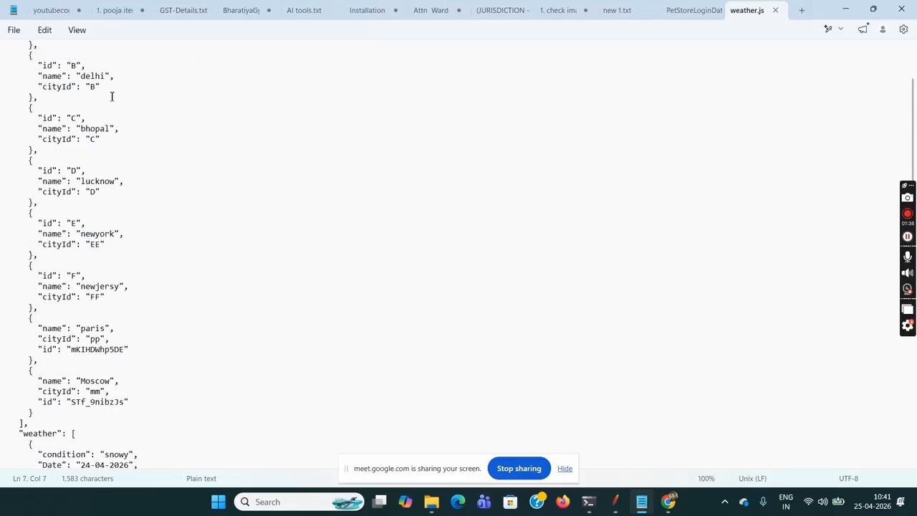
key("Up")
key("Up")
key("Up")
key("Up")
key("Up")
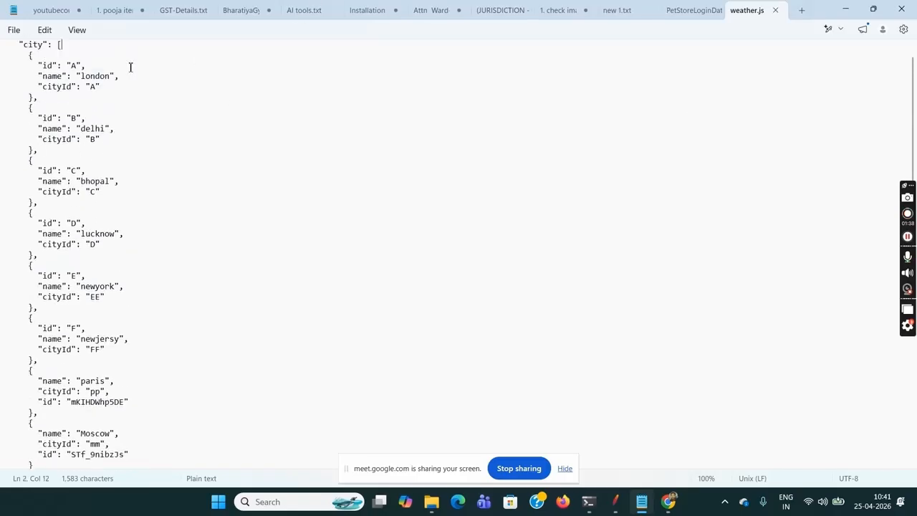
left_click_drag(86, 89, 118, 89)
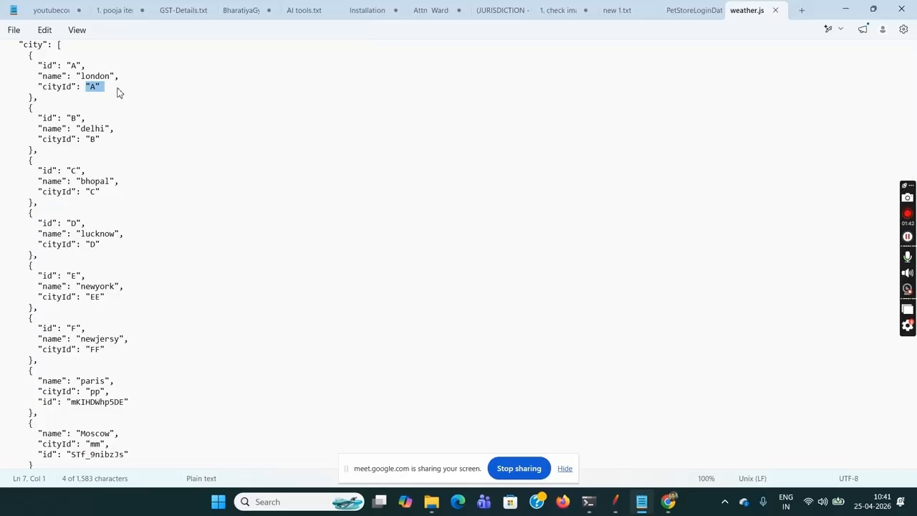
- Look up london's condition in the "weather" array and check the cityId of the second weather entry
key("Down")
key("Down")
key("Down")
key("Down")
key("Down")
key("Down")
key("Down")
key("Down")
key("Down")
key("Down")
key("Down")
key("Down")
key("Down")
key("Down")
key("Down")
key("Down")
key("Down")
key("Down")
key("Down")
key("Down")
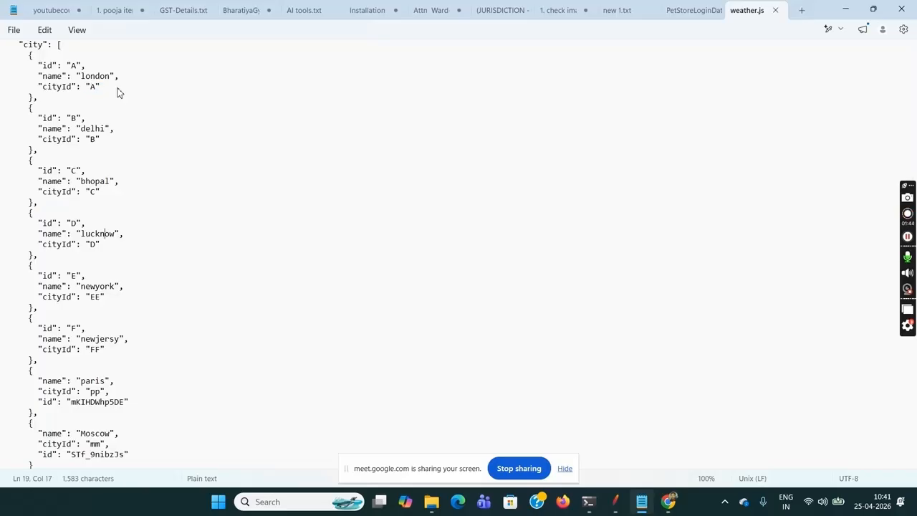
key("Down")
key("Down")
key("Down")
key("Down")
key("Down")
key("Down")
key("Down")
key("Down")
key("Down")
key("Down")
key("Down")
key("Down")
key("Down")
key("Down")
key("Down")
key("Down")
key("Down")
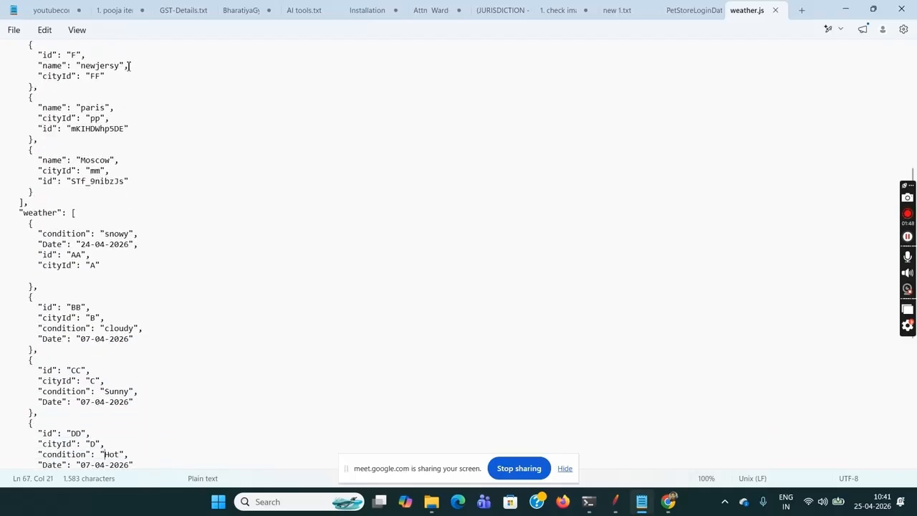
double_click(100, 236)
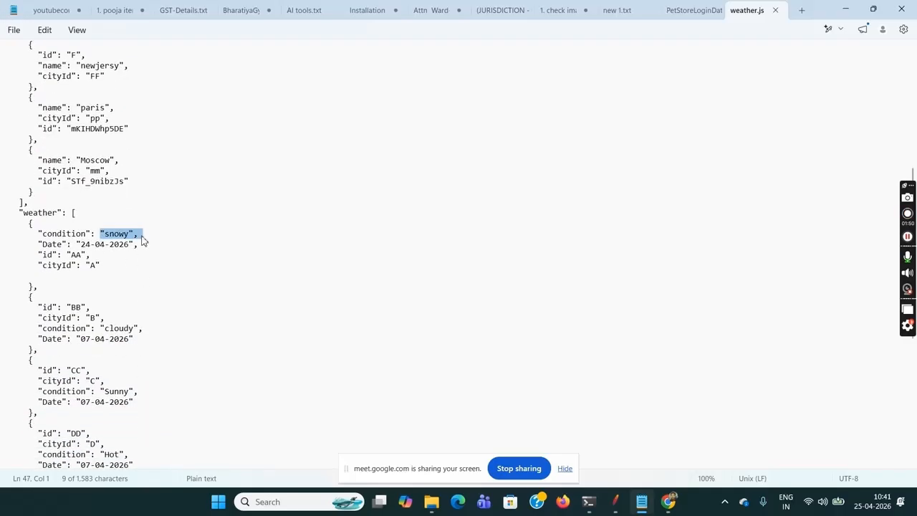
left_click(144, 240)
left_click_drag(83, 321, 118, 320)
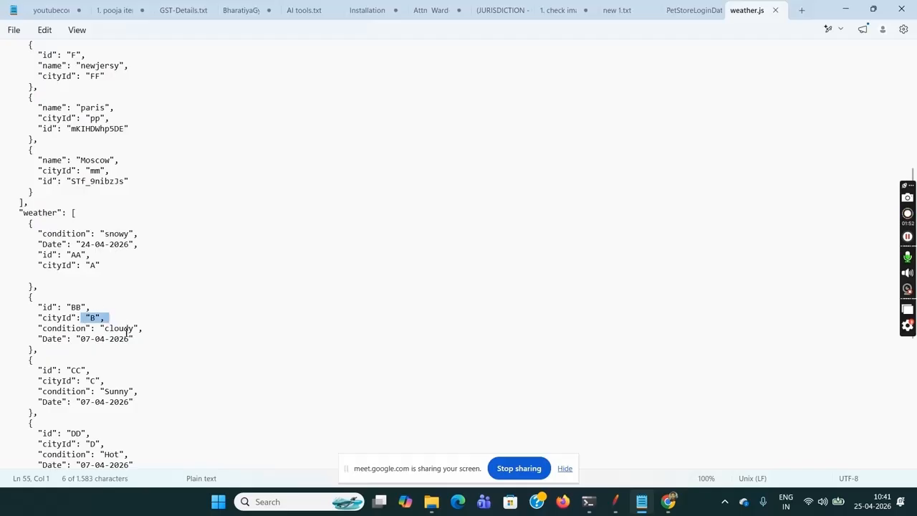
left_click(126, 337)
- Return to the "city" array and check the name value of its second entry
key("Up")
key("Up")
key("Up")
key("Up")
key("Up")
key("Up")
key("Up")
key("Up")
key("Up")
key("Up")
key("Up")
key("Up")
key("Up")
key("Up")
key("Up")
key("Up")
key("Up")
key("Up")
key("Up")
key("Up")
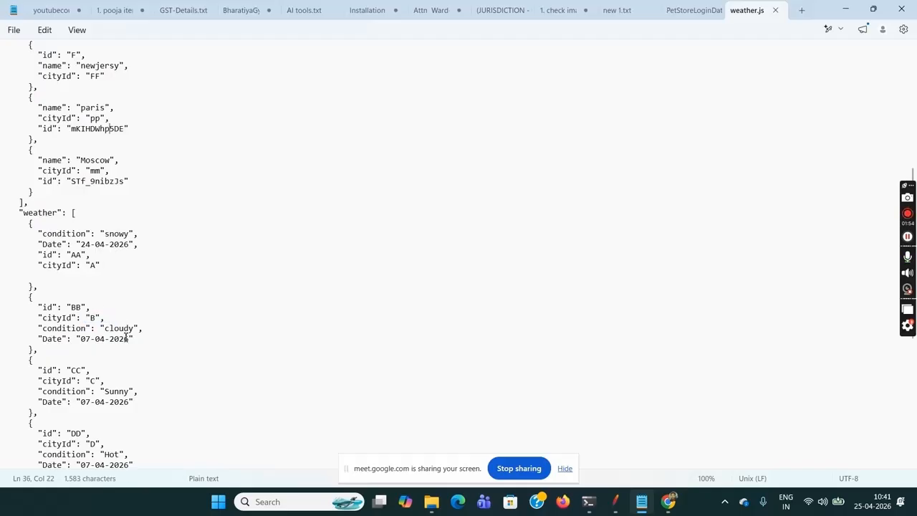
key("Up")
key("Up")
key("Up")
key("Up")
key("Up")
key("Up")
key("Up")
key("Up")
key("Up")
key("Up")
key("Up")
key("Up")
key("Up")
key("Up")
key("Up")
key("Up")
key("Up")
key("Up")
key("Up")
key("Up")
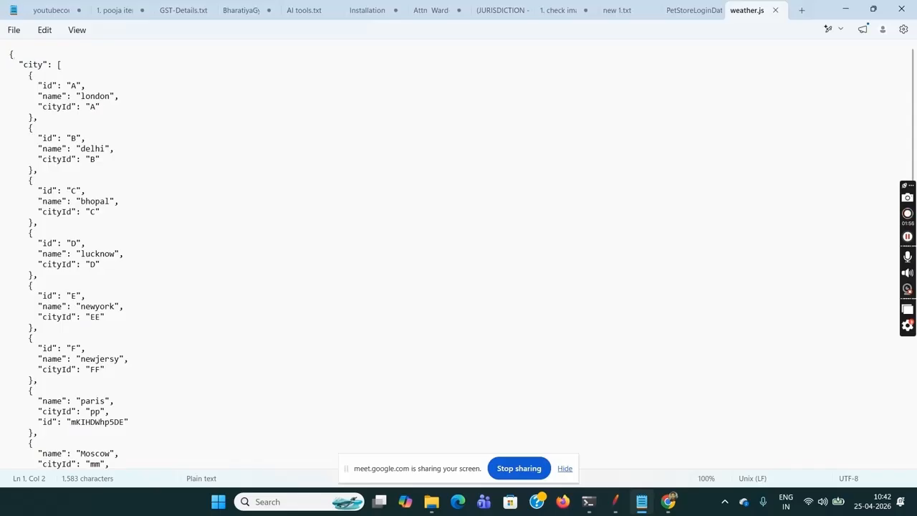
left_click_drag(81, 149, 139, 149)
- Find the "weather" entry that belongs to delhi and check its condition and Date
key("Down")
key("Down")
key("Down")
key("Down")
key("Down")
key("Down")
key("Down")
key("Down")
key("Down")
key("Down")
key("Down")
key("Down")
key("Down")
key("Down")
key("Down")
key("Down")
key("Down")
key("Down")
key("Down")
key("Down")
key("Down")
key("Down")
key("Down")
key("Down")
key("Down")
key("Down")
key("Down")
key("Down")
key("Down")
key("Down")
key("Down")
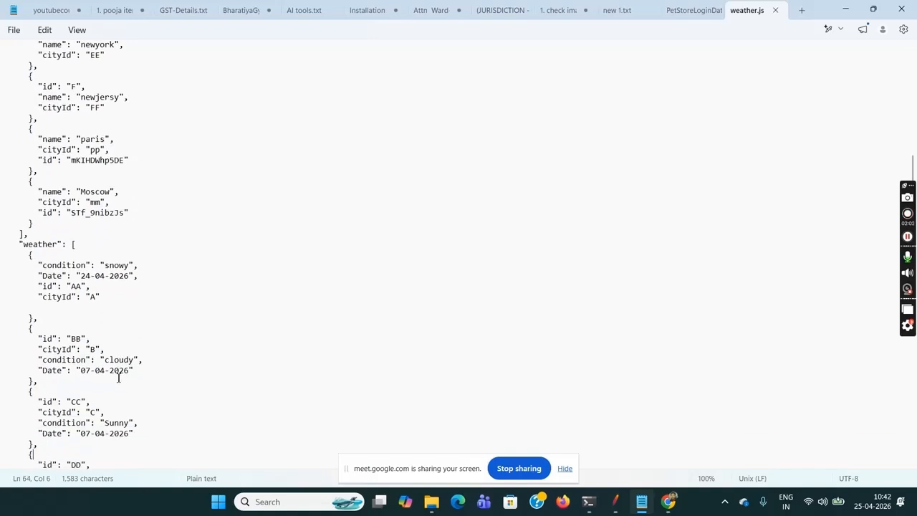
left_click(110, 368)
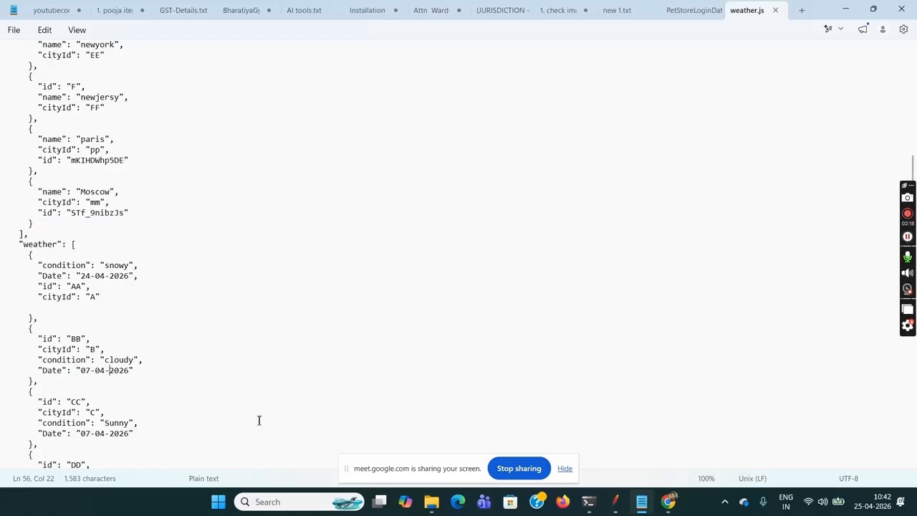
- Switch to Chrome, open google.com in a new tab and close the floating Meet window
left_click(668, 502)
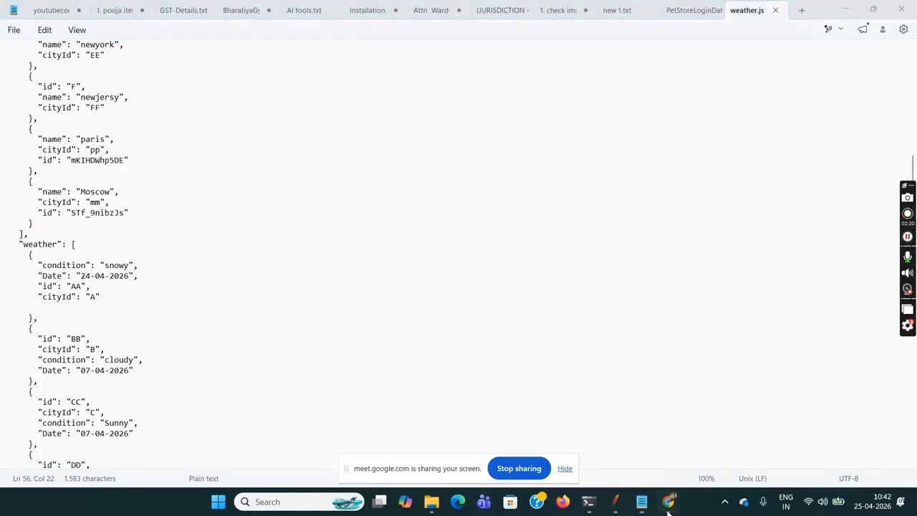
left_click(621, 420)
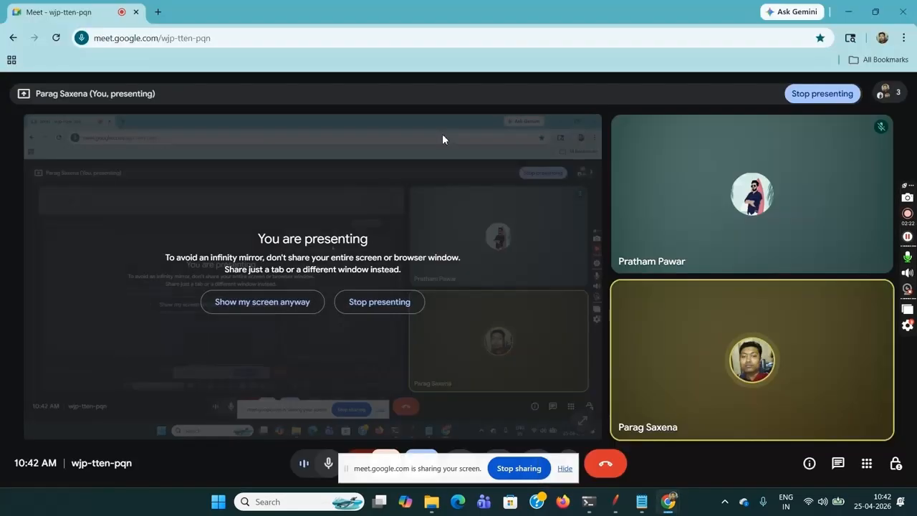
left_click(159, 12)
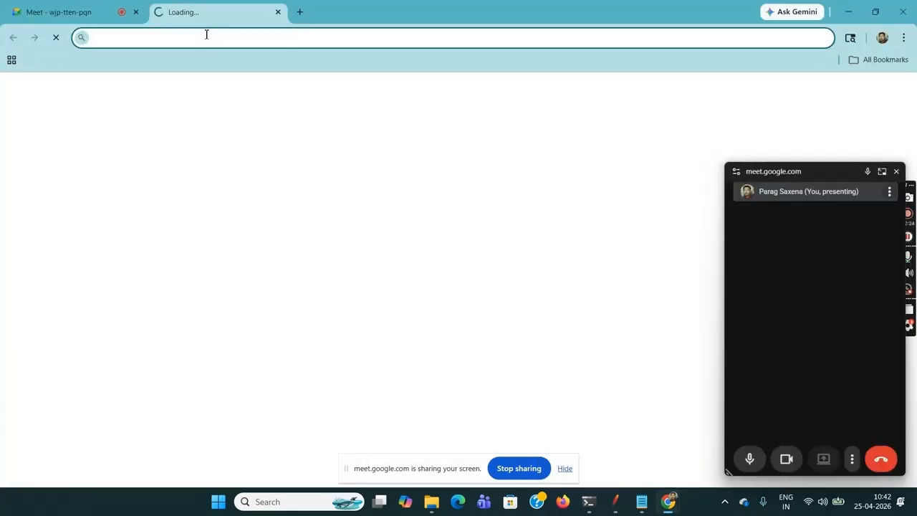
type("google.com")
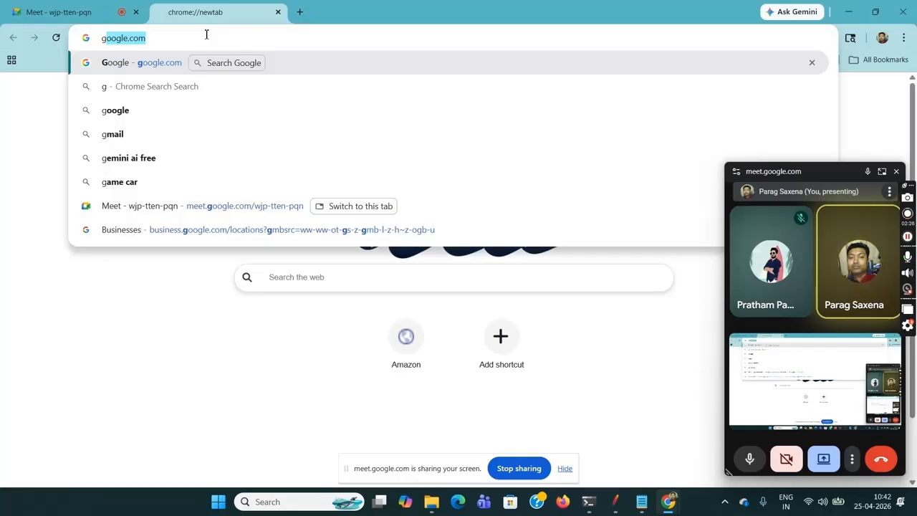
key("Return")
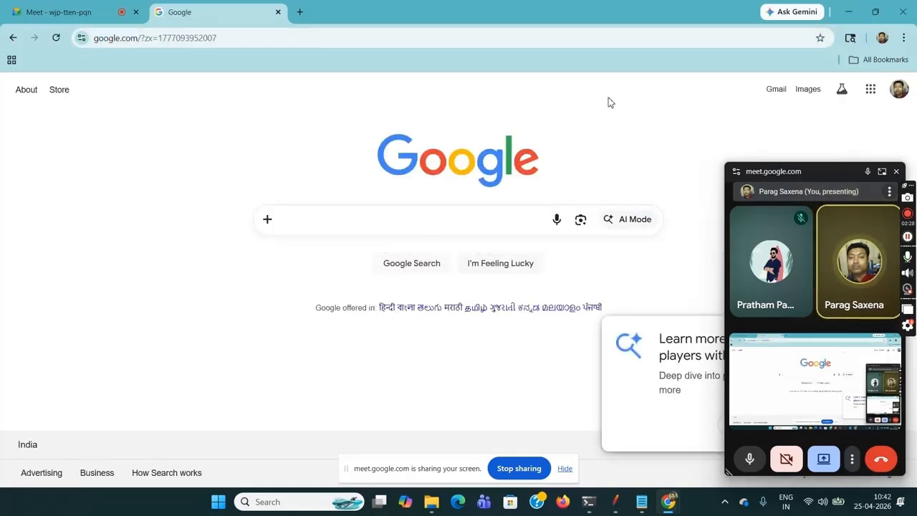
left_click(896, 172)
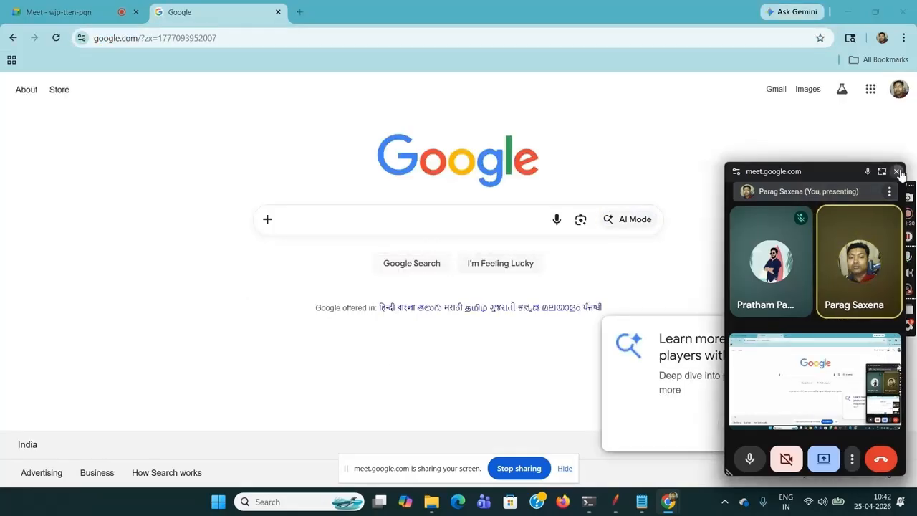
- Search Google for "down load node js" and open the Download Node.js page on nodejs.org
left_click(497, 224)
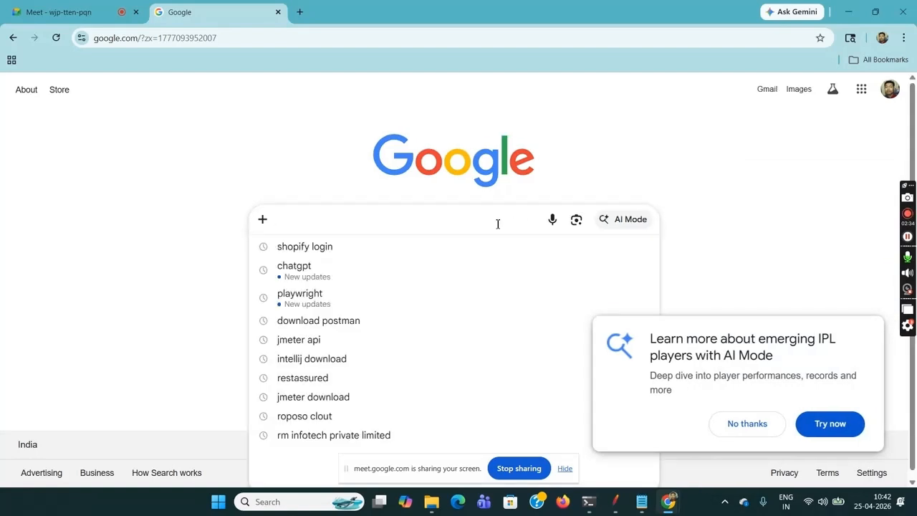
type("dow")
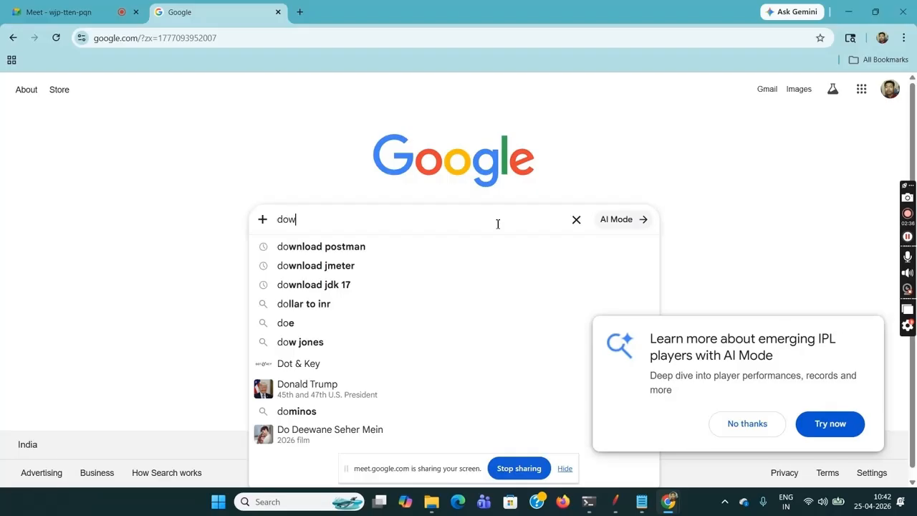
type("n load node")
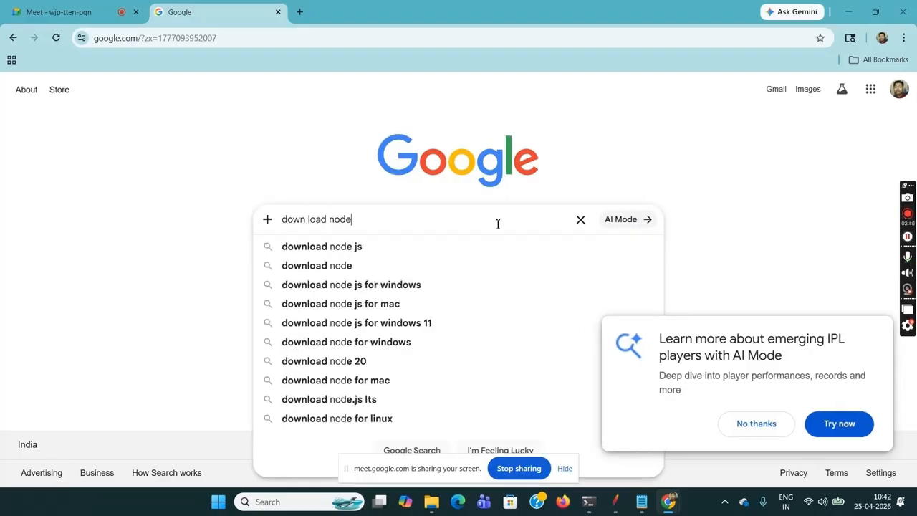
type(" js")
key("Return")
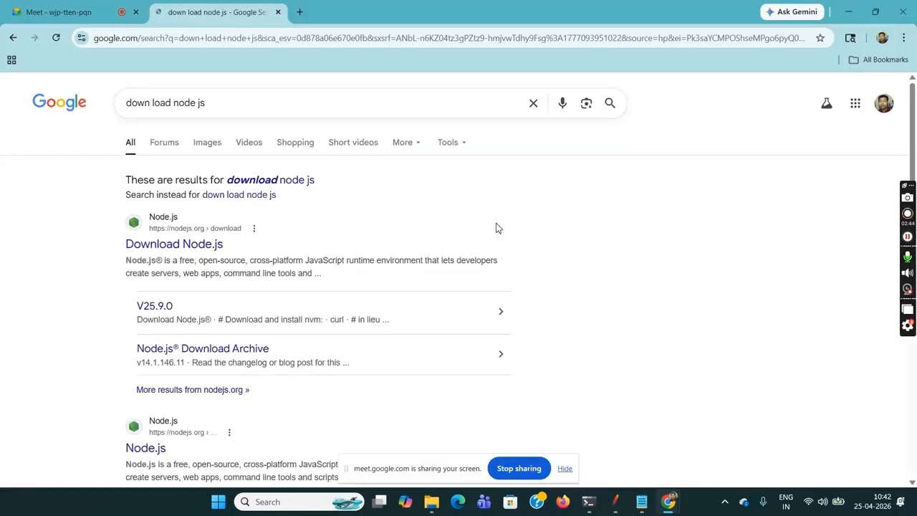
left_click(204, 245)
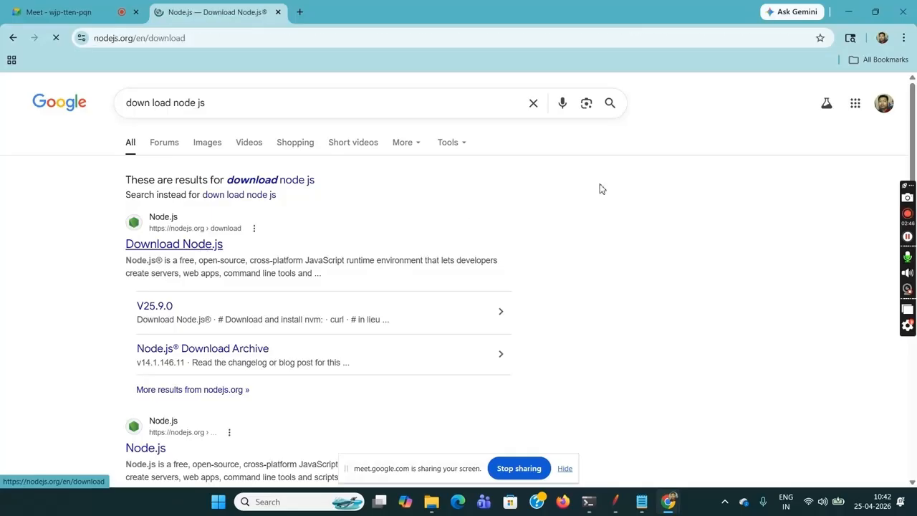
- Leave the Node.js download page and open google.com in a new tab
left_click(297, 12)
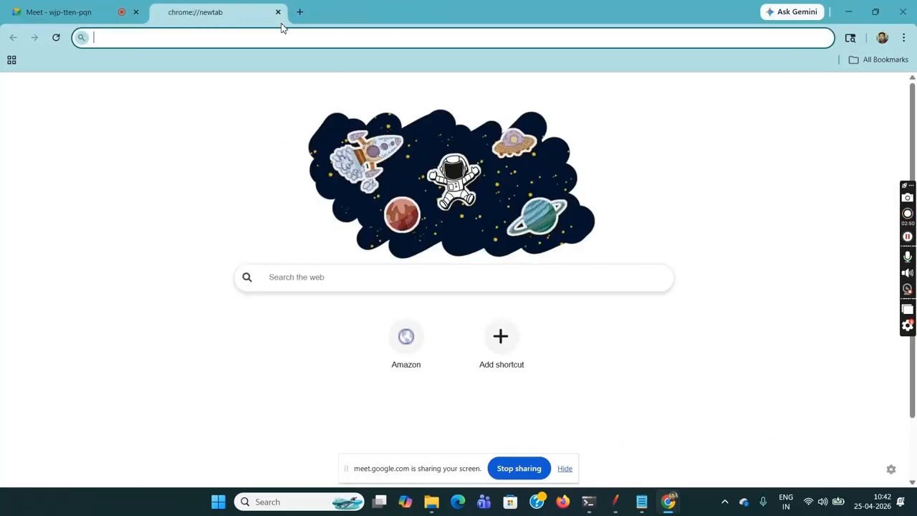
type("g")
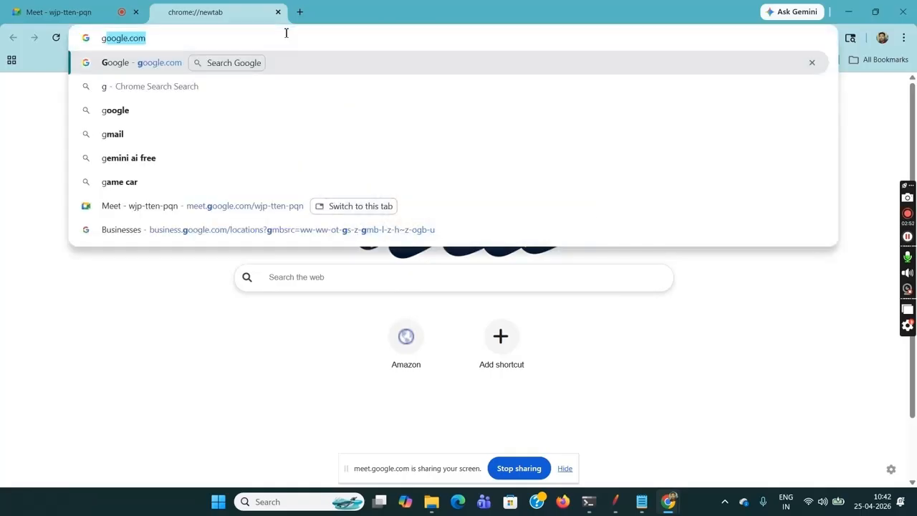
key("Return")
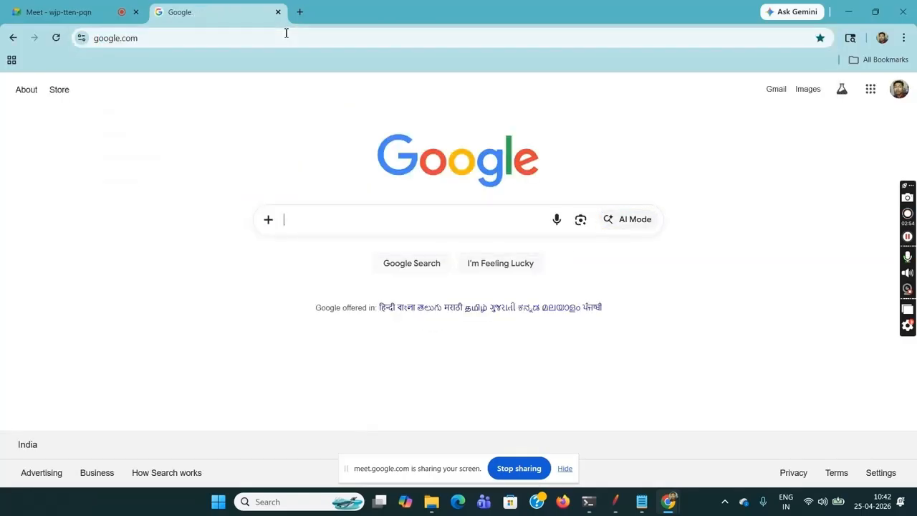
- Search Google for "node js command to install json server"
type("node ")
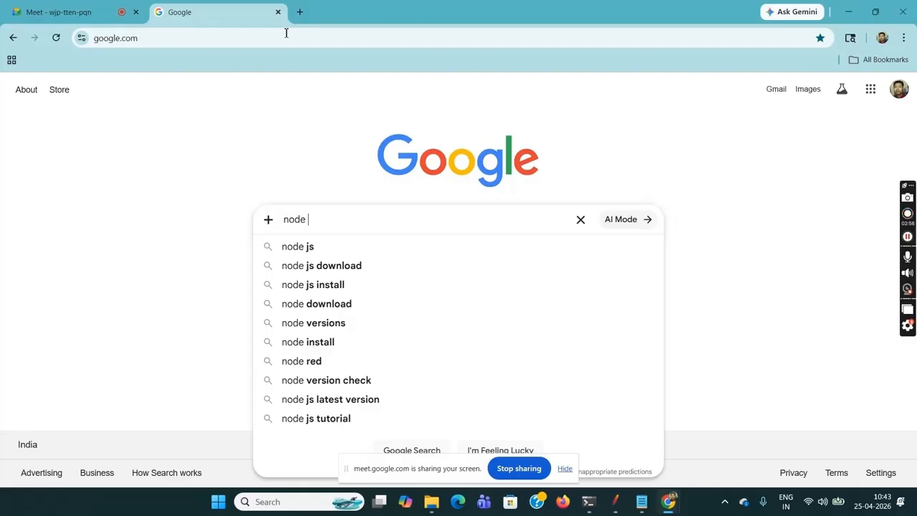
type("js comma")
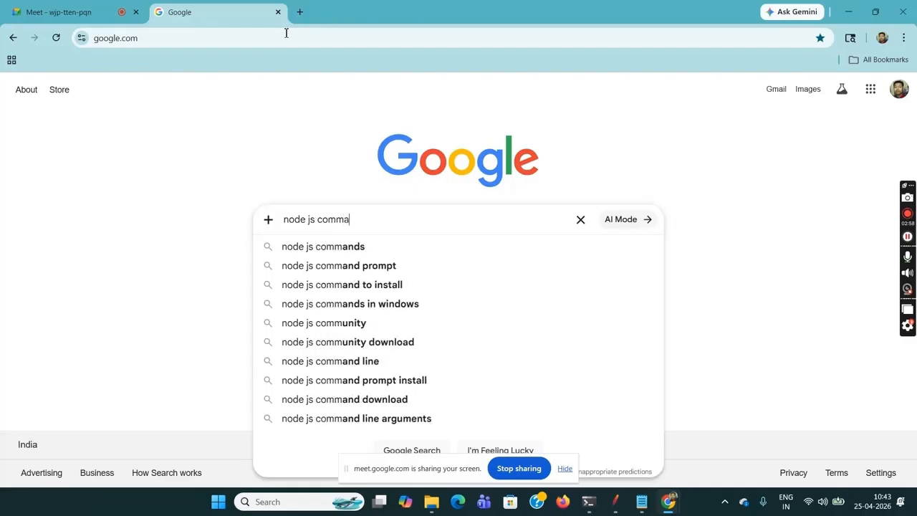
type("nd t")
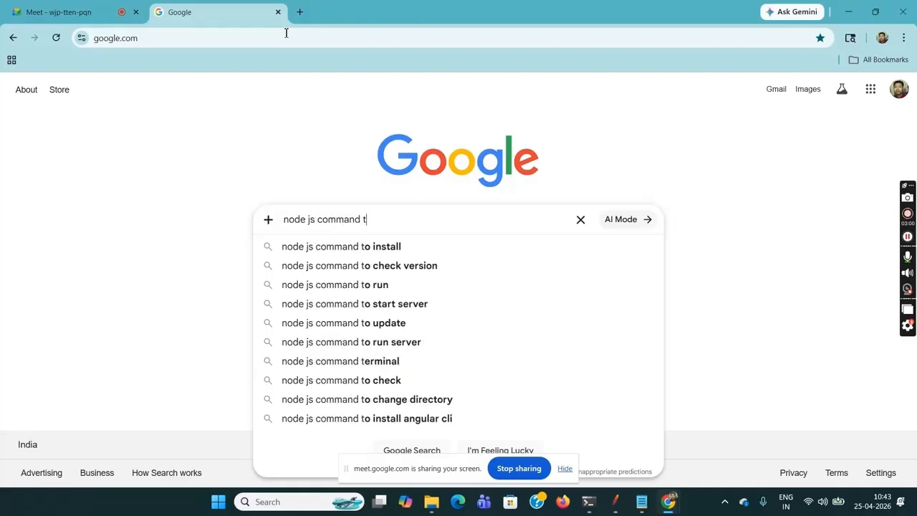
type("o")
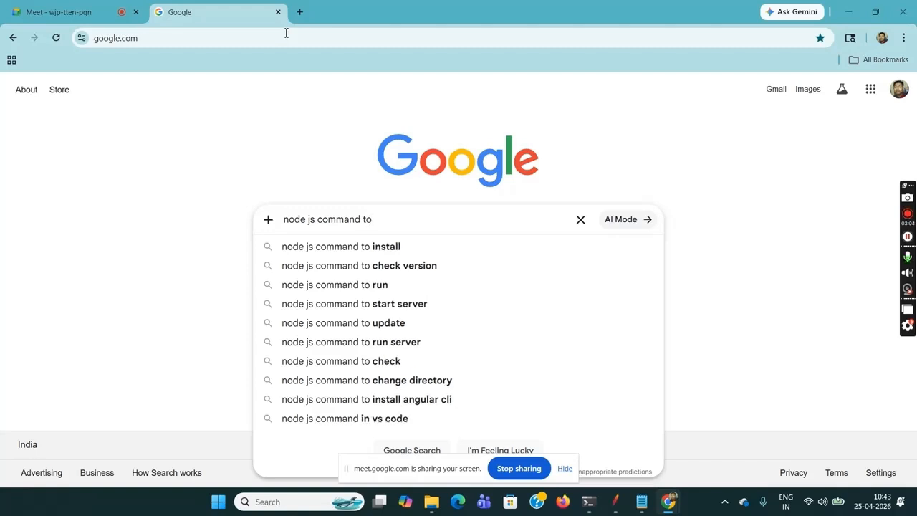
type(" instyall")
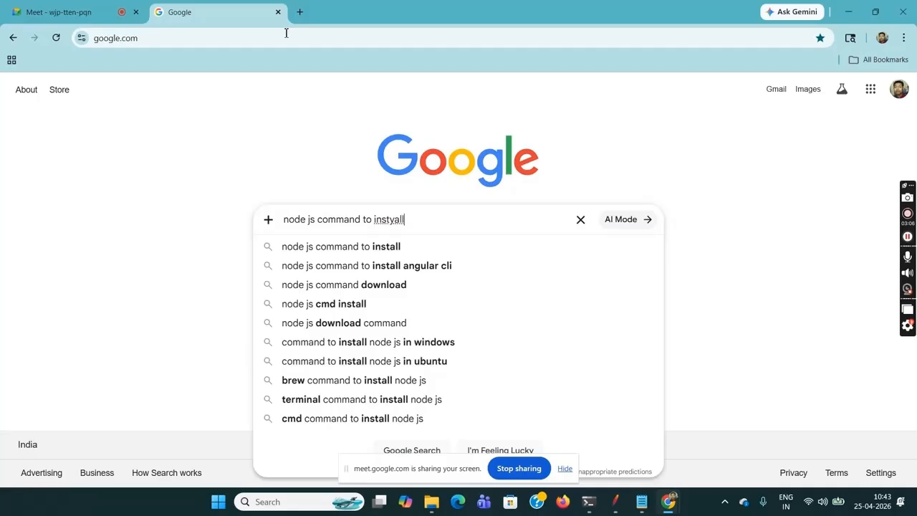
key("BackSpace")
key("BackSpace")
key("BackSpace")
key("BackSpace")
type("all")
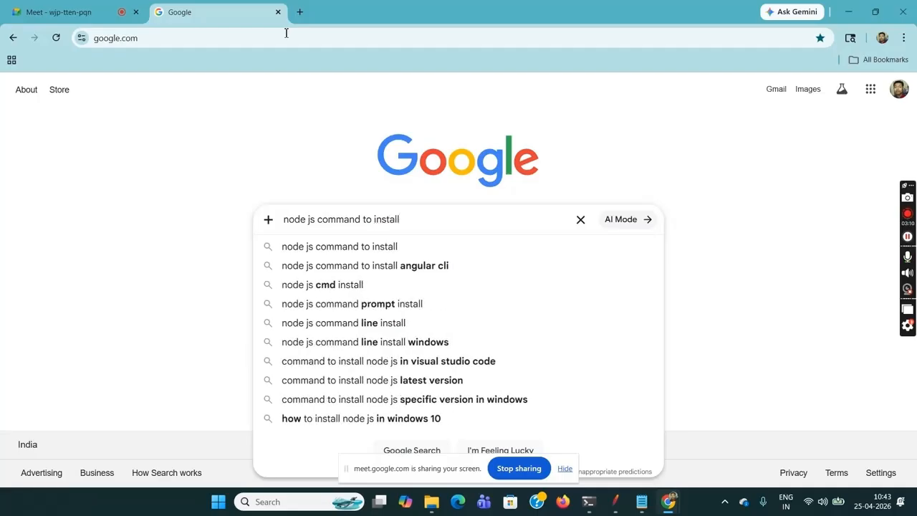
type(" json")
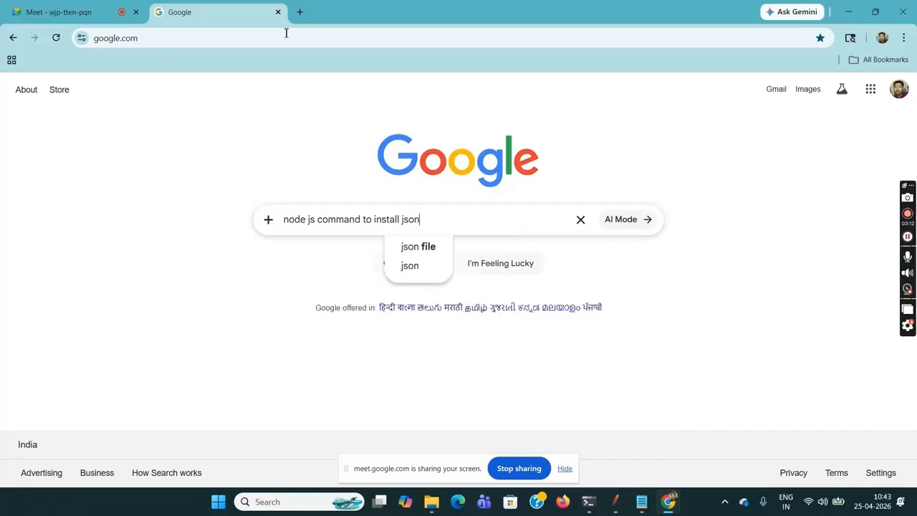
type(" server")
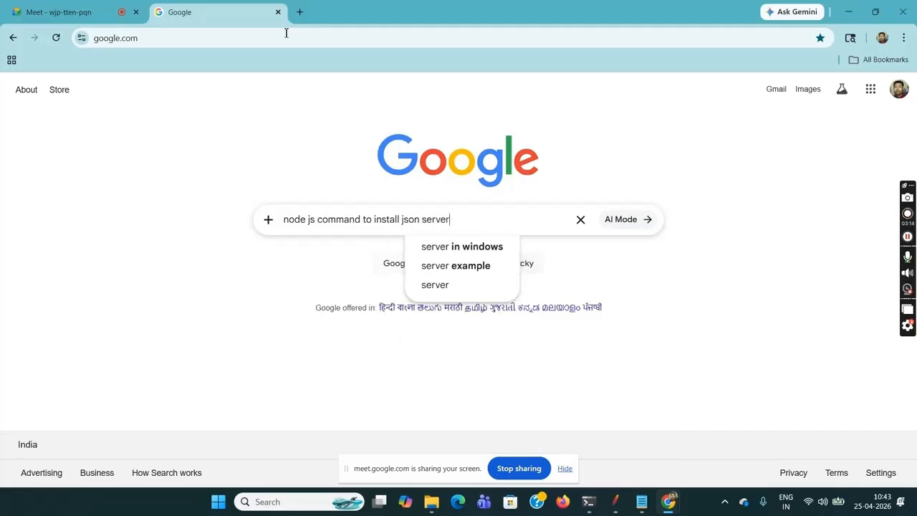
key("Return")
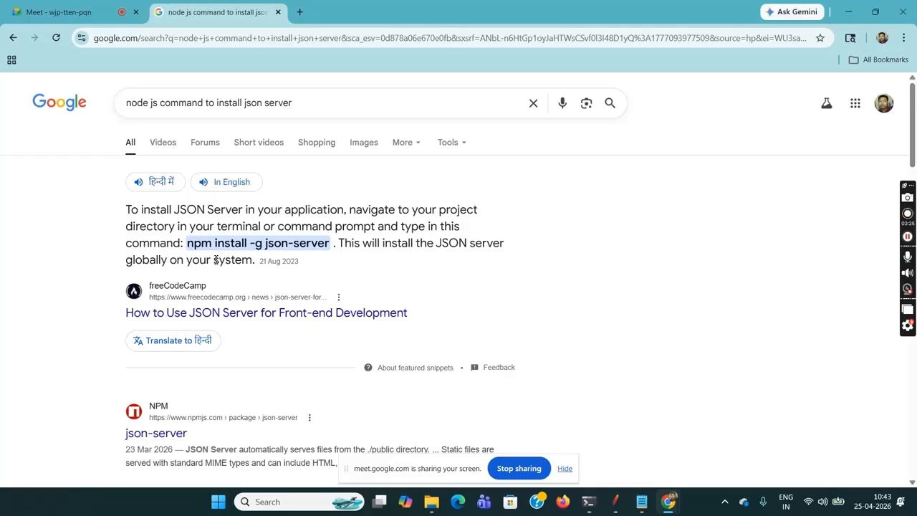
- Copy the command npm install -g json-server from the featured snippet and close the search results tab
left_click_drag(189, 243, 257, 248)
left_click_drag(270, 249, 330, 247)
key("ctrl+c")
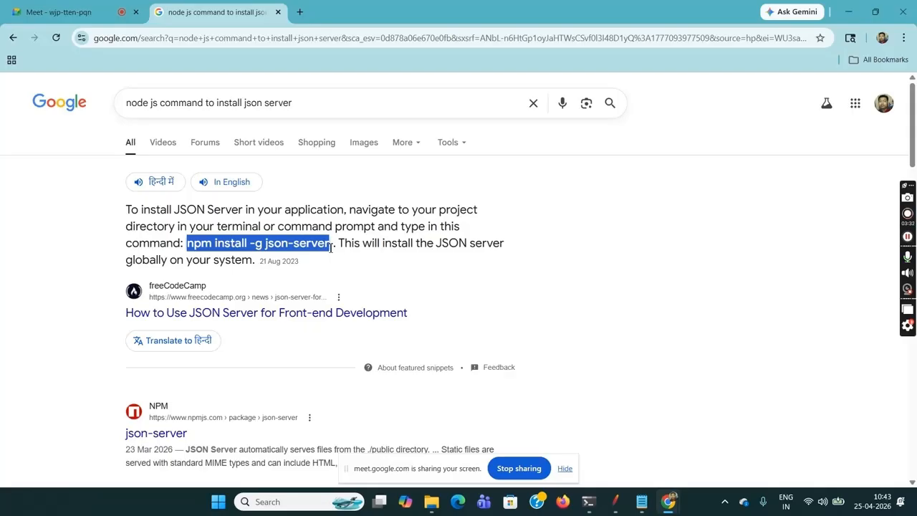
left_click(278, 12)
- Find cmd with the Windows search and open Command Prompt
left_click(316, 503)
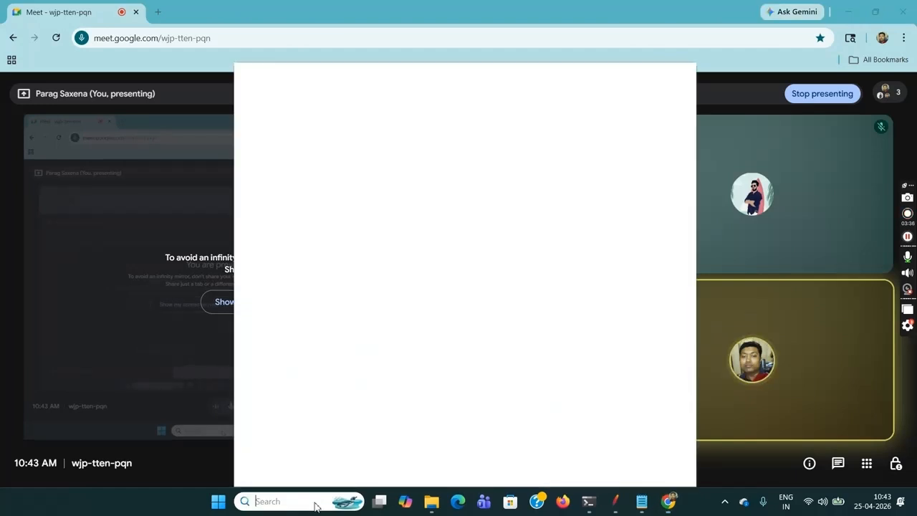
type("cmd")
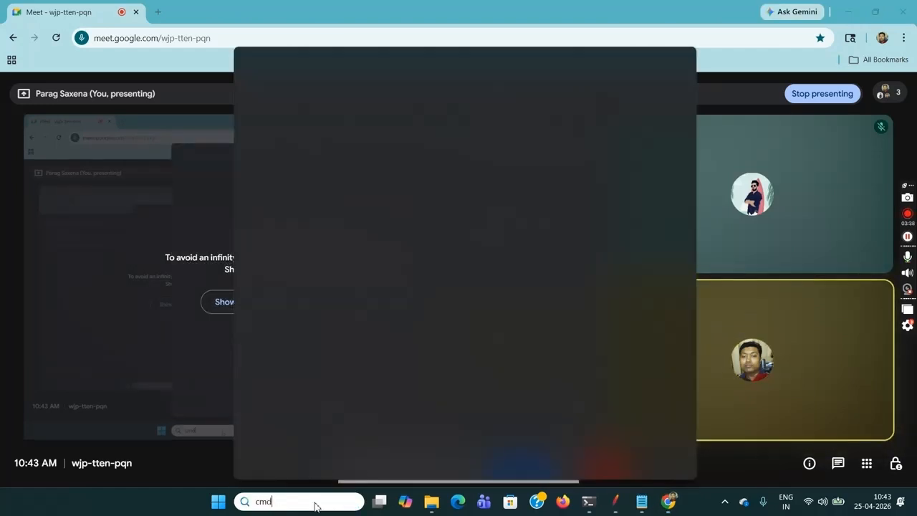
key("Return")
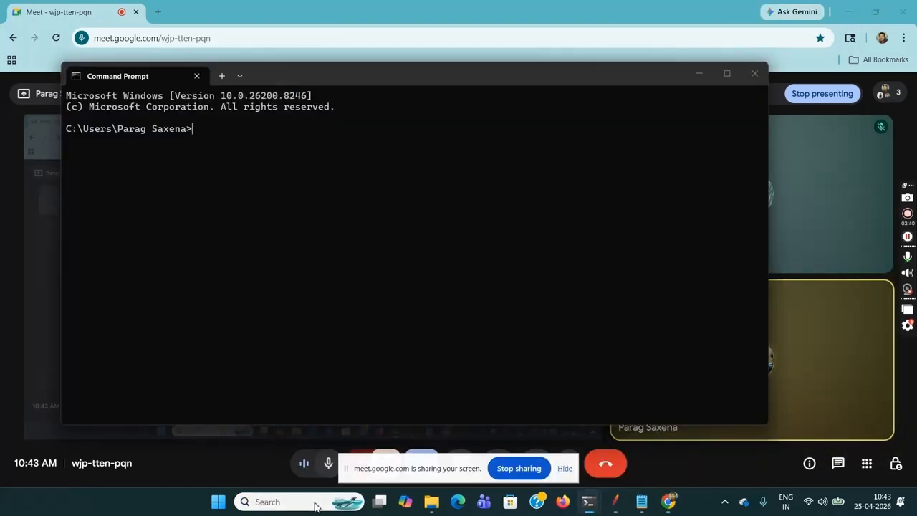
- Paste npm install -g json-server at the prompt to show the install command, and clear it without running it
key("ctrl+v")
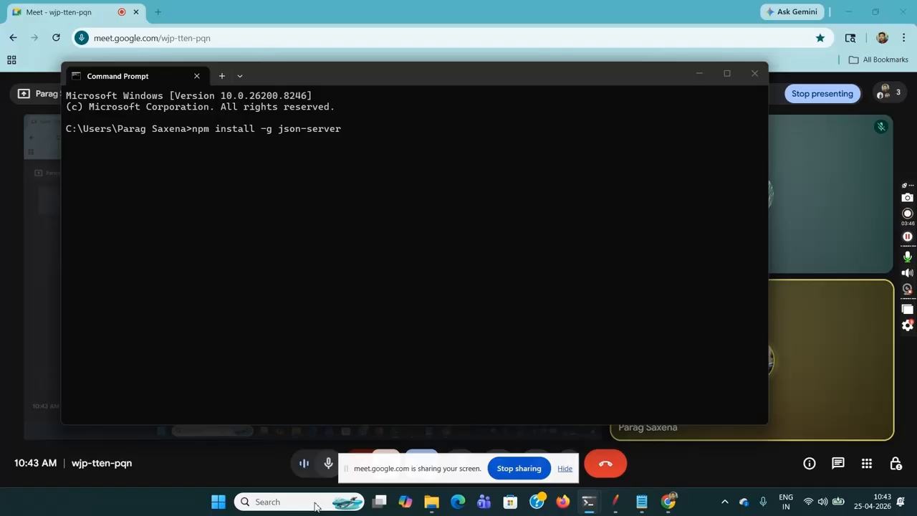
key("BackSpace")
key("BackSpace")
key("BackSpace")
key("BackSpace")
key("BackSpace")
key("BackSpace")
key("BackSpace")
key("BackSpace")
key("BackSpace")
key("BackSpace")
key("BackSpace")
key("BackSpace")
key("BackSpace")
key("BackSpace")
key("BackSpace")
key("BackSpace")
key("BackSpace")
key("BackSpace")
key("BackSpace")
key("BackSpace")
key("BackSpace")
key("BackSpace")
key("BackSpace")
key("BackSpace")
key("BackSpace")
key("BackSpace")
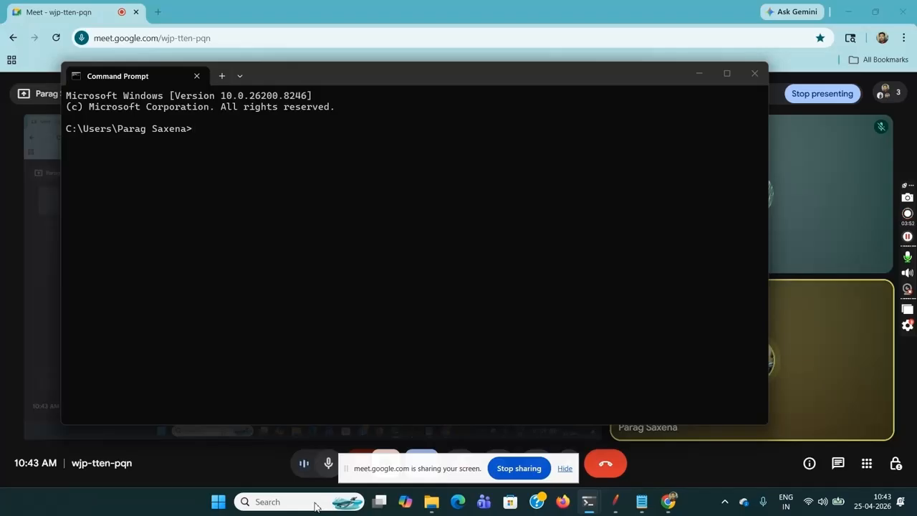
- Write the start of the server command, json-server --watch, at the prompt without running it
type("json-se")
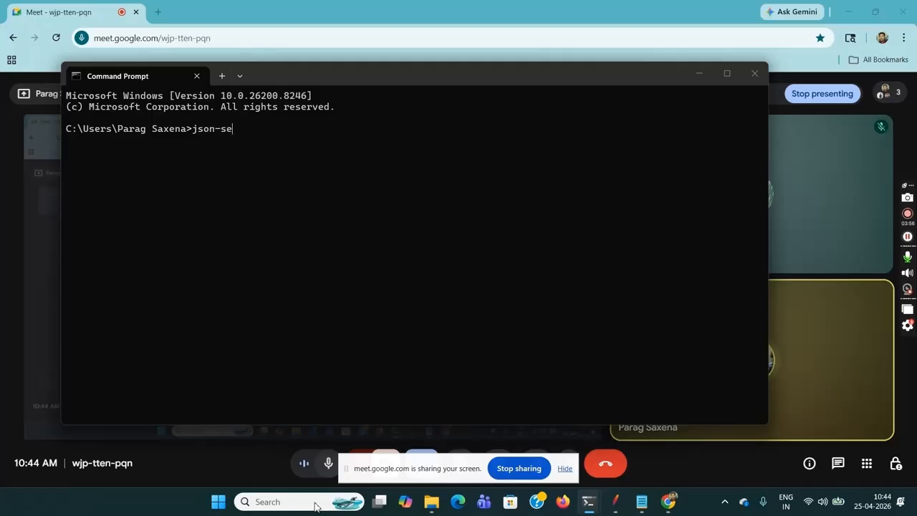
type("rver ")
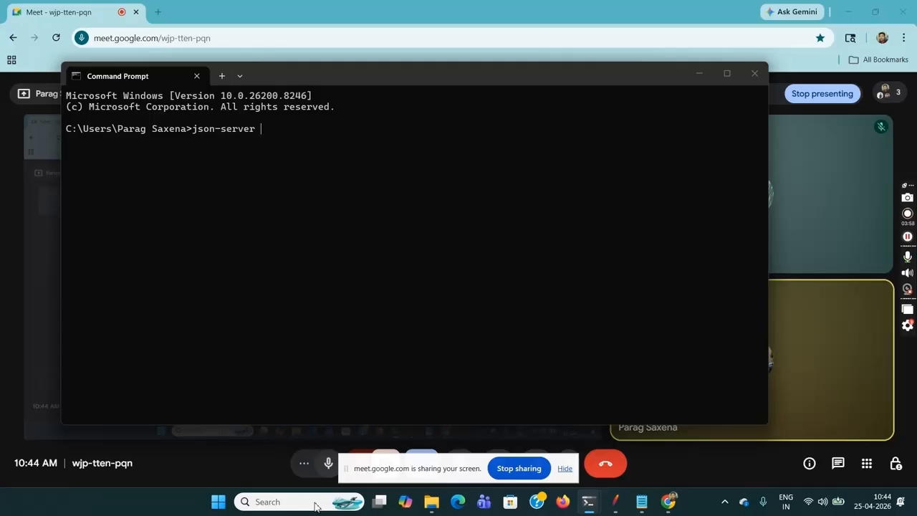
type("--watch")
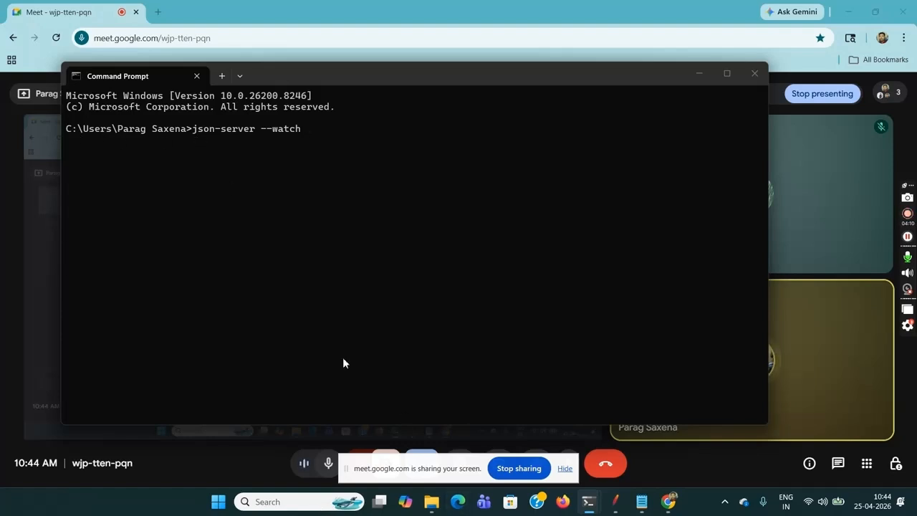
- Locate the weather JSON file in File Explorer's user folder and compare that folder with the path at the command prompt
mouse_move(431, 501)
left_click(423, 437)
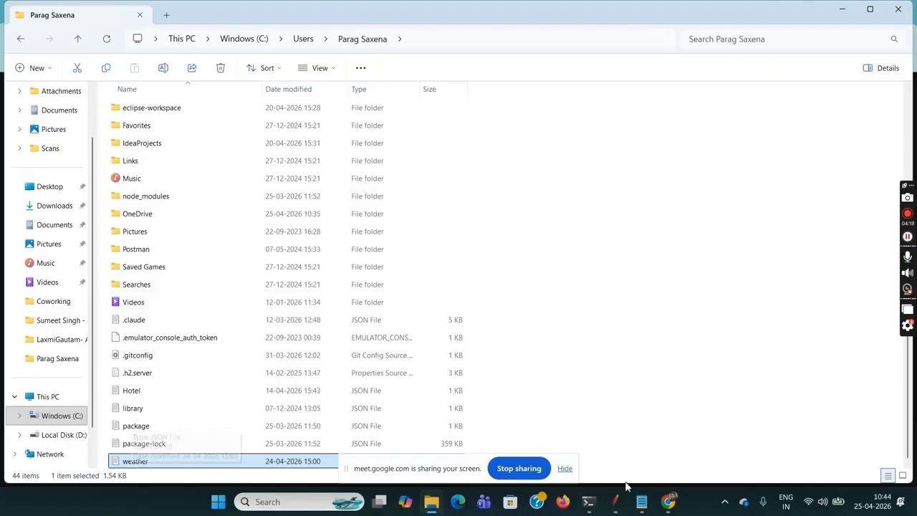
left_click(589, 503)
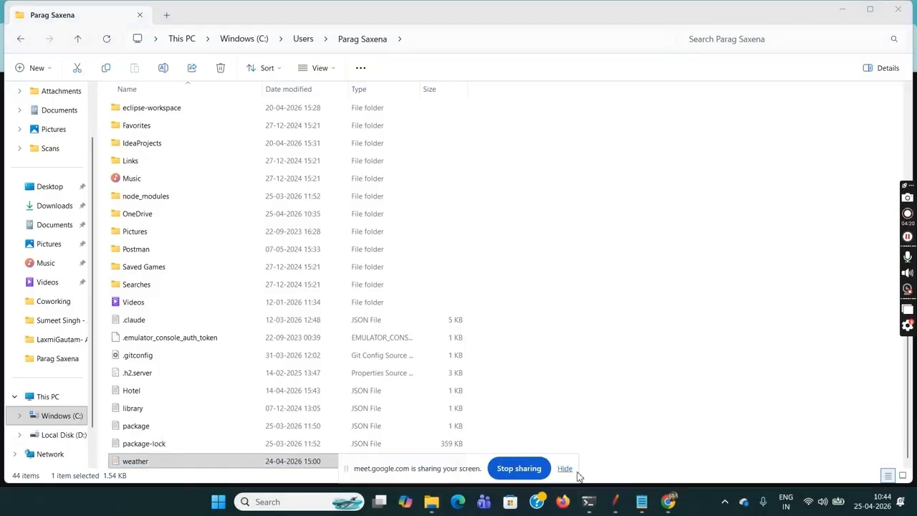
mouse_move(591, 508)
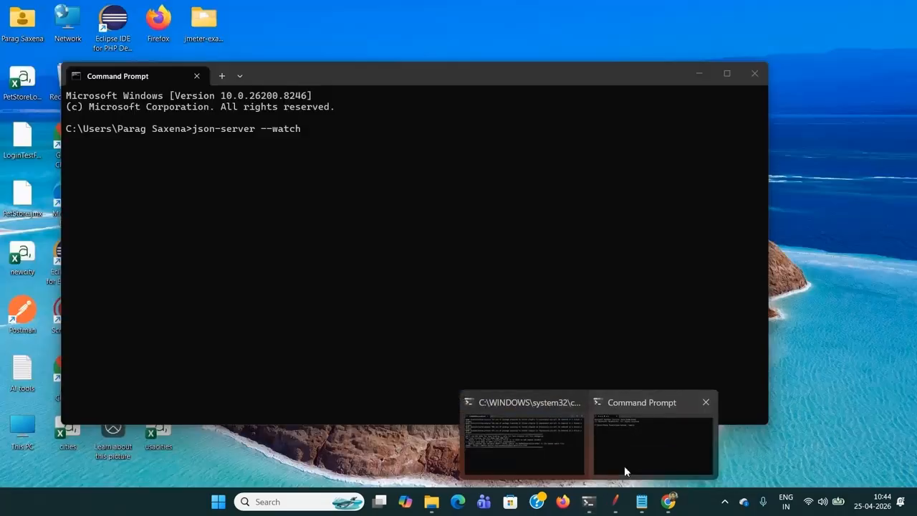
left_click(624, 466)
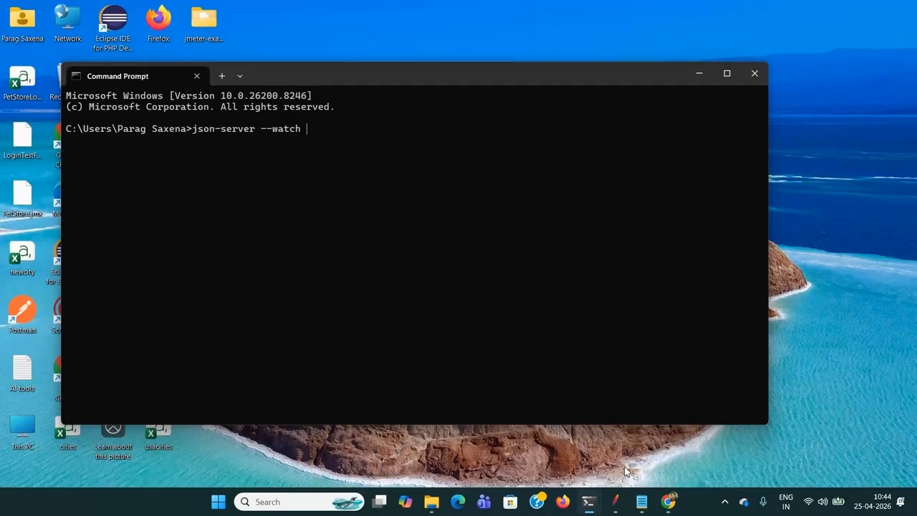
left_click_drag(68, 131, 186, 131)
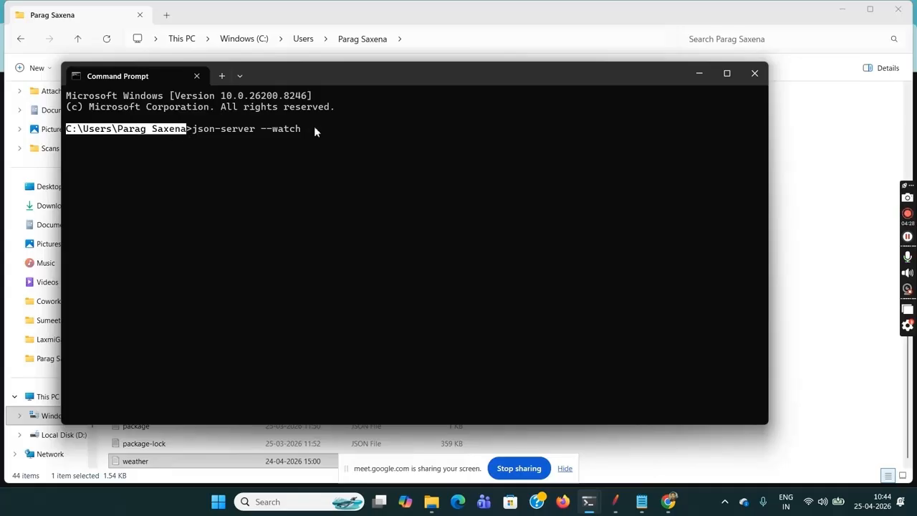
- Complete the command as json-server --watch weather.json and run it to start the server
left_click(340, 132)
type("weather.")
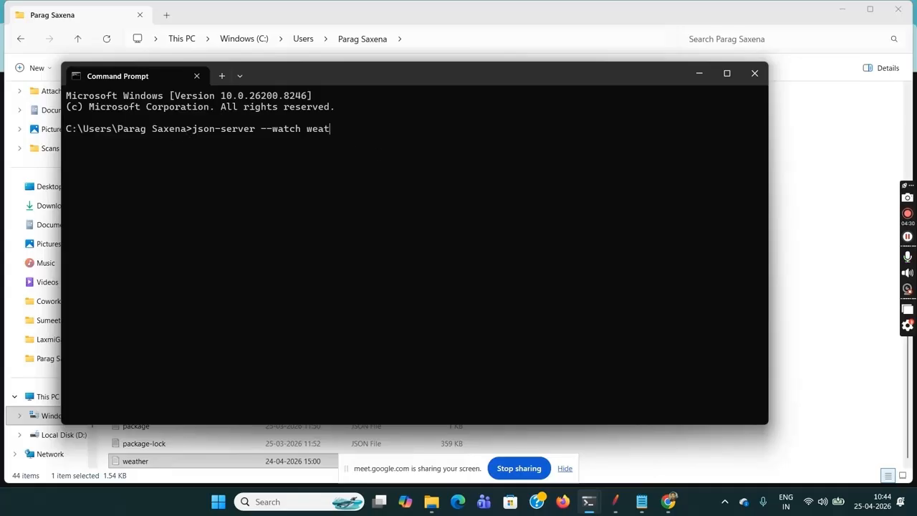
type("json")
key("Return")
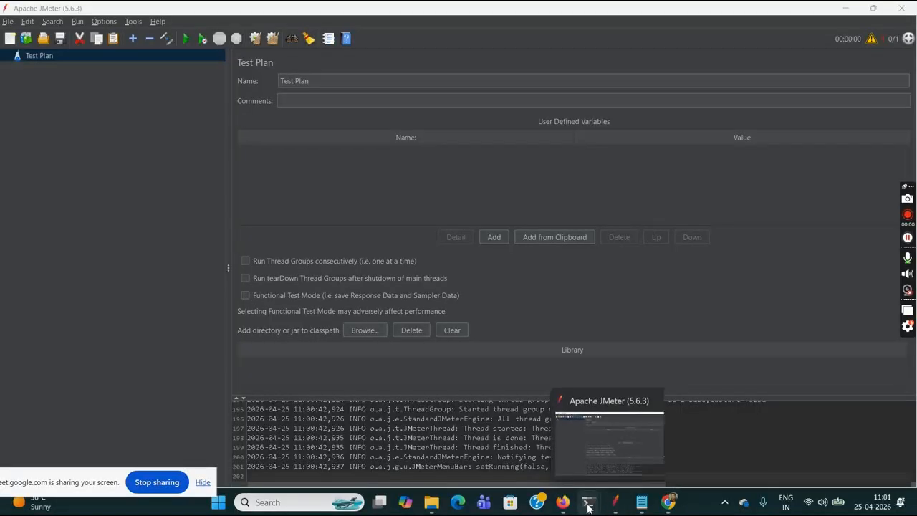
- Bring up the running json-server window to check its city and weather endpoints, and switch to Apache JMeter
mouse_move(588, 505)
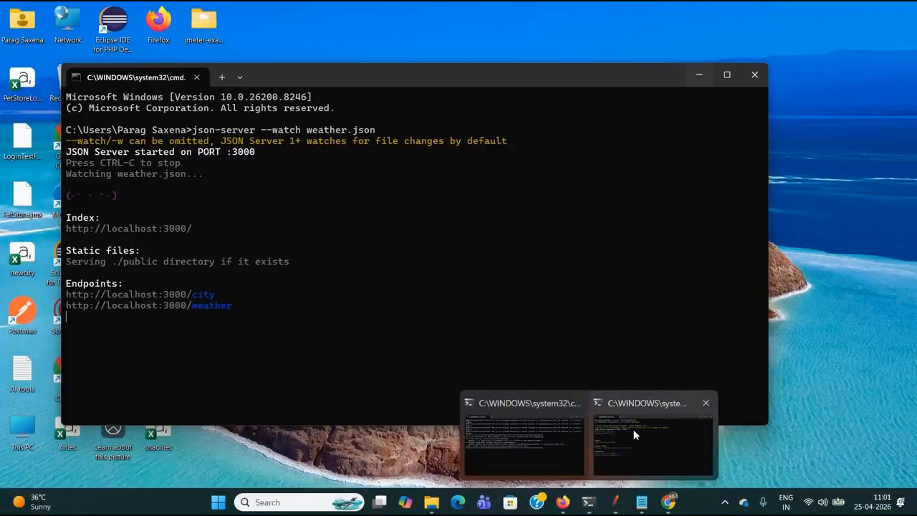
left_click(634, 431)
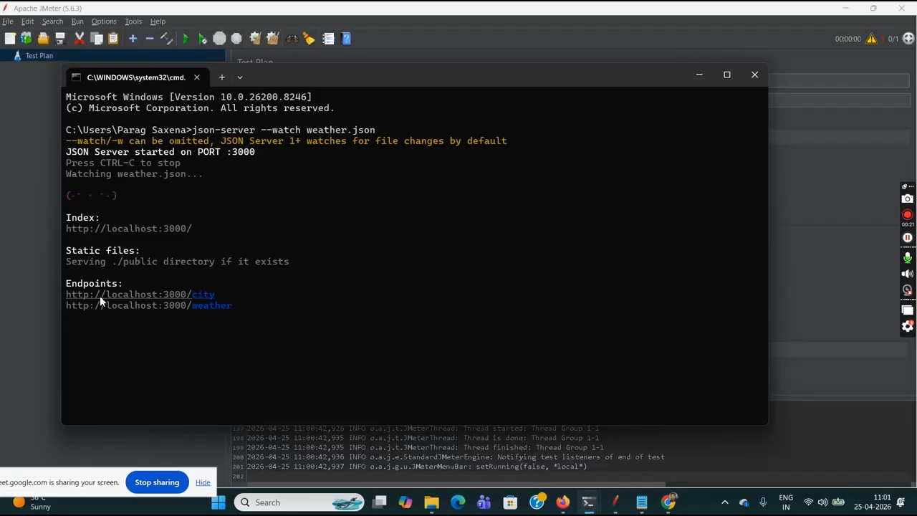
left_click(428, 9)
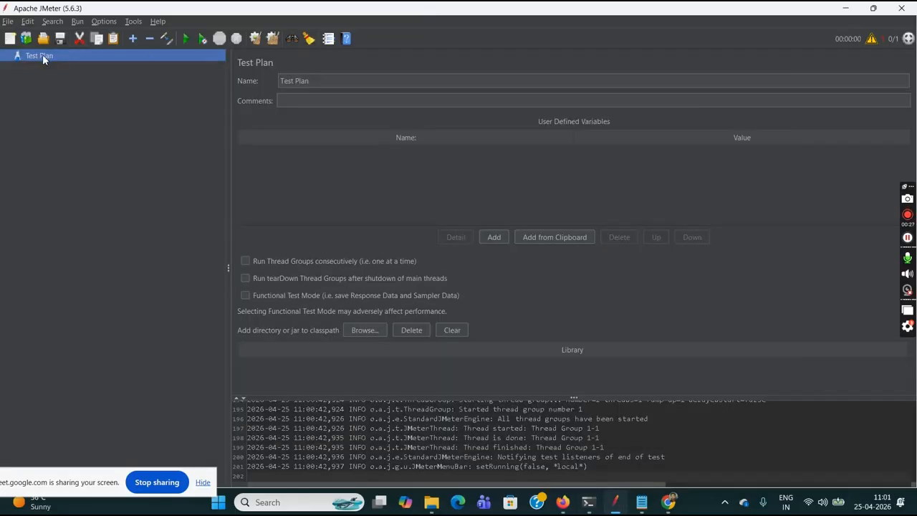
- Add a Thread Group to the Test Plan
right_click(42, 55)
mouse_move(172, 63)
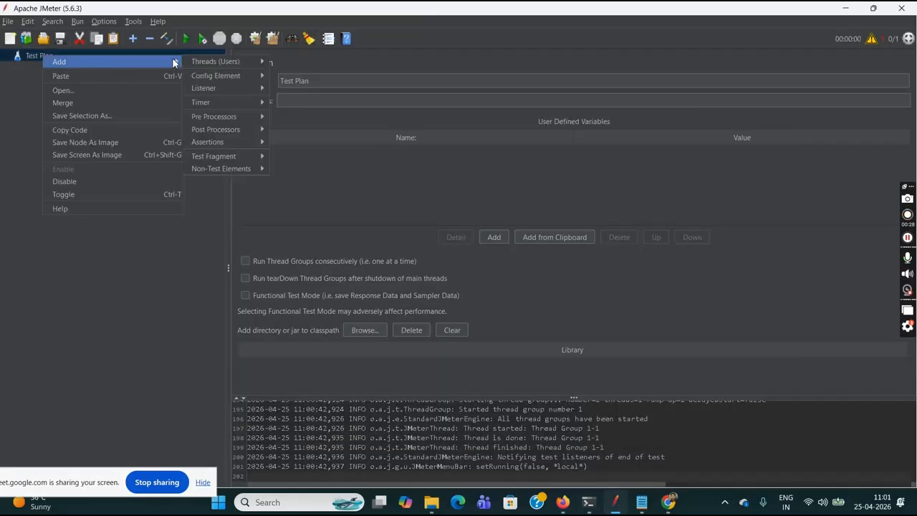
mouse_move(231, 62)
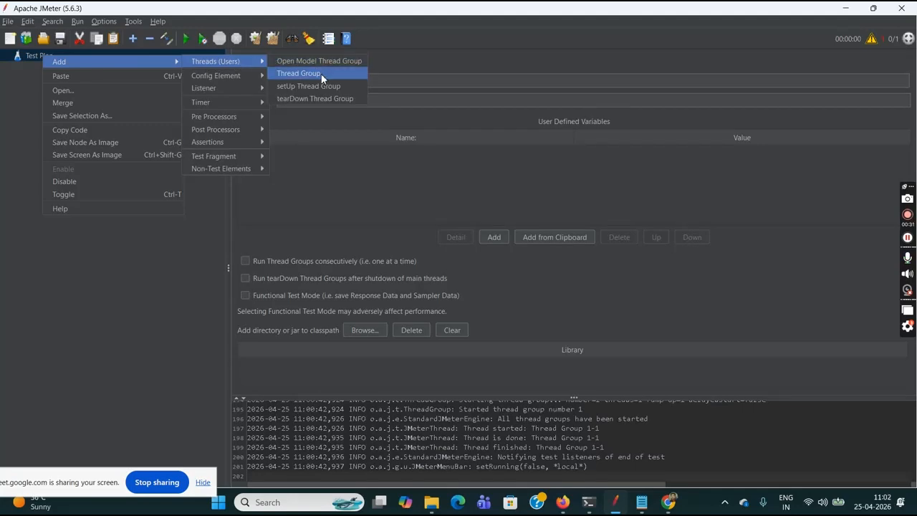
left_click(321, 73)
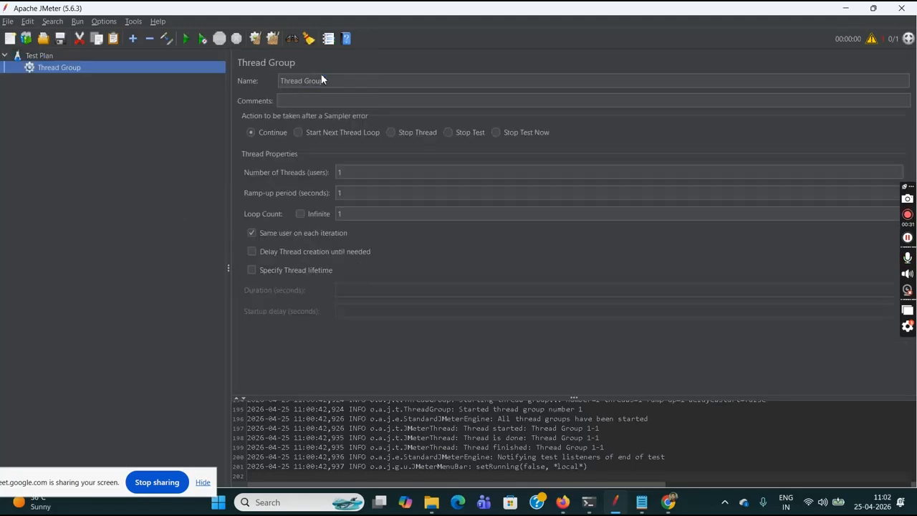
- Add an HTTP Request sampler to the Thread Group
right_click(89, 69)
mouse_move(214, 77)
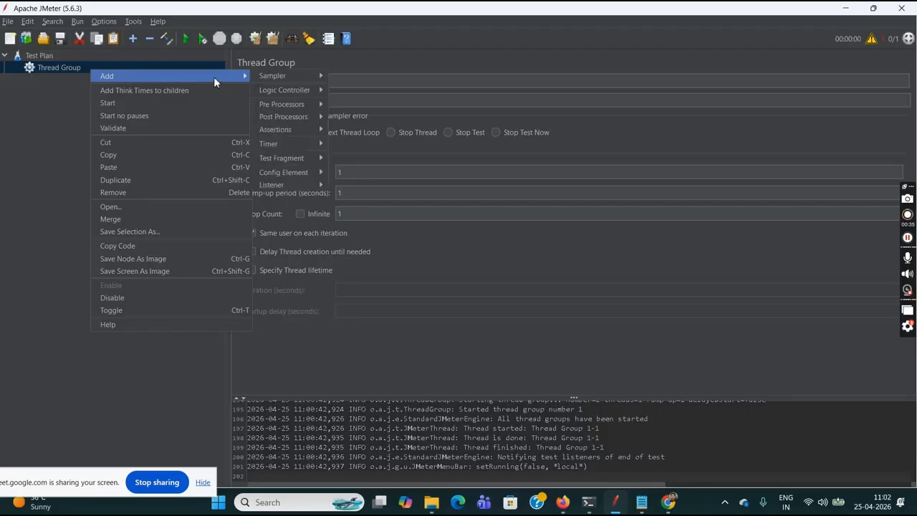
mouse_move(307, 75)
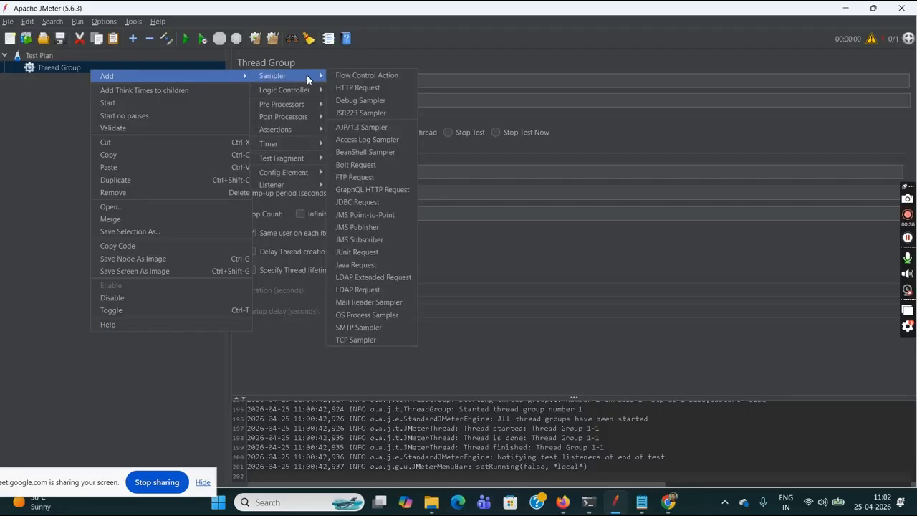
left_click(362, 88)
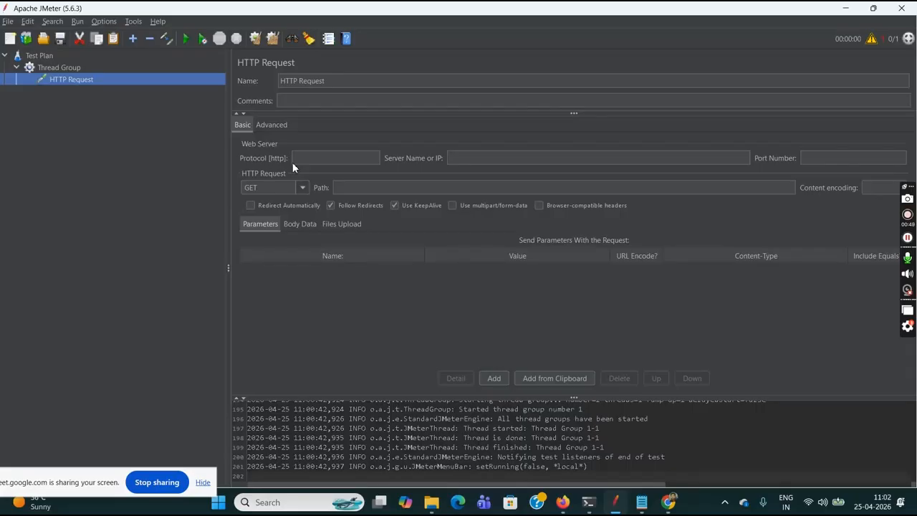
- Set the HTTP Request's protocol to http, server name to localhost, port number to 3000 and path to /city
left_click(311, 159)
type("htt")
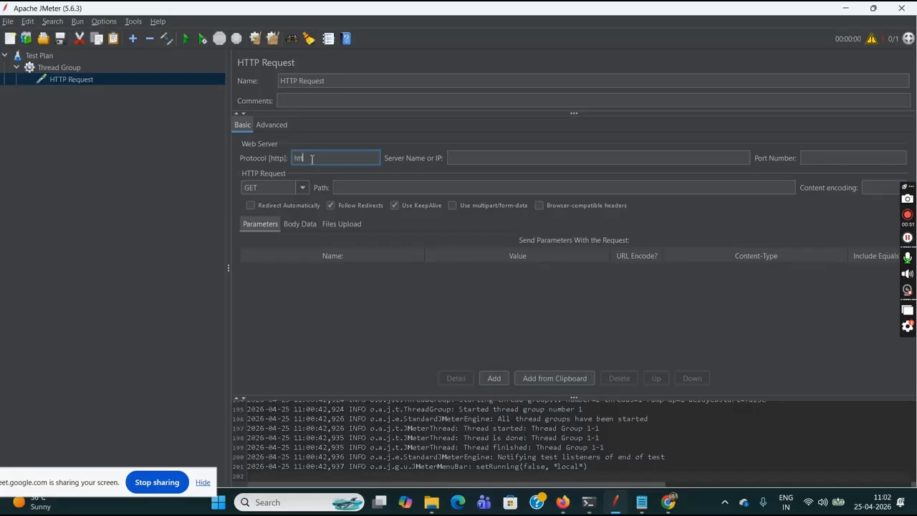
type("p")
left_click(485, 157)
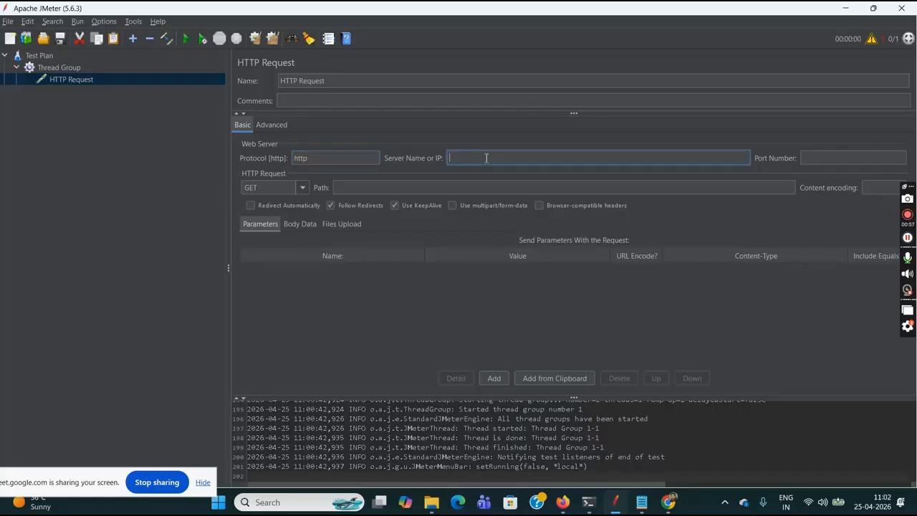
type("localhost")
left_click(817, 158)
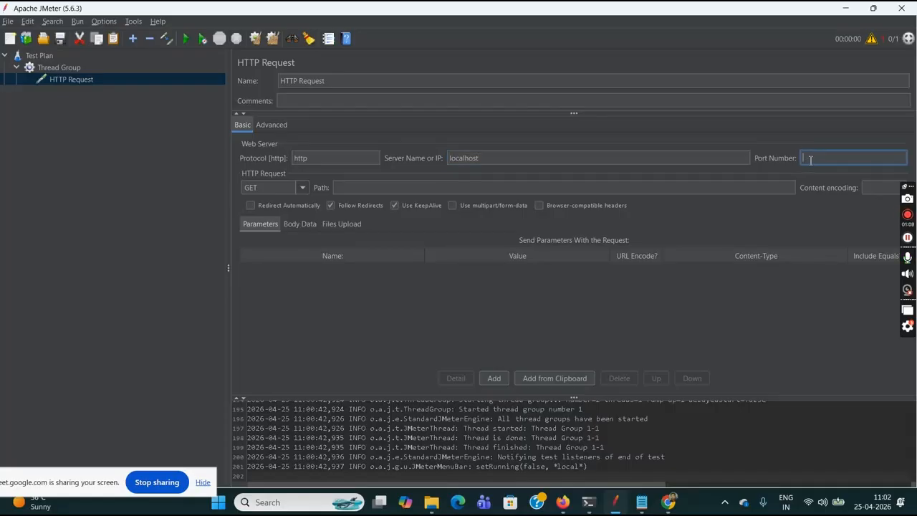
type("3000")
left_click(492, 190)
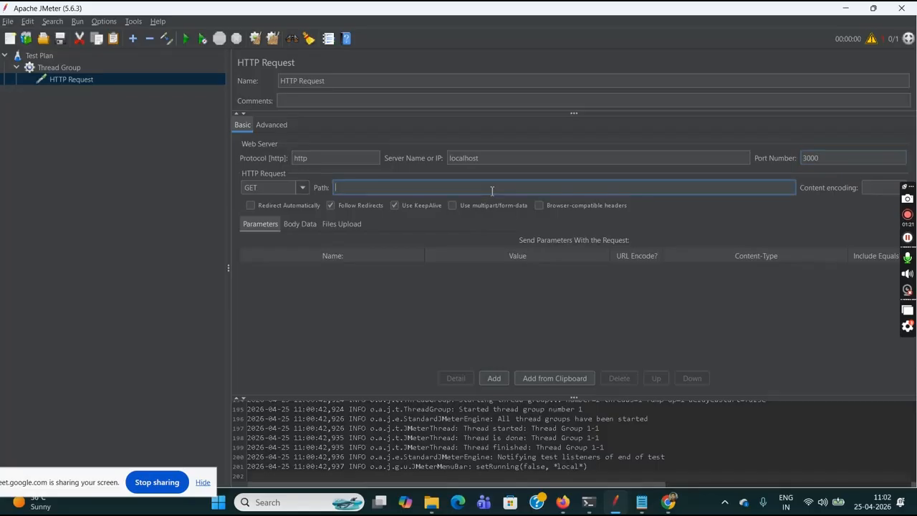
type("/city")
- Switch to Chrome to check the query string in the localhost:3000/city address, and return to JMeter
left_click(669, 503)
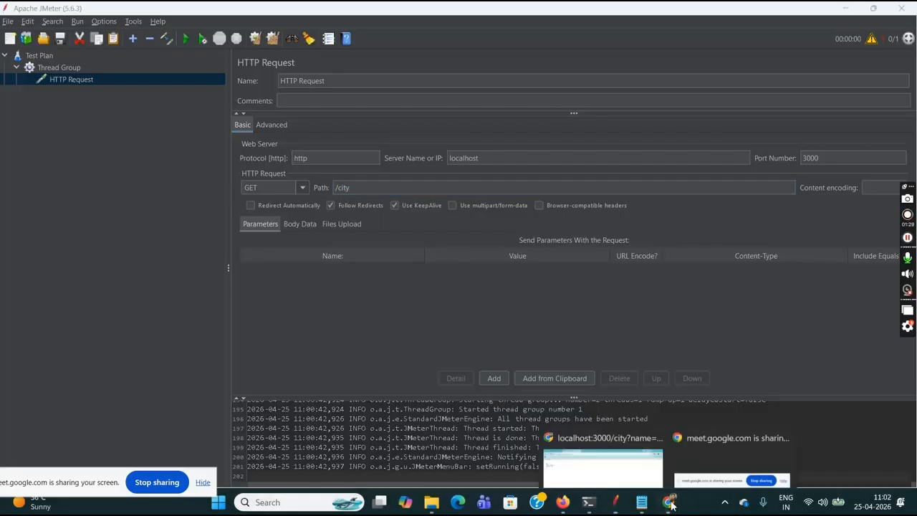
left_click(577, 393)
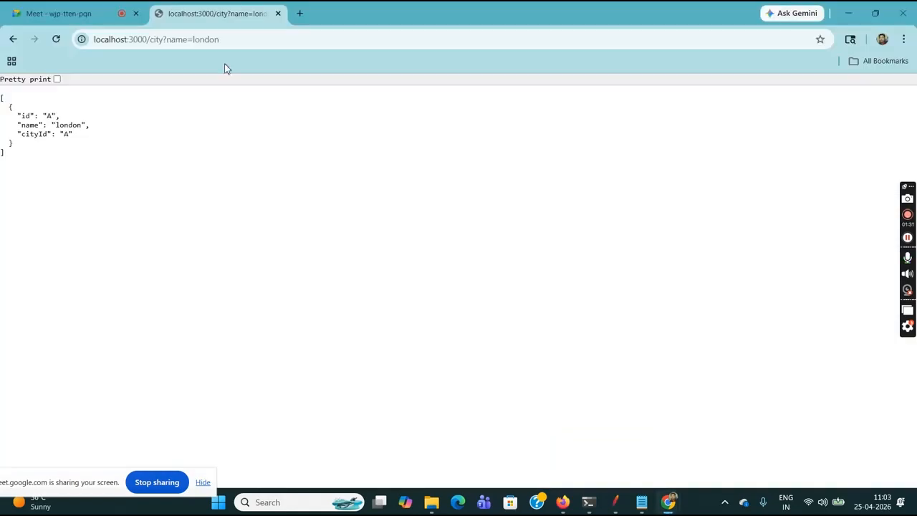
left_click_drag(164, 39, 237, 41)
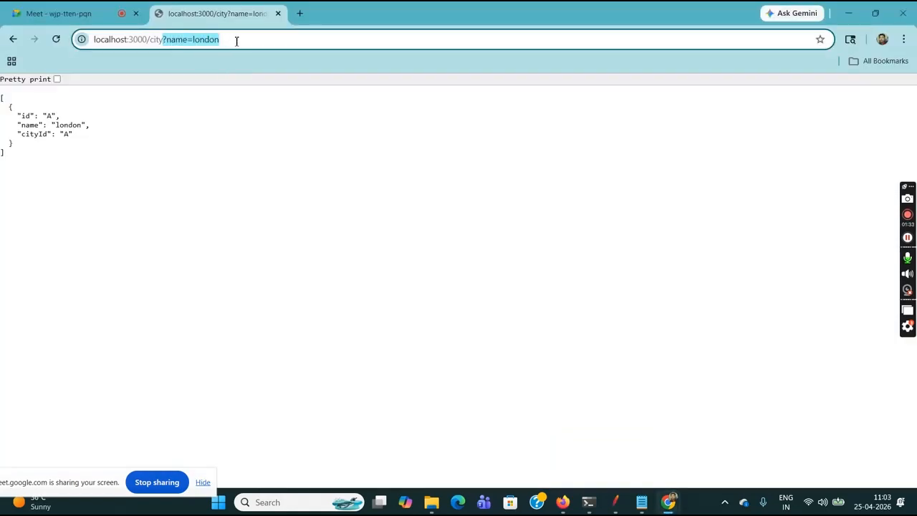
left_click(236, 41)
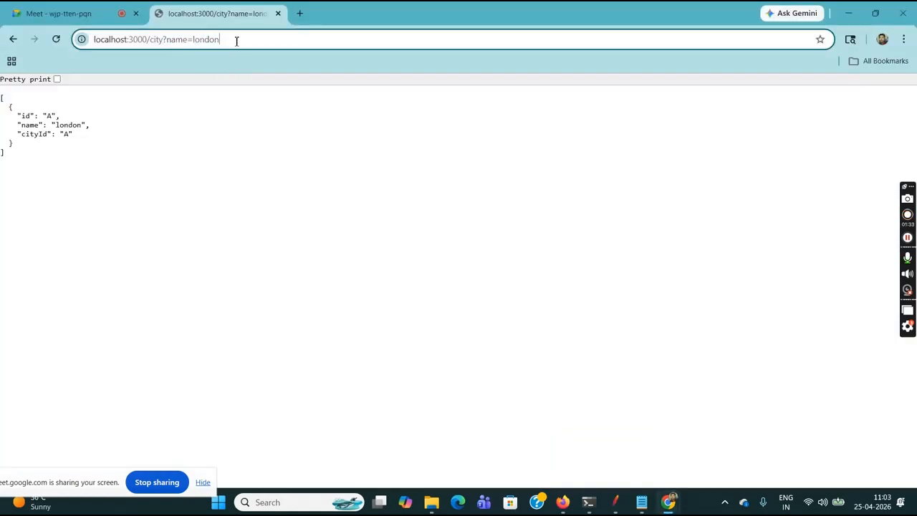
left_click(616, 505)
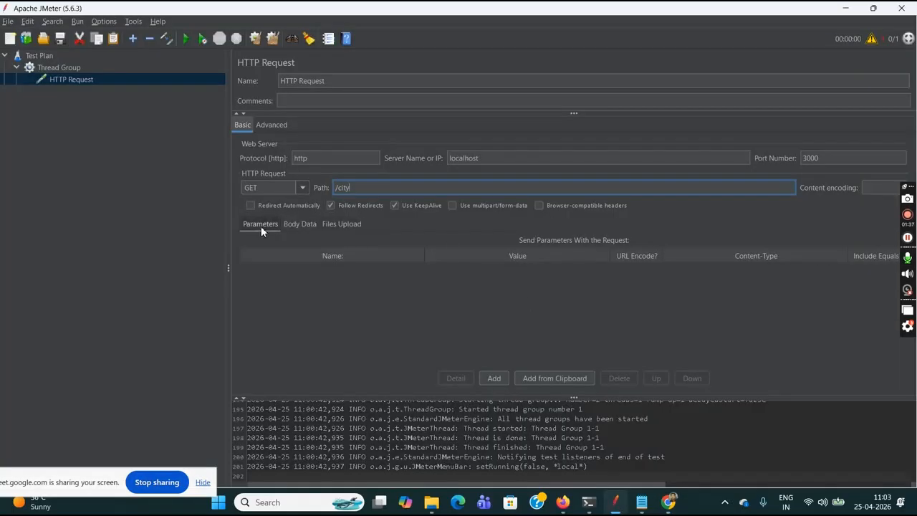
- Add a request parameter called name with the value london to the HTTP Request
left_click(495, 379)
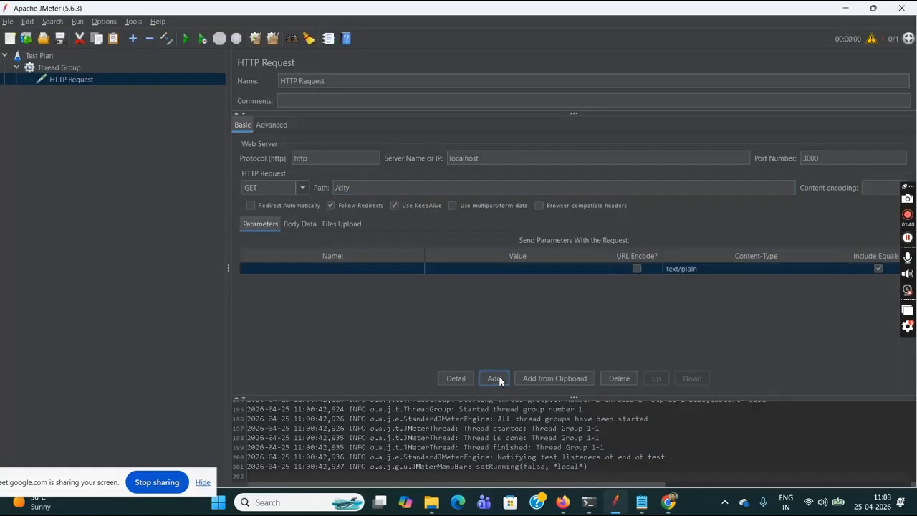
double_click(363, 270)
type("name")
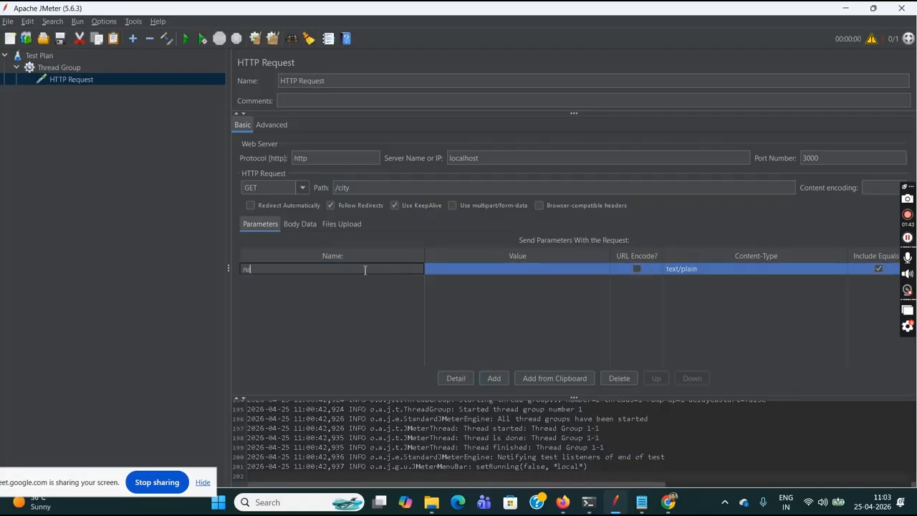
double_click(488, 270)
type("london")
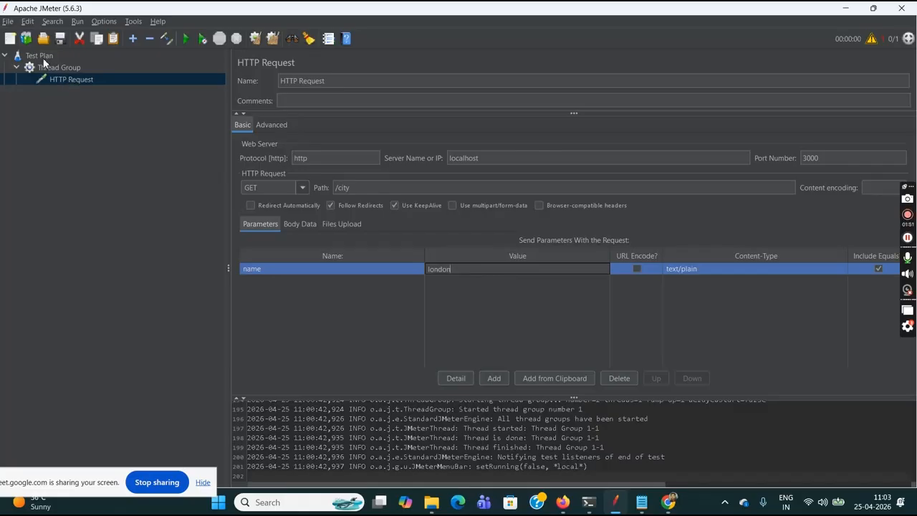
- Add a View Results Tree listener to the Test Plan
left_click(42, 55)
right_click(44, 57)
mouse_move(140, 63)
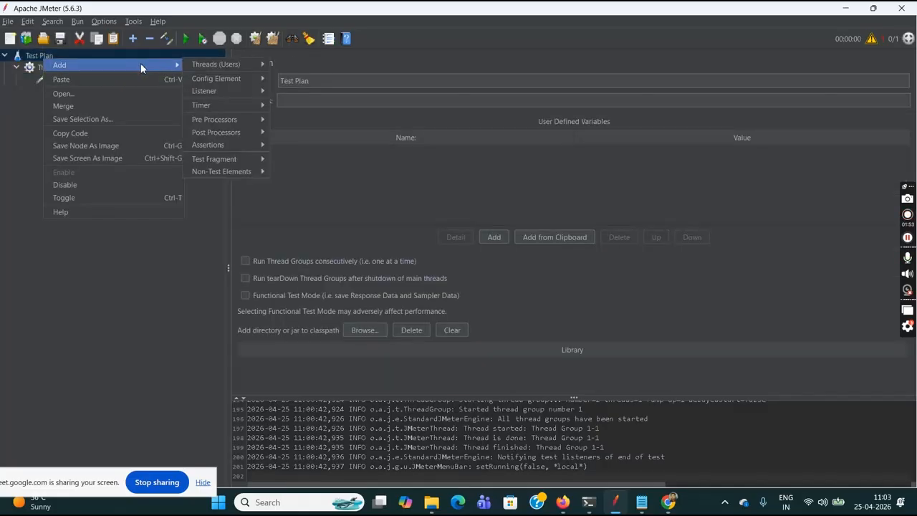
mouse_move(230, 83)
mouse_move(256, 91)
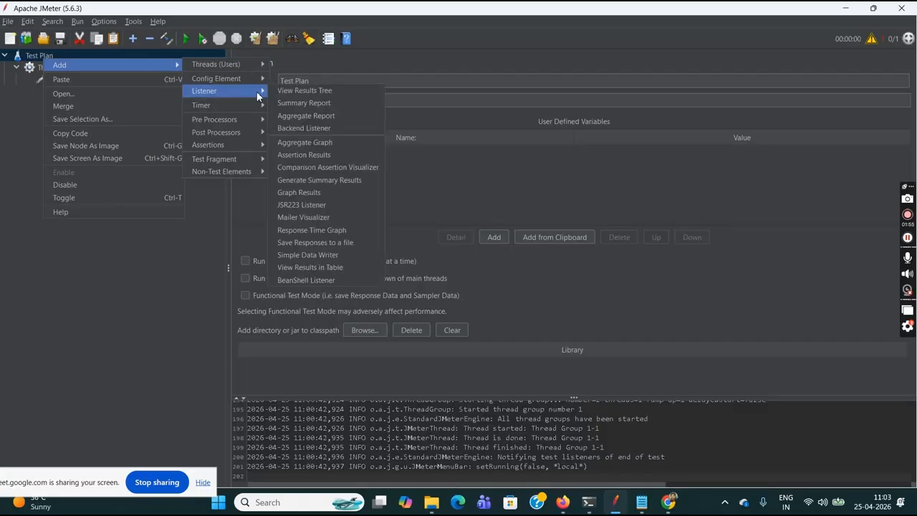
left_click(318, 90)
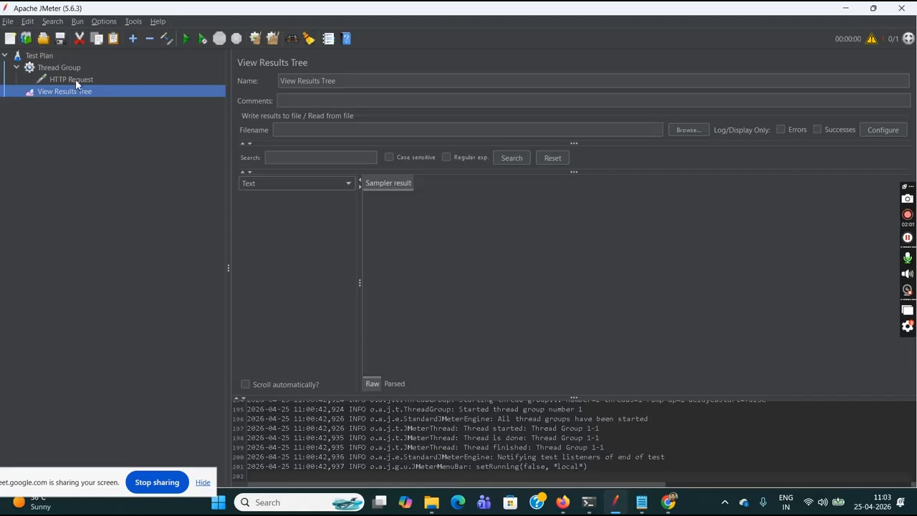
- Rename the HTTP Request sampler as GetHTTP Request
left_click(75, 79)
left_click(288, 81)
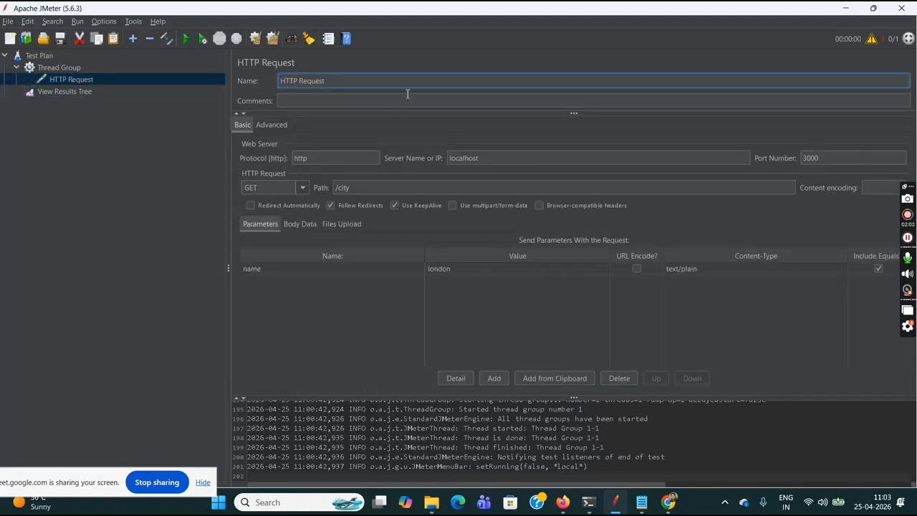
type("Get")
left_click(266, 188)
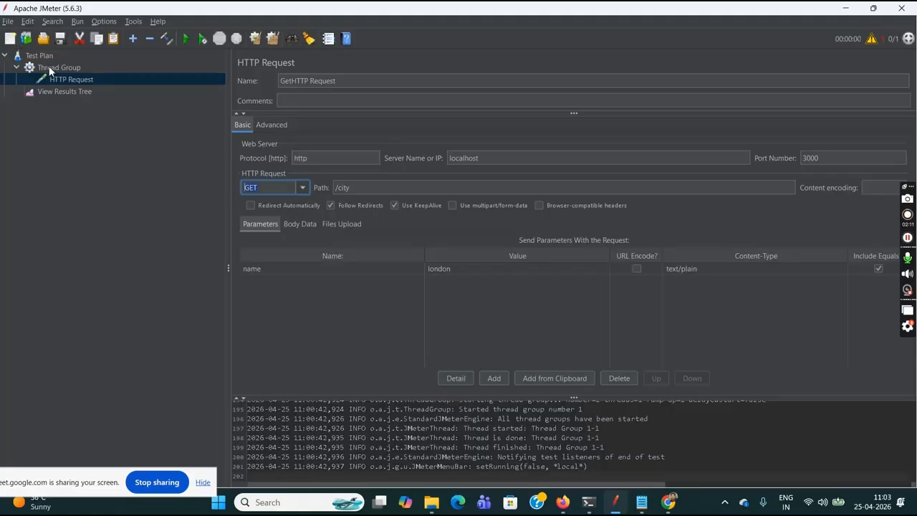
- Run the test plan without saving it first
left_click(44, 56)
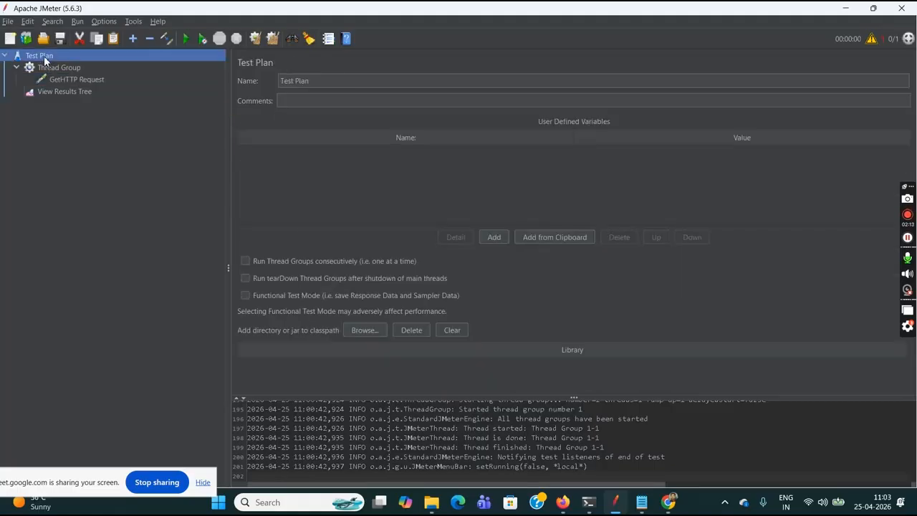
left_click(187, 41)
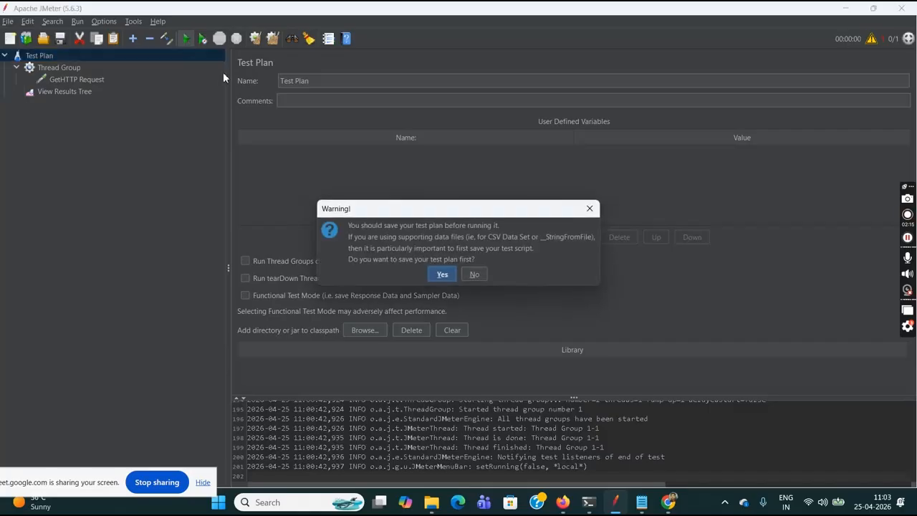
left_click(477, 275)
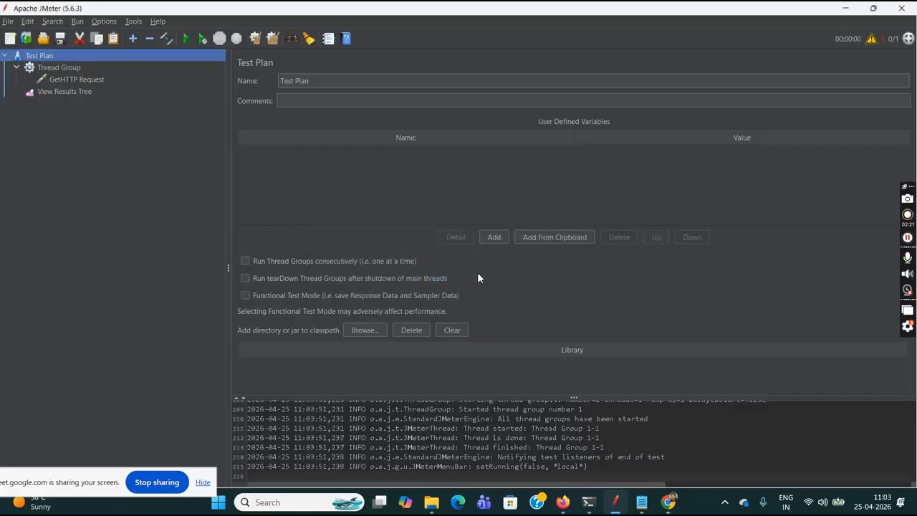
- Open the GetHTTP Request sample in View Results Tree and examine the URL in its request body
left_click(66, 91)
left_click(290, 197)
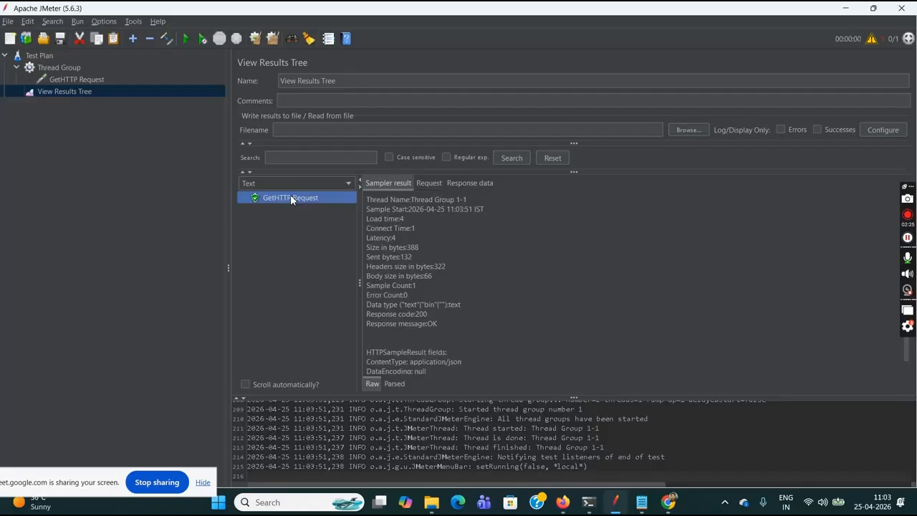
left_click(424, 183)
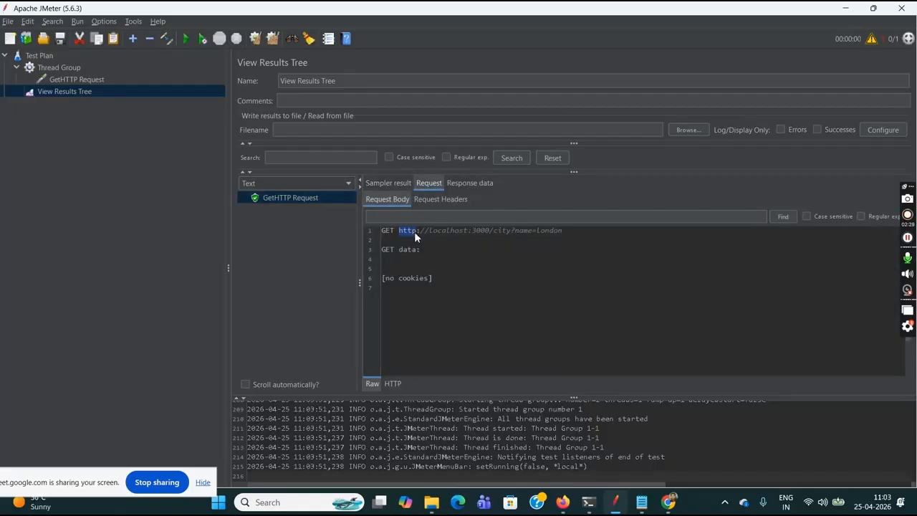
left_click(434, 230)
left_click_drag(474, 232, 505, 231)
left_click(537, 233)
left_click(585, 232)
left_click_drag(563, 231, 420, 232)
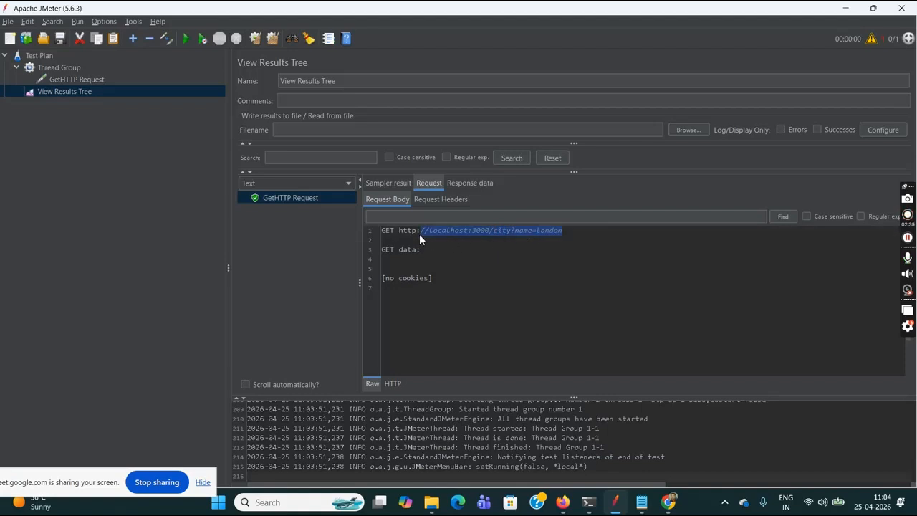
- Examine the sample's response body and compare it with the city page in Chrome, then return to JMeter
left_click(470, 183)
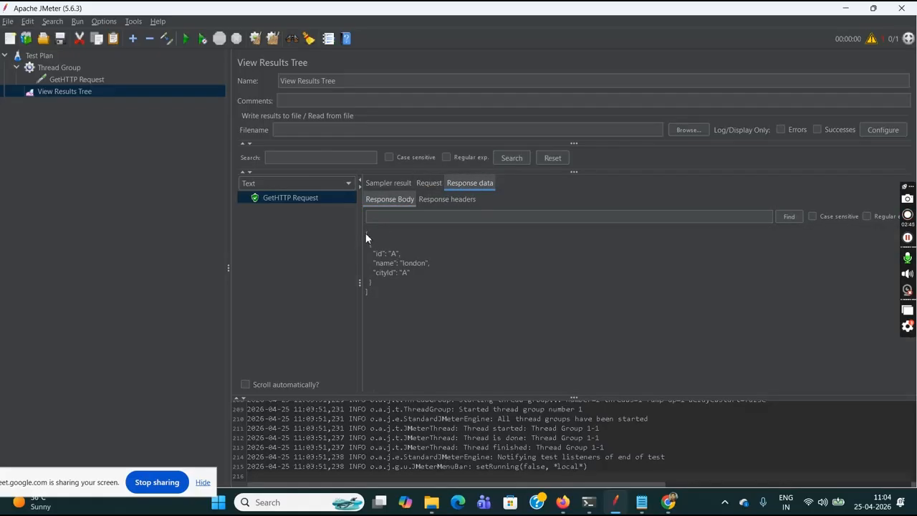
left_click_drag(365, 234, 389, 292)
left_click(389, 300)
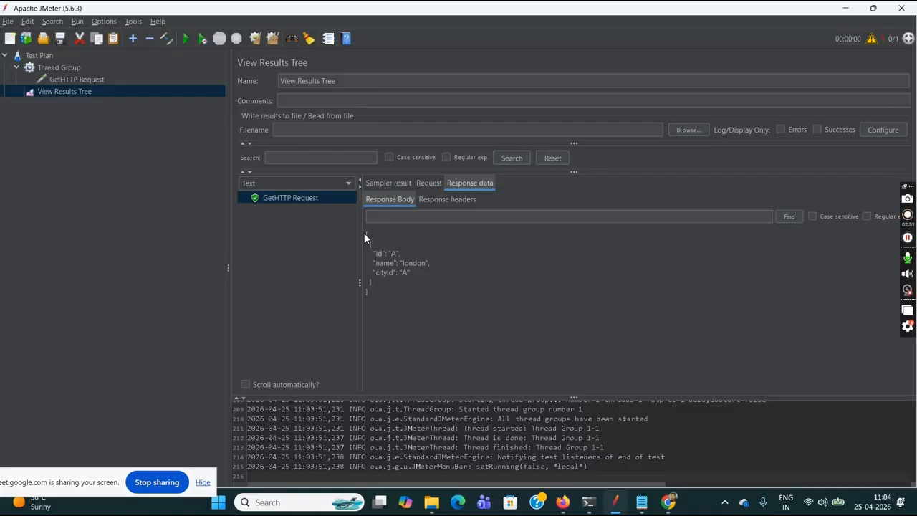
mouse_move(668, 503)
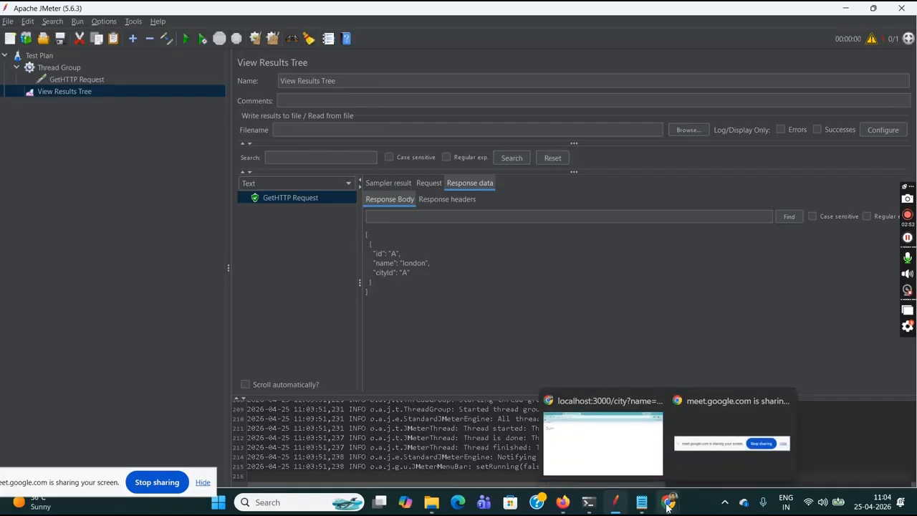
left_click(622, 459)
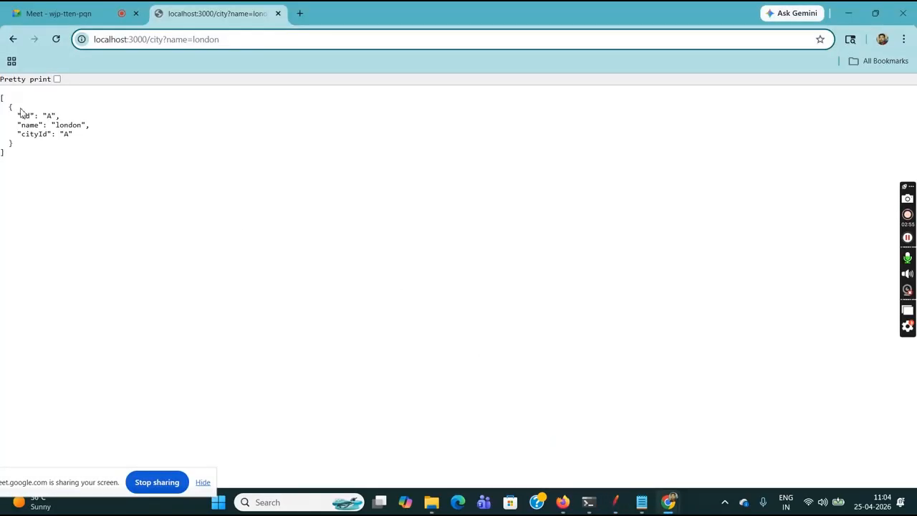
left_click_drag(2, 95, 37, 172)
key("ctrl+c")
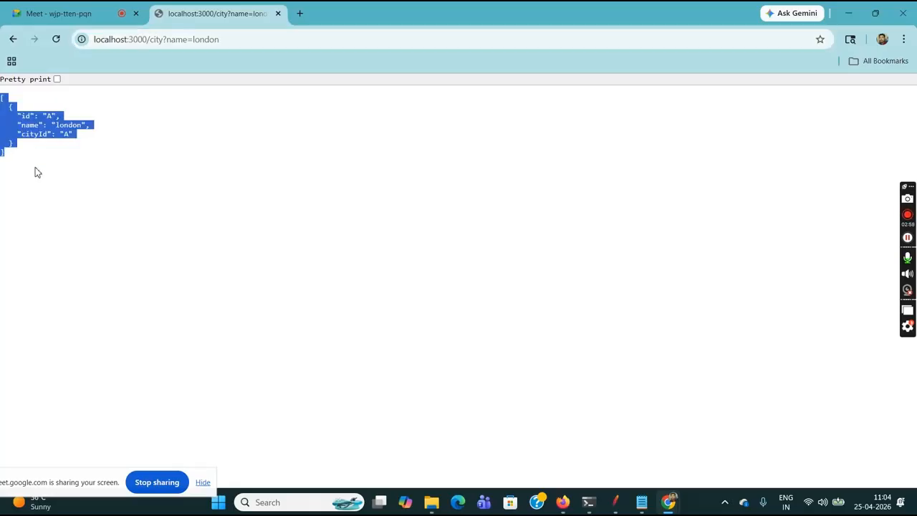
left_click(37, 172)
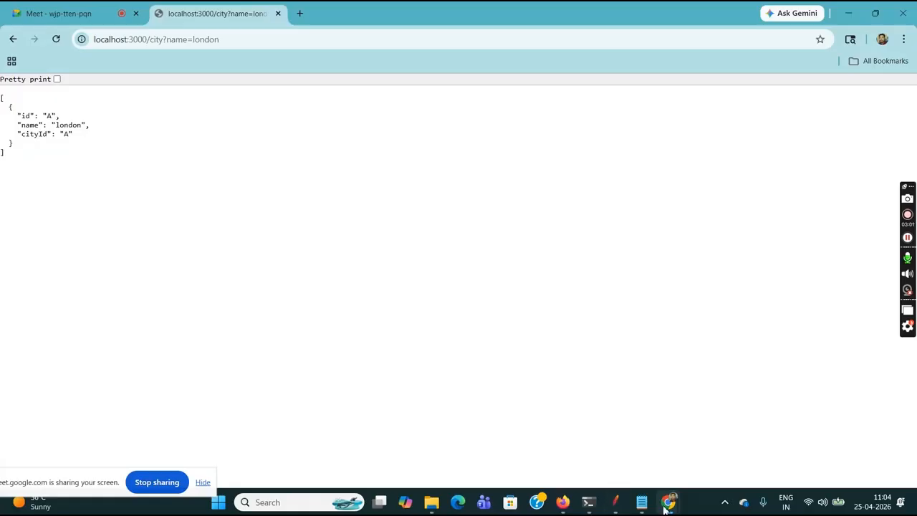
mouse_move(614, 502)
left_click(608, 429)
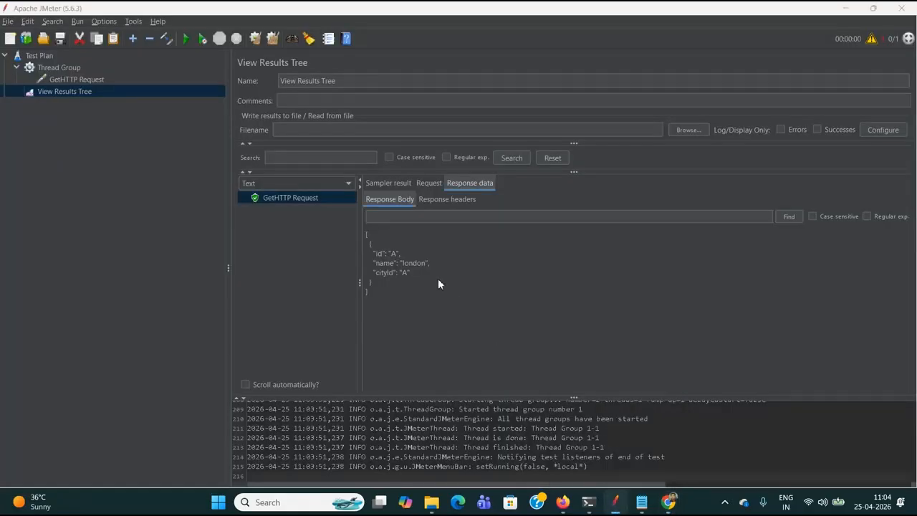
- Copy the JSON response body of the GetHTTP Request sample
left_click(410, 302)
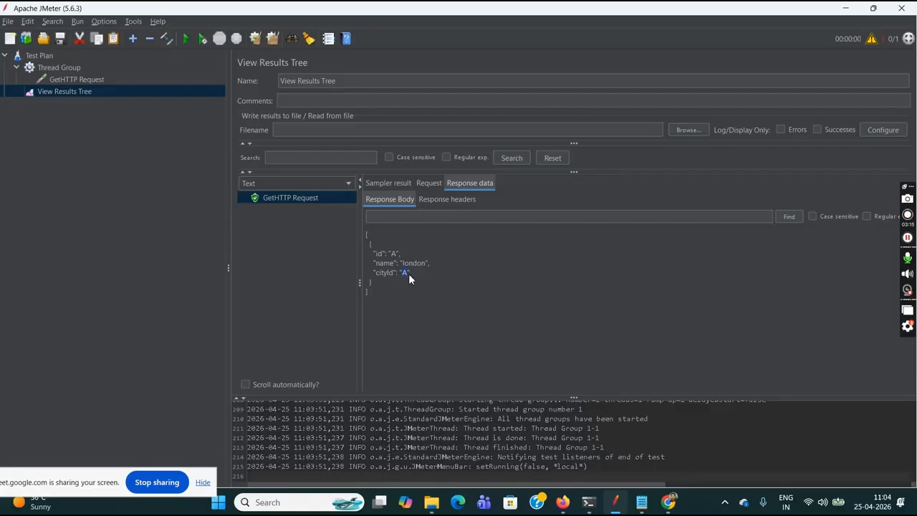
left_click_drag(364, 230, 383, 277)
left_click(384, 306)
left_click(349, 185)
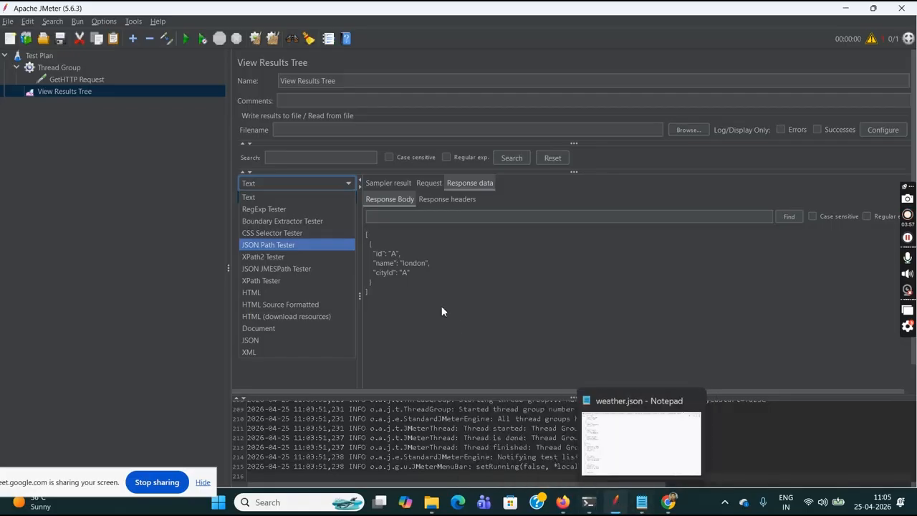
left_click_drag(365, 232, 387, 290)
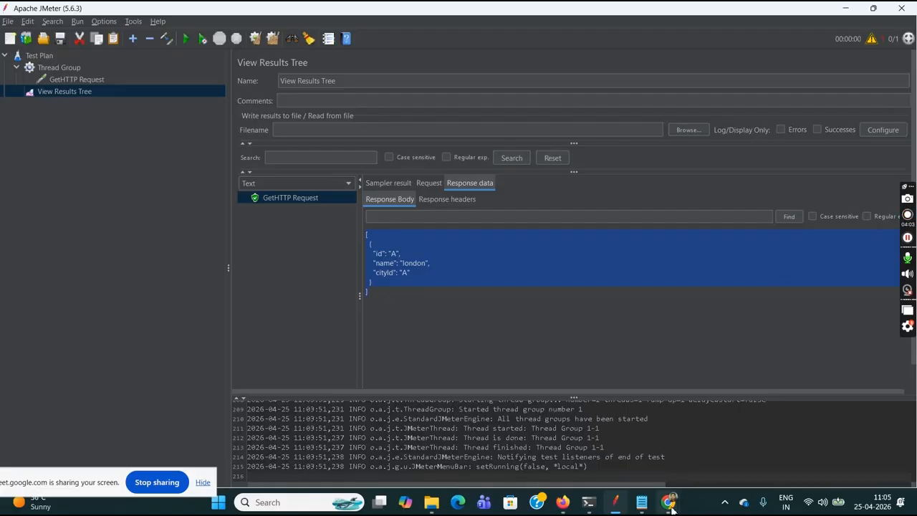
- Switch to Chrome, search Google for "json path finder" in a new tab and open the Site24x7 JSONPath Finder and Evaluator
mouse_move(669, 501)
left_click(637, 449)
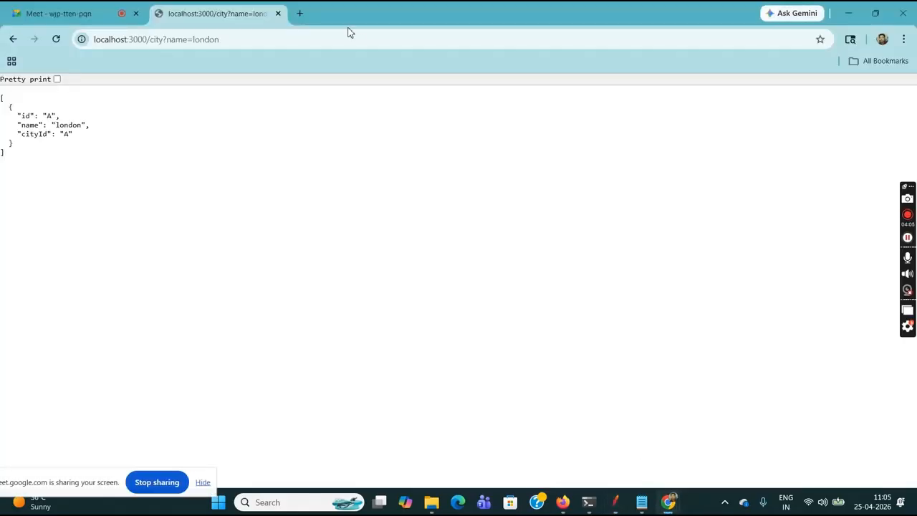
left_click(300, 13)
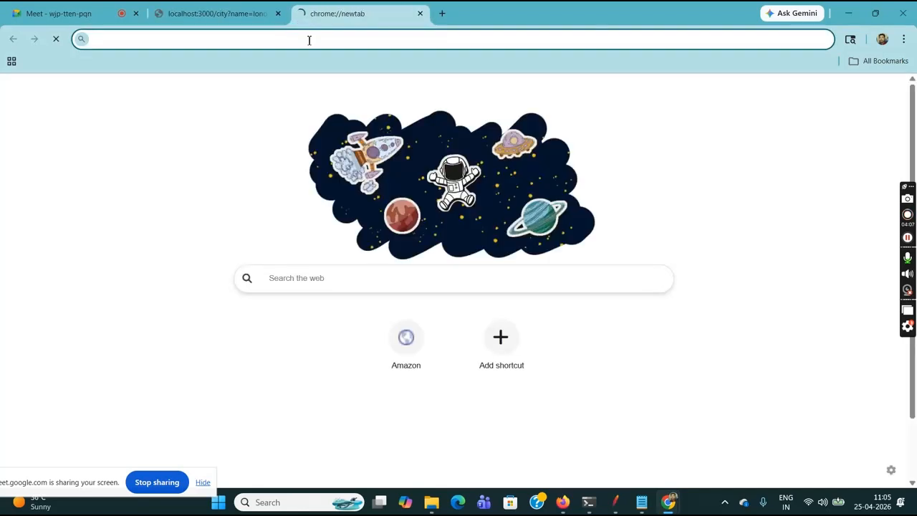
type("google.com")
key("Return")
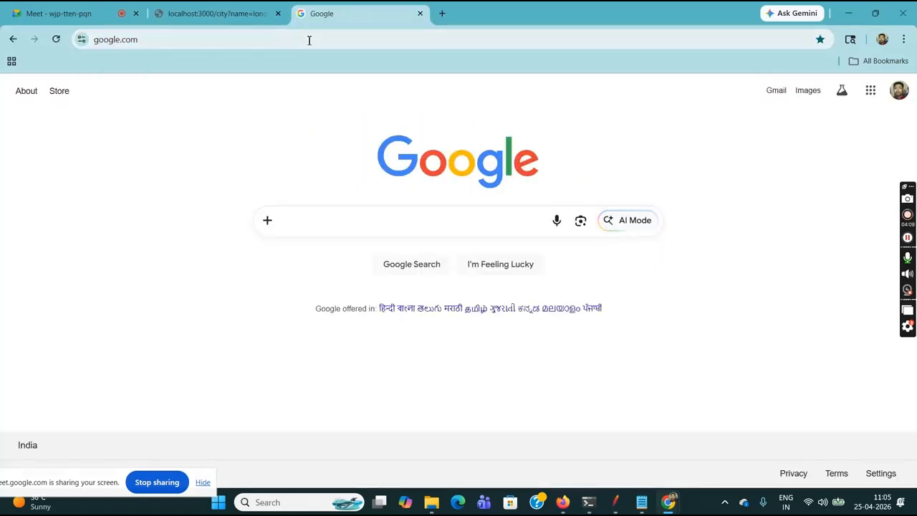
type("json path")
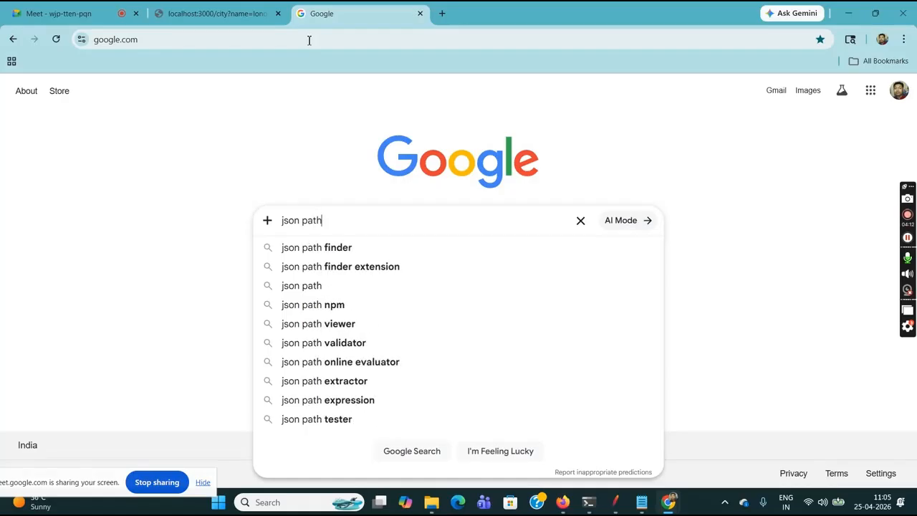
left_click(344, 250)
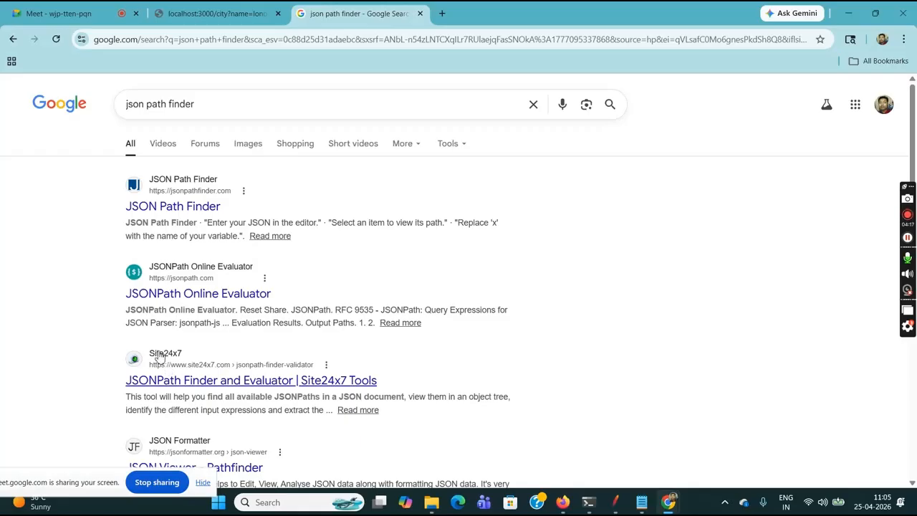
left_click(224, 381)
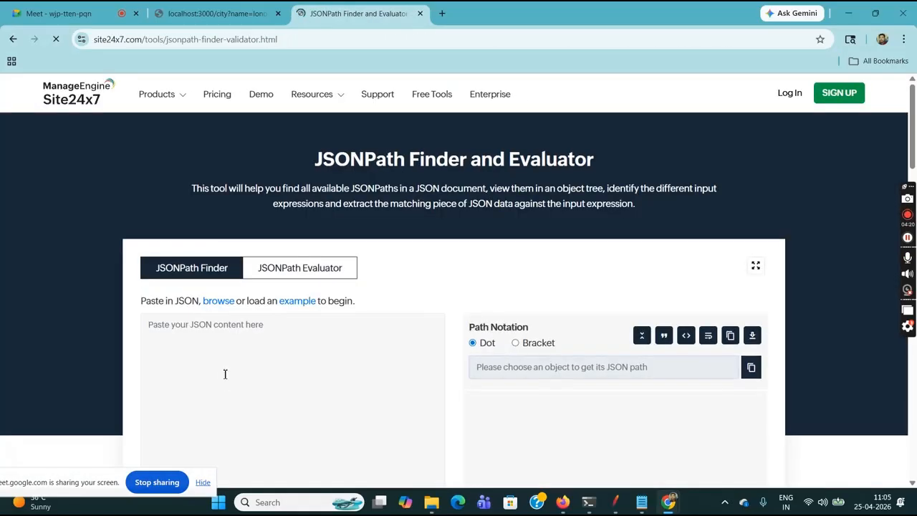
- Paste the copied city response JSON into the JSONPath Finder's input
left_click(196, 338)
key("ctrl+v")
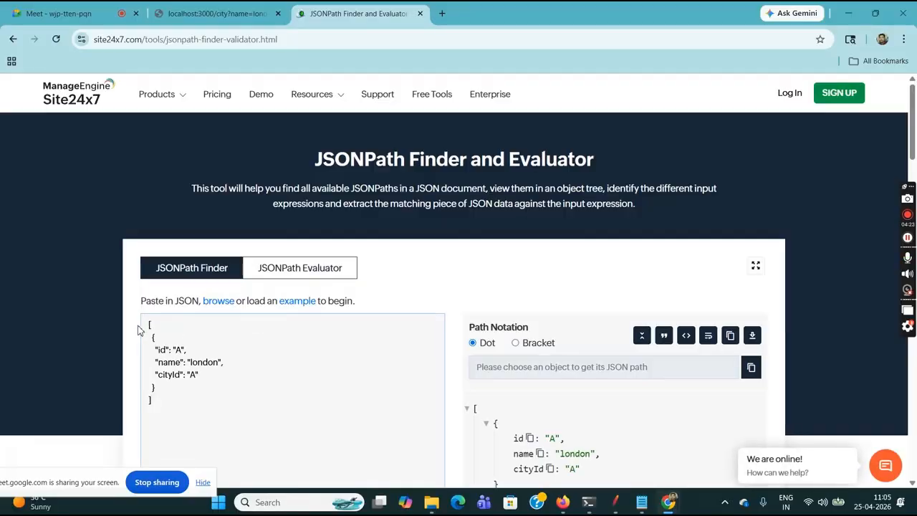
left_click_drag(153, 323, 183, 410)
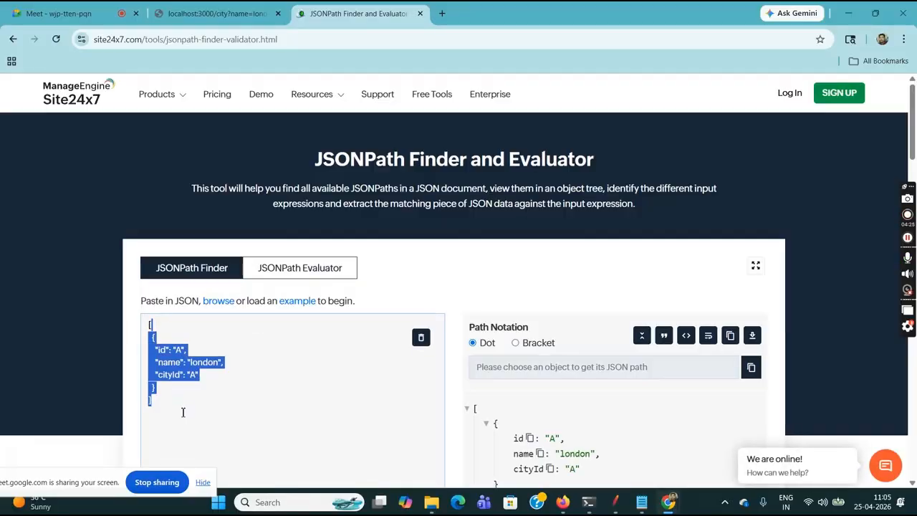
left_click(183, 409)
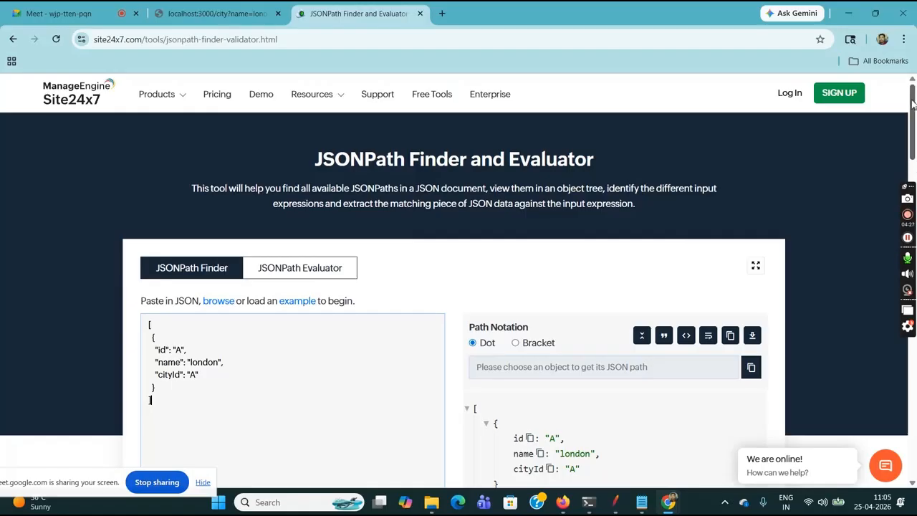
- Generate the dot-notation path of the cityId property and copy the resulting [0].cityId expression
scroll(916, 129, "down", 2)
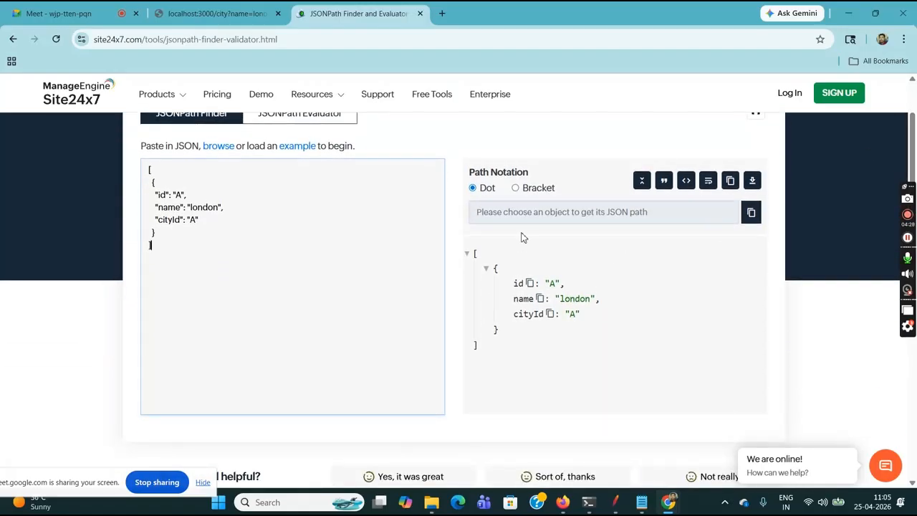
left_click(551, 316)
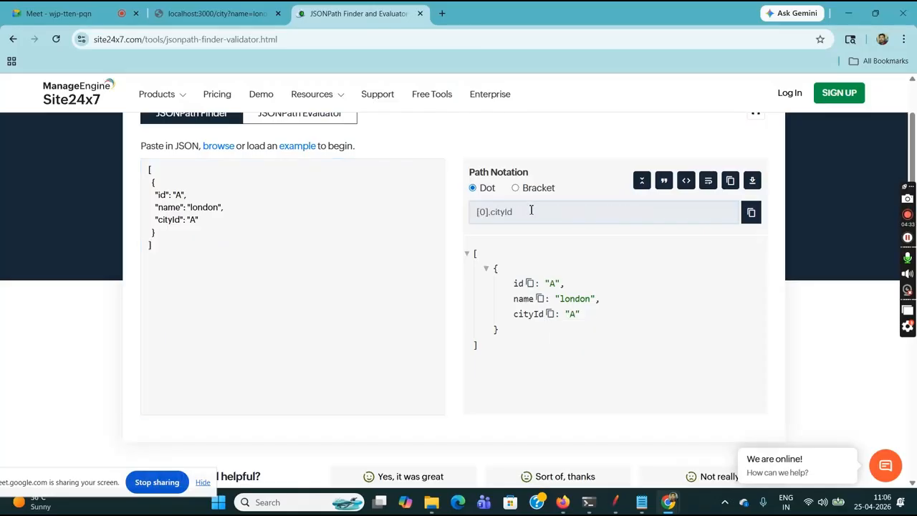
left_click_drag(535, 211, 473, 216)
key("ctrl+c")
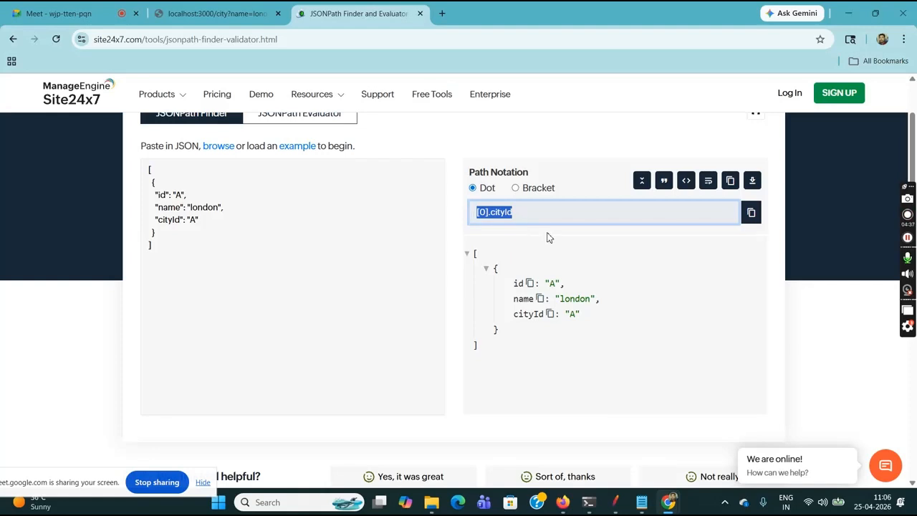
- Return to JMeter, render the sample with the JSON Path Tester and test the expression [0].cityId
mouse_move(615, 501)
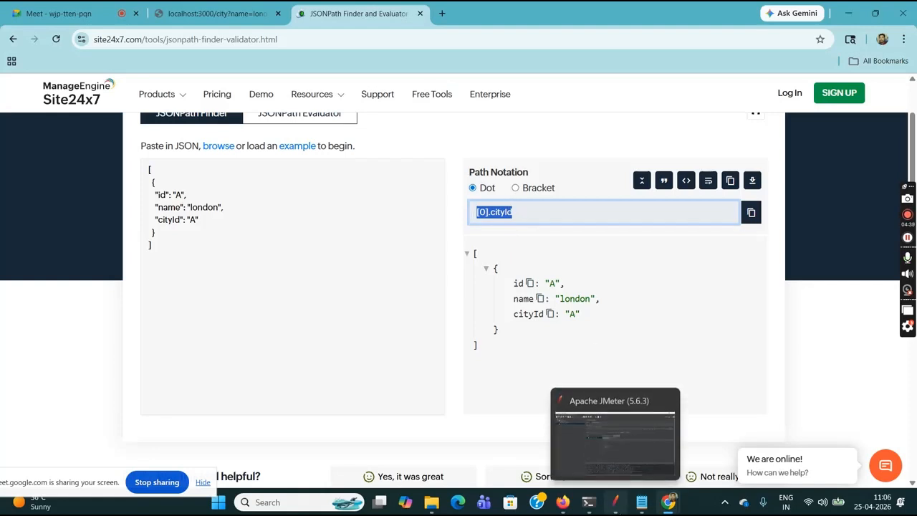
left_click(609, 463)
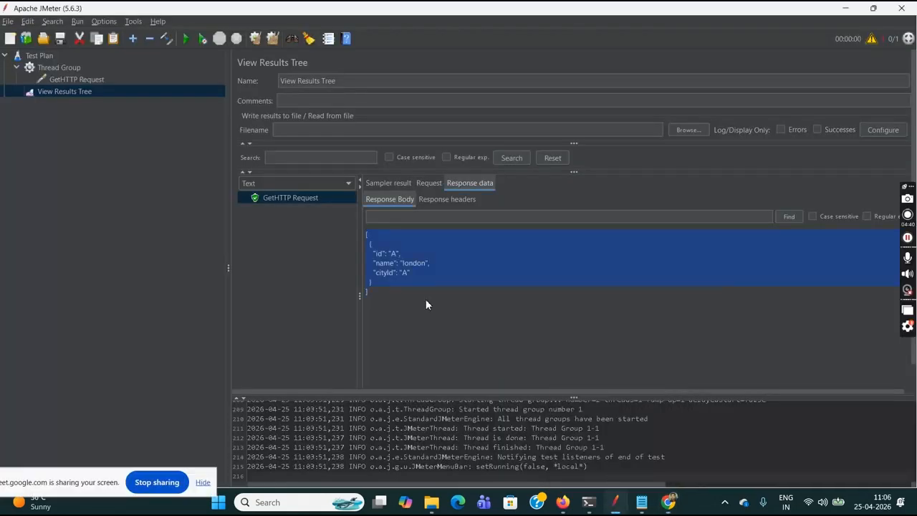
left_click(348, 185)
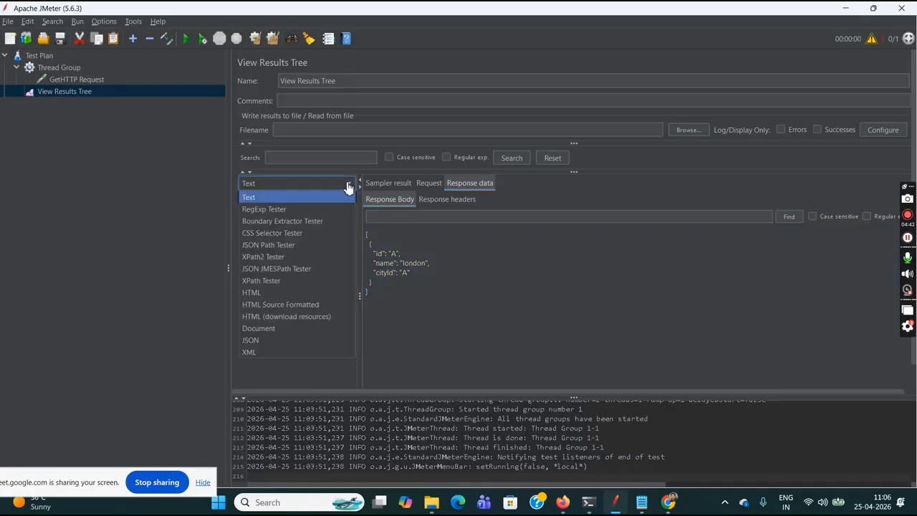
left_click(296, 246)
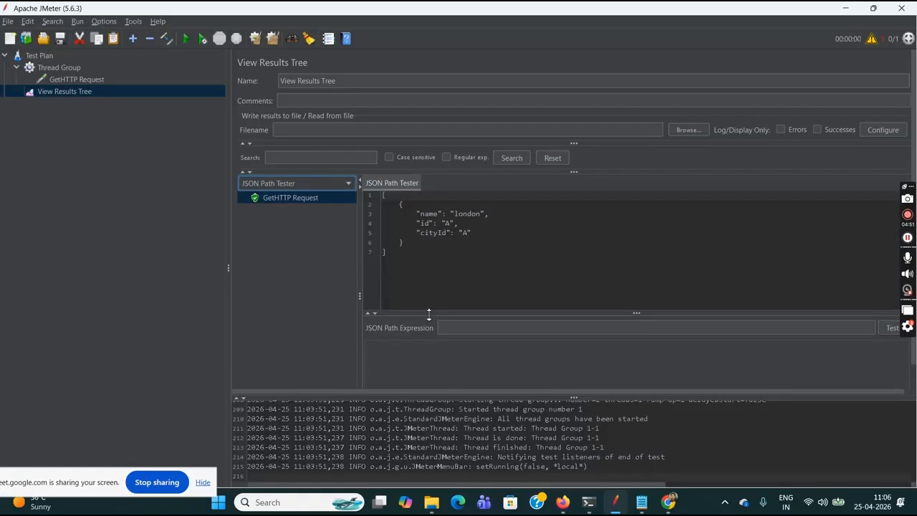
left_click(454, 328)
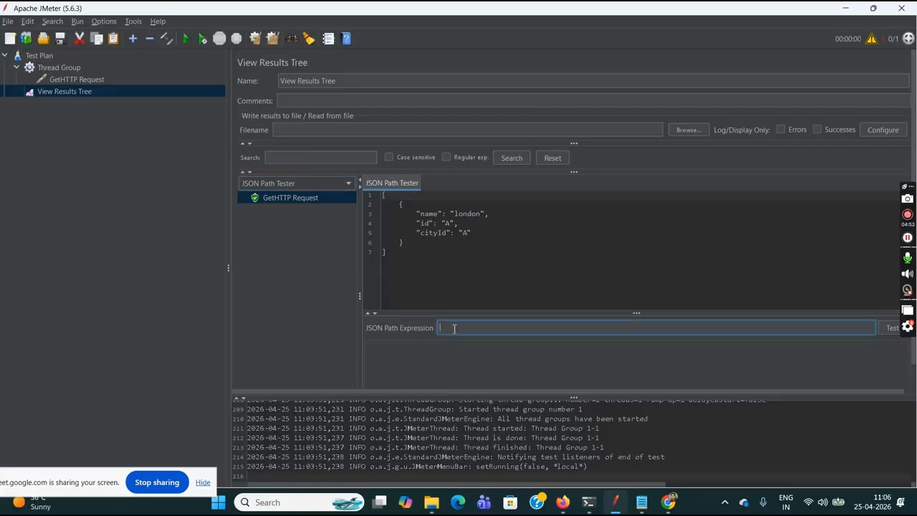
key("ctrl+v")
left_click(892, 330)
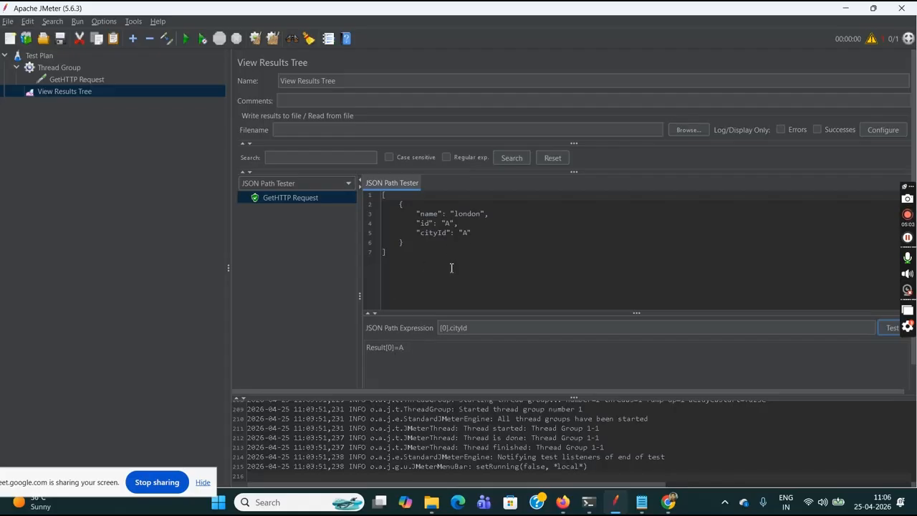
left_click(397, 345)
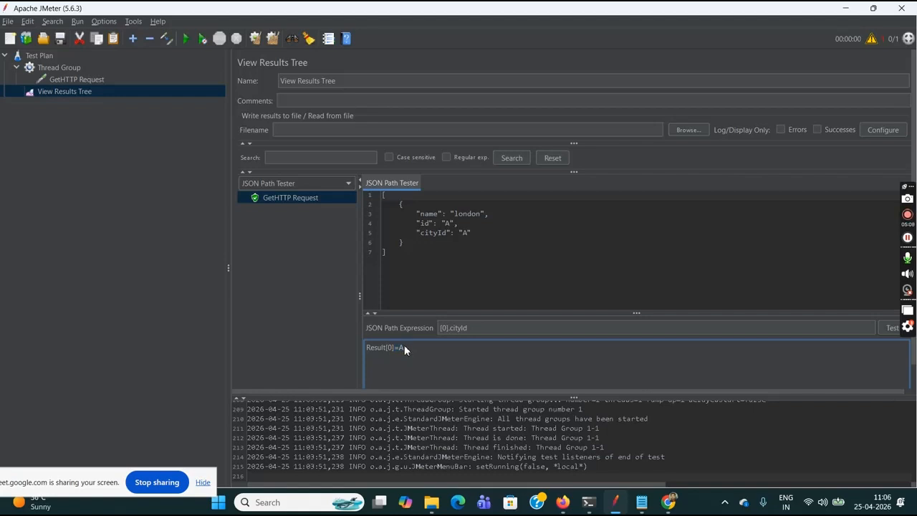
- Add a JSON Extractor post-processor to the GetHTTP Request sampler
left_click(64, 80)
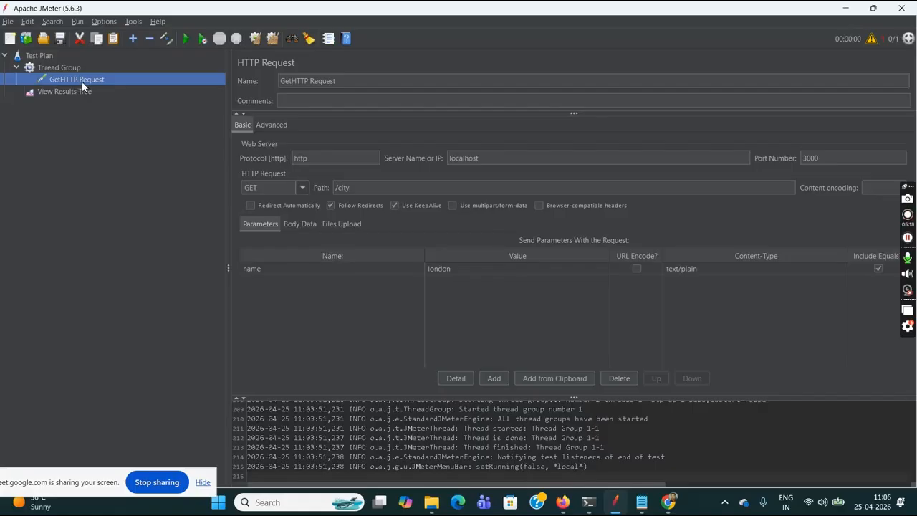
right_click(82, 81)
mouse_move(172, 88)
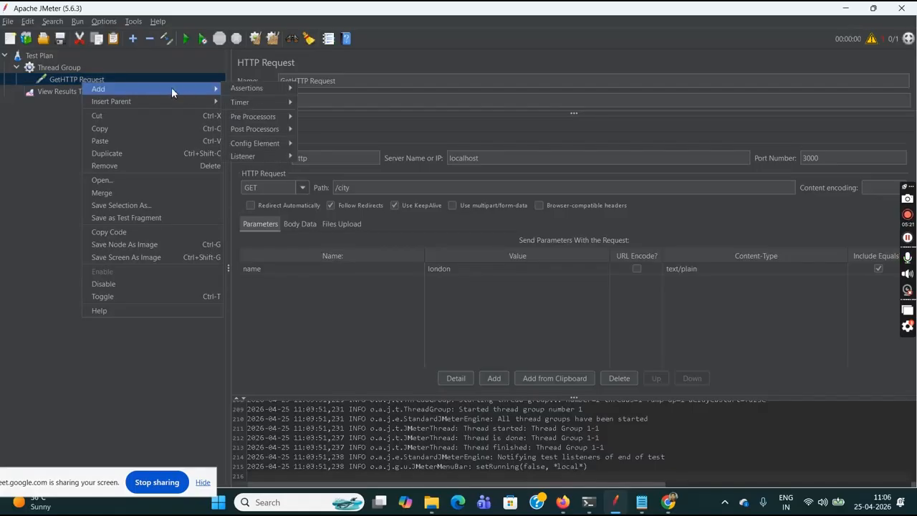
mouse_move(250, 127)
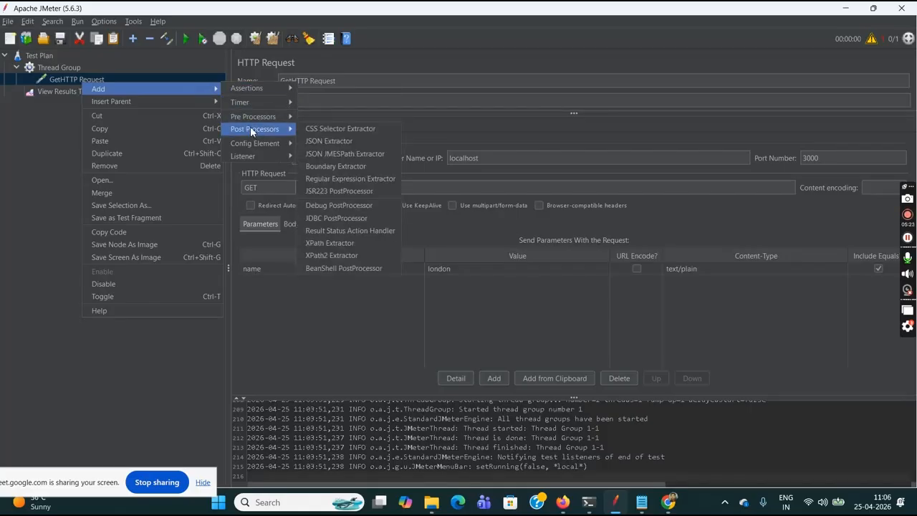
left_click(332, 142)
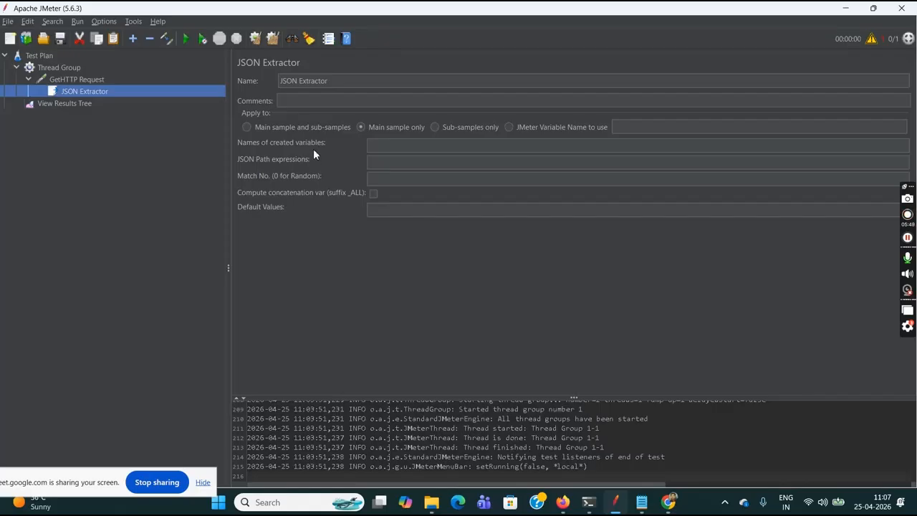
- Configure the JSON Extractor with variable name cityId, JSON path expression [0].cityId, match number 1 and default value error
left_click(388, 146)
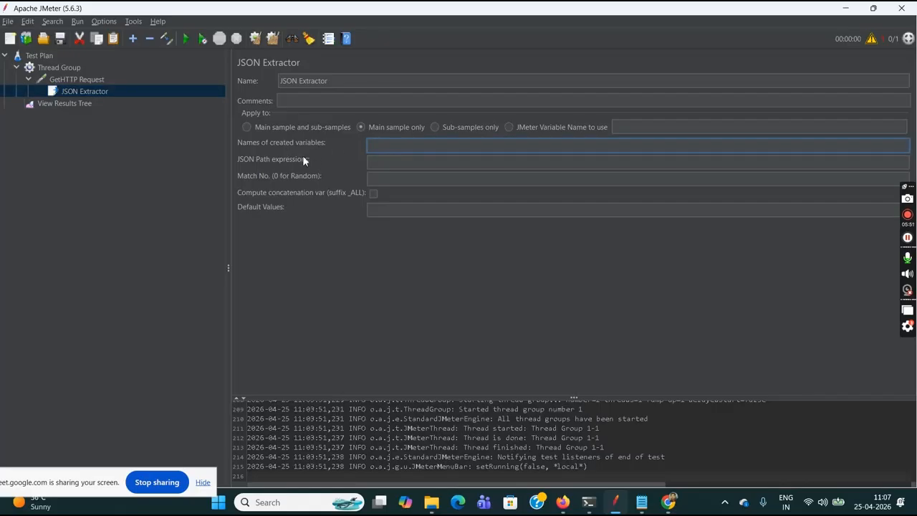
type("cityId")
left_click(383, 166)
key("ctrl+v")
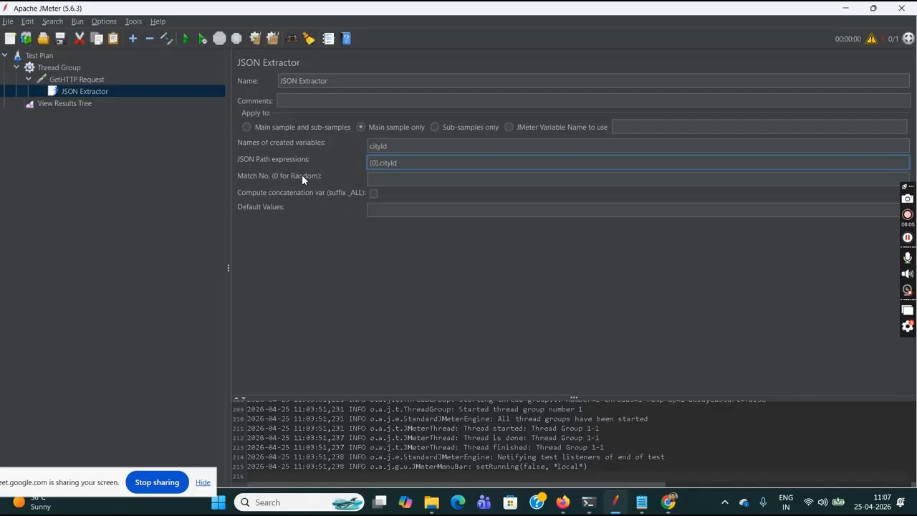
left_click(389, 180)
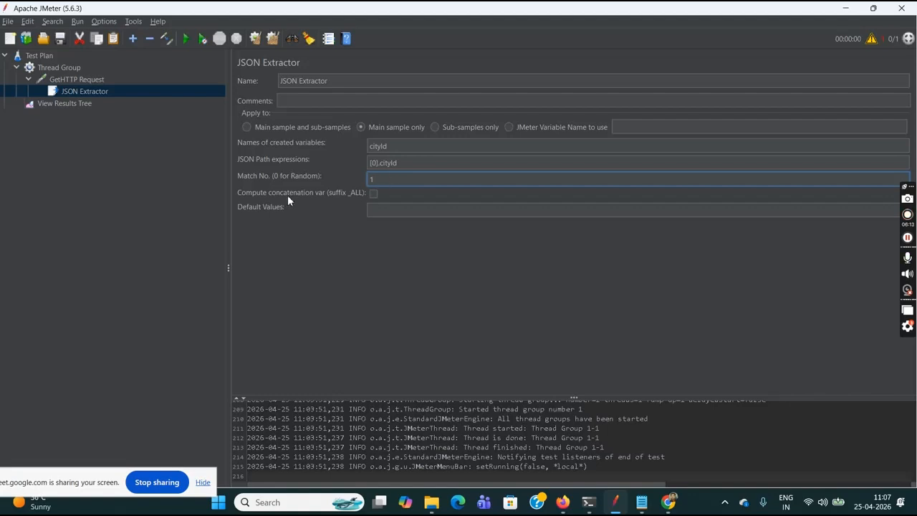
type("1")
left_click(398, 212)
type("error")
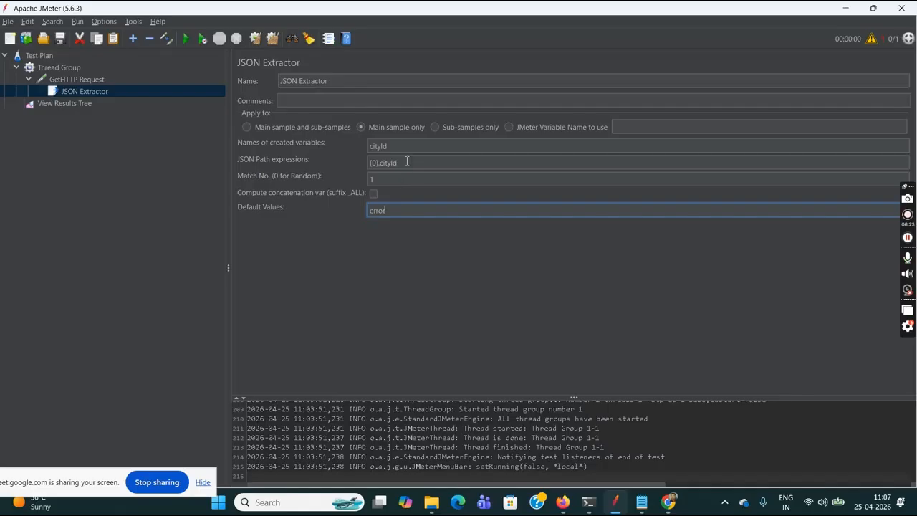
left_click_drag(407, 163, 370, 164)
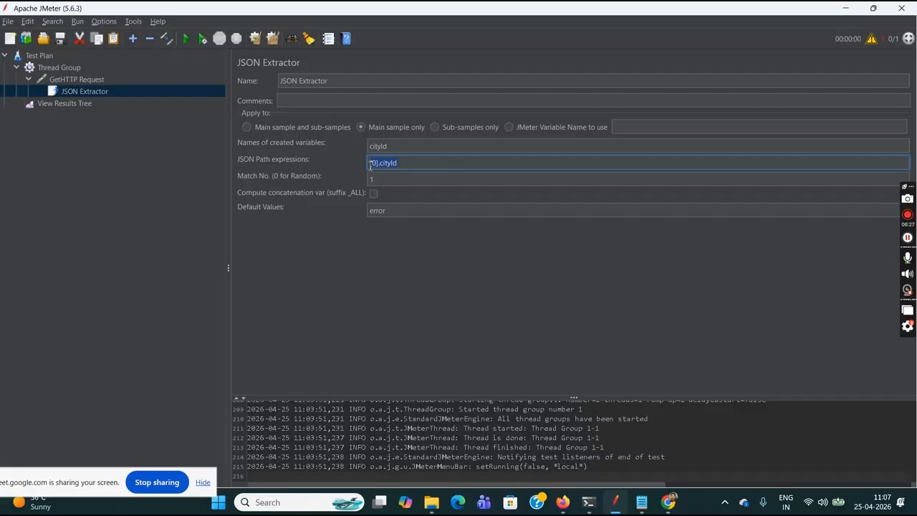
left_click(401, 146)
left_click_drag(401, 145, 365, 147)
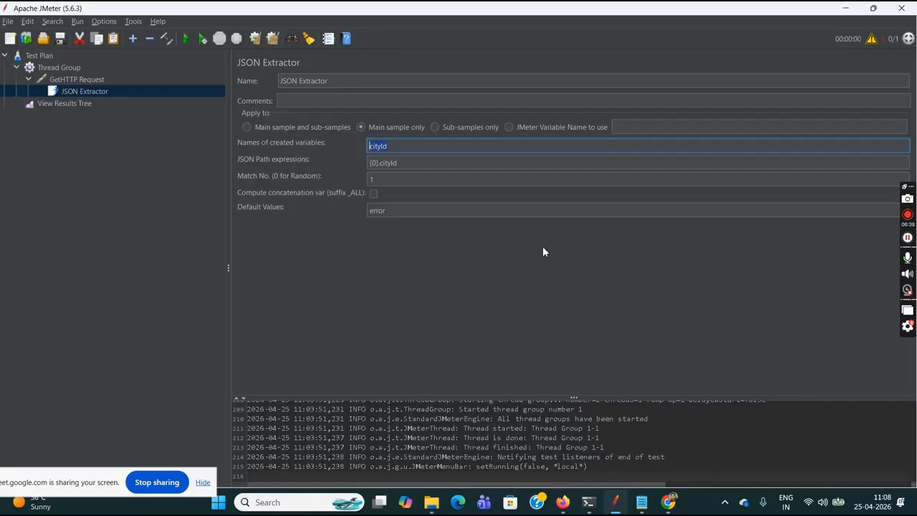
- Switch to Chrome and review the city query URL for london and the cityId in its JSON response
mouse_move(668, 503)
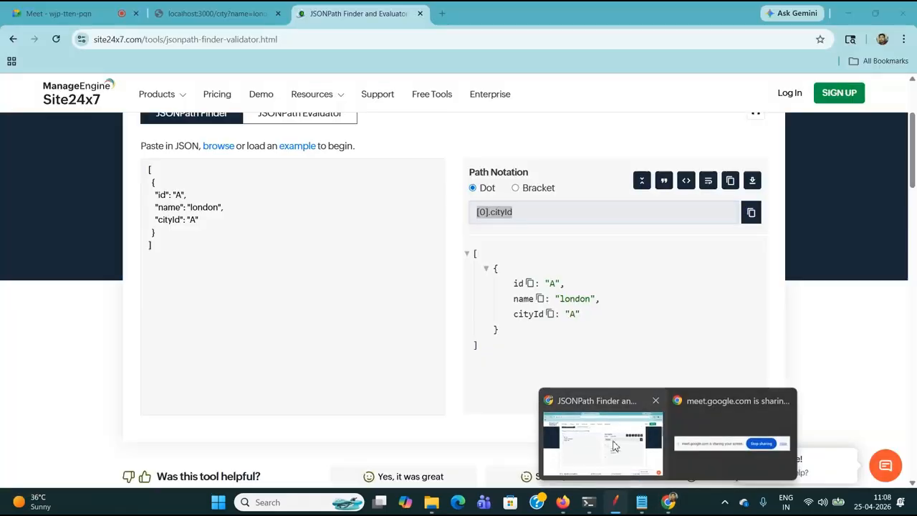
left_click(614, 445)
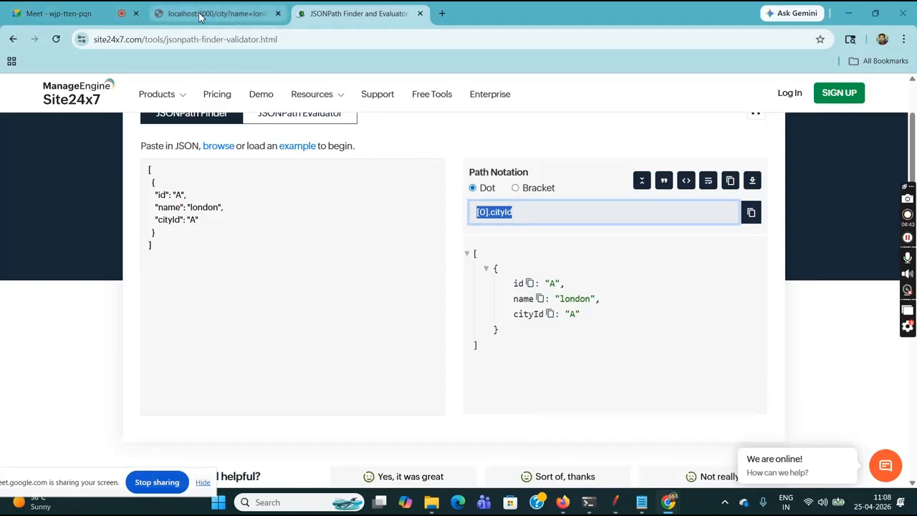
left_click(201, 18)
left_click(239, 40)
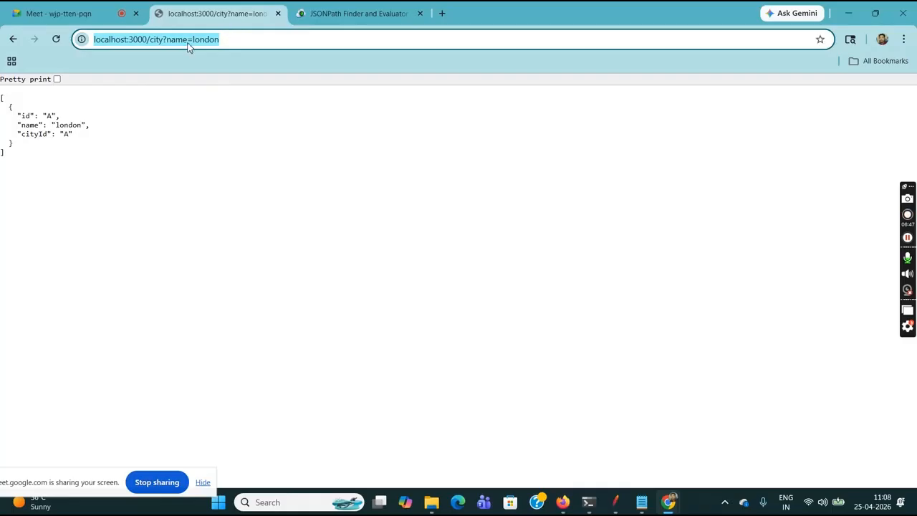
left_click(152, 39)
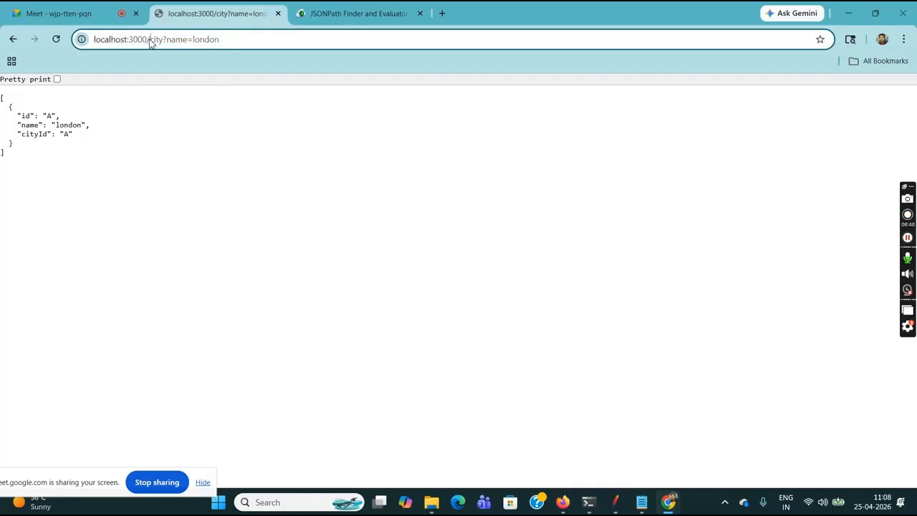
double_click(193, 39)
left_click(66, 134)
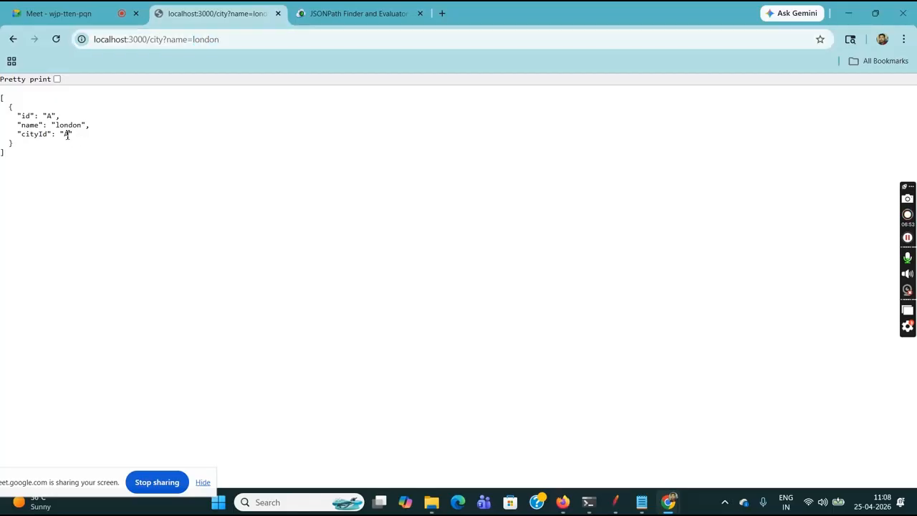
- Replace the city query in the URL with the weather endpoint and load localhost:3000/weather
left_click(236, 36)
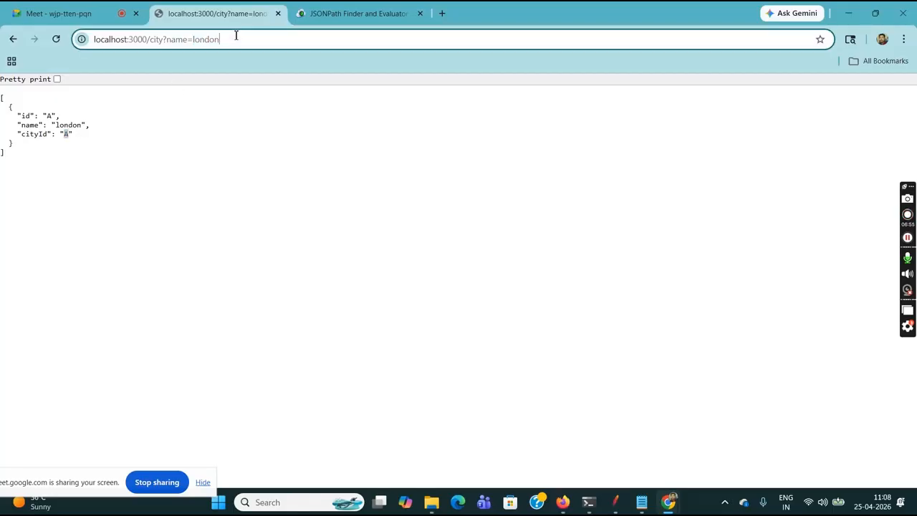
left_click(247, 37)
key("BackSpace")
key("BackSpace")
key("BackSpace")
key("BackSpace")
key("BackSpace")
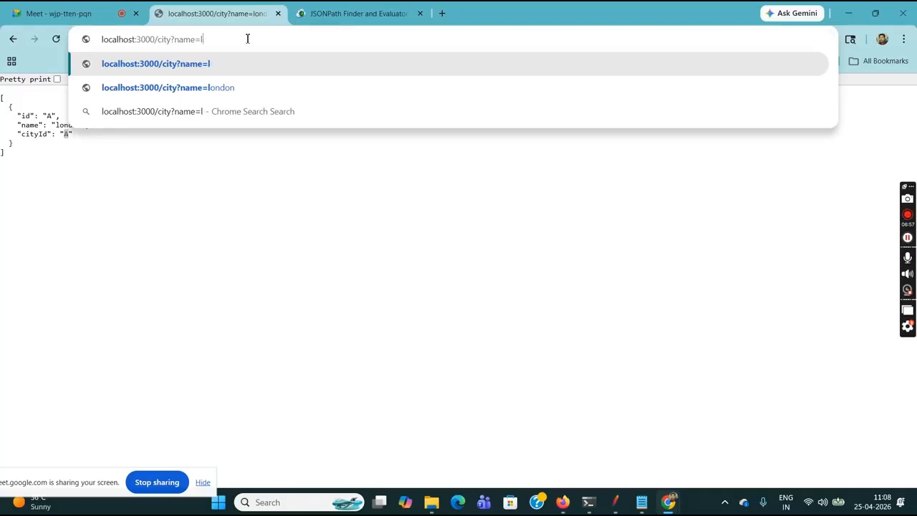
key("BackSpace")
key("BackSpace")
key("BackSpace")
key("BackSpace")
key("BackSpace")
key("BackSpace")
key("BackSpace")
key("BackSpace")
key("BackSpace")
key("BackSpace")
key("BackSpace")
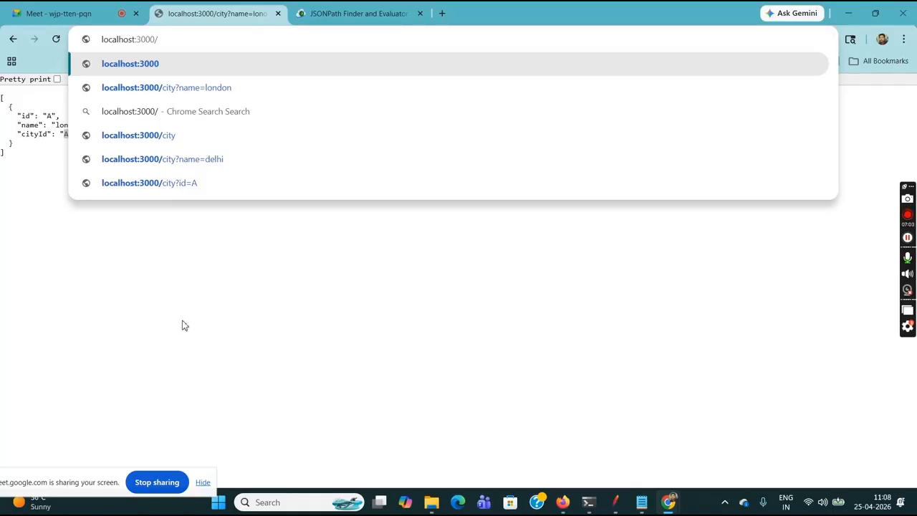
key("Return")
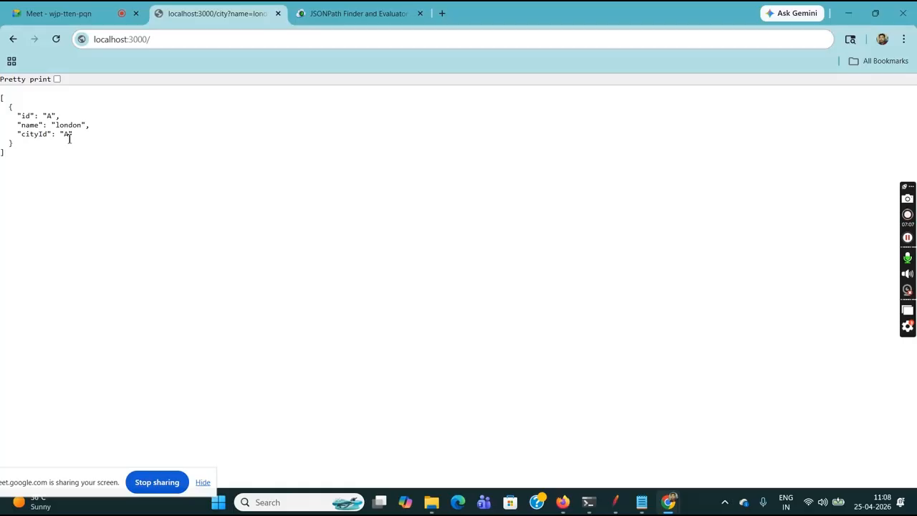
left_click(169, 39)
left_click(174, 40)
type("wea")
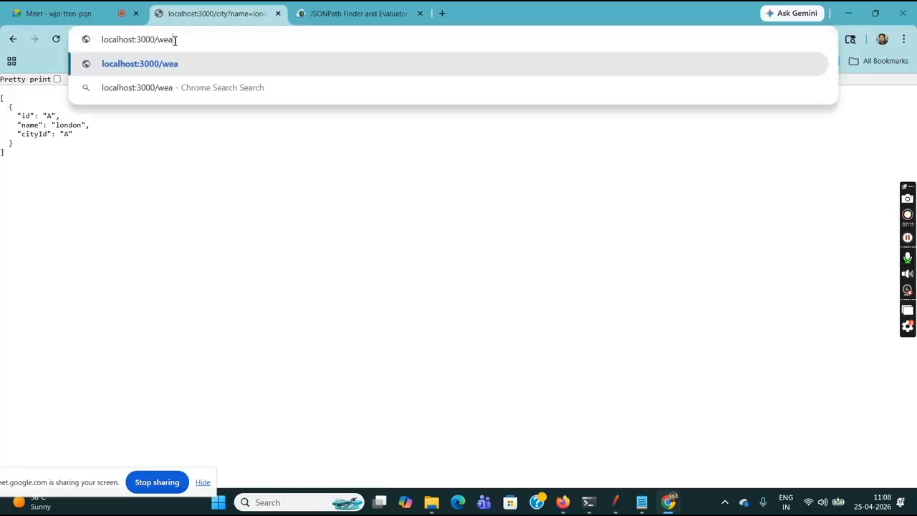
type("ther")
key("BackSpace")
key("BackSpace")
key("BackSpace")
type("her")
key("Return")
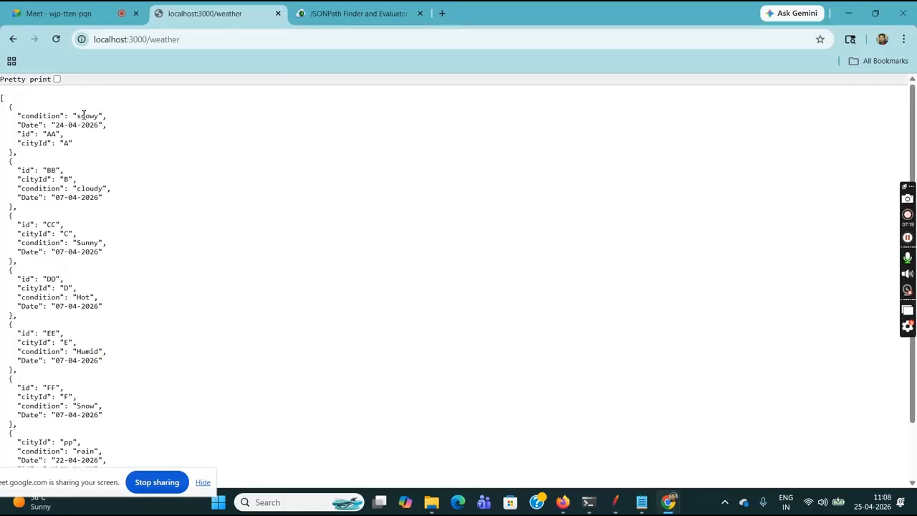
- Examine the id and cityId fields of the first weather record to see how it links to the city
double_click(66, 143)
left_click(81, 148)
left_click_drag(47, 135, 62, 134)
left_click(62, 134)
left_click_drag(17, 133, 9, 150)
left_click(8, 150)
left_click_drag(67, 135, 22, 135)
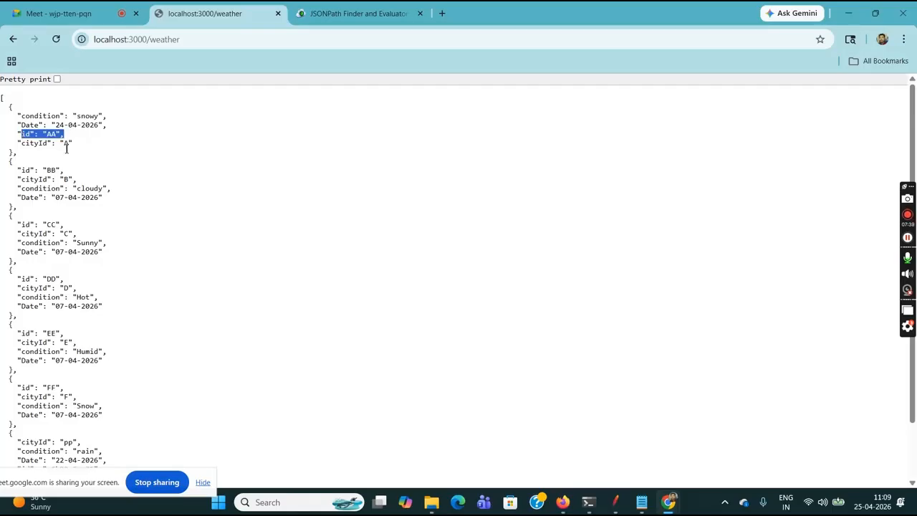
left_click_drag(81, 149, 48, 139)
left_click(28, 147)
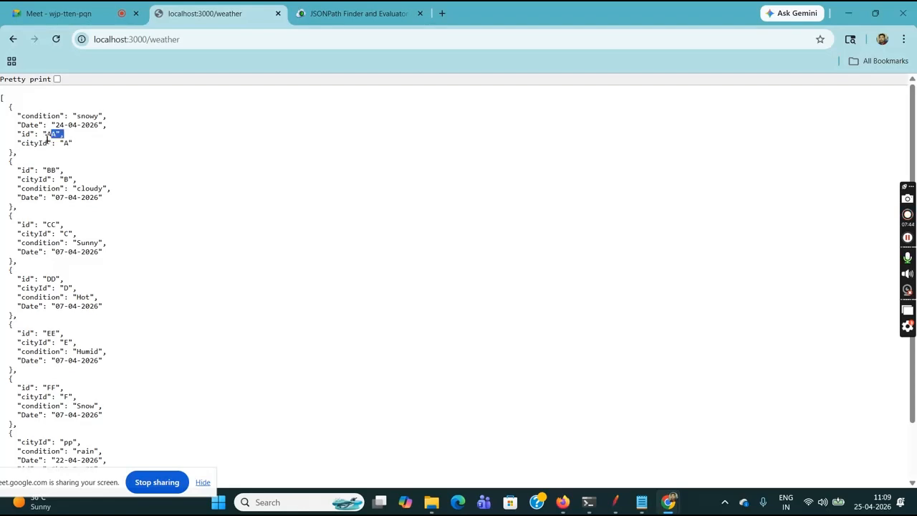
- Query localhost:3000/weather?cityId=A and examine the id in the returned weather record
left_click(198, 39)
left_click(215, 41)
type("?city")
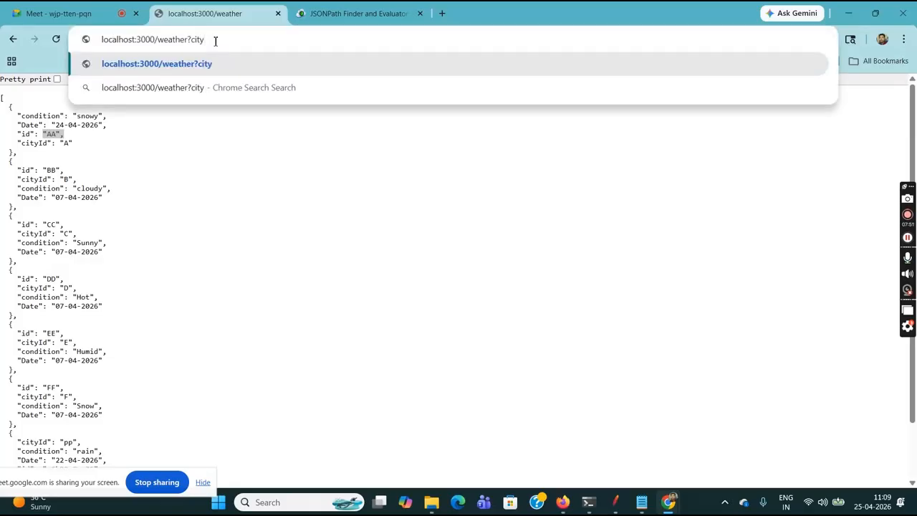
type("Id")
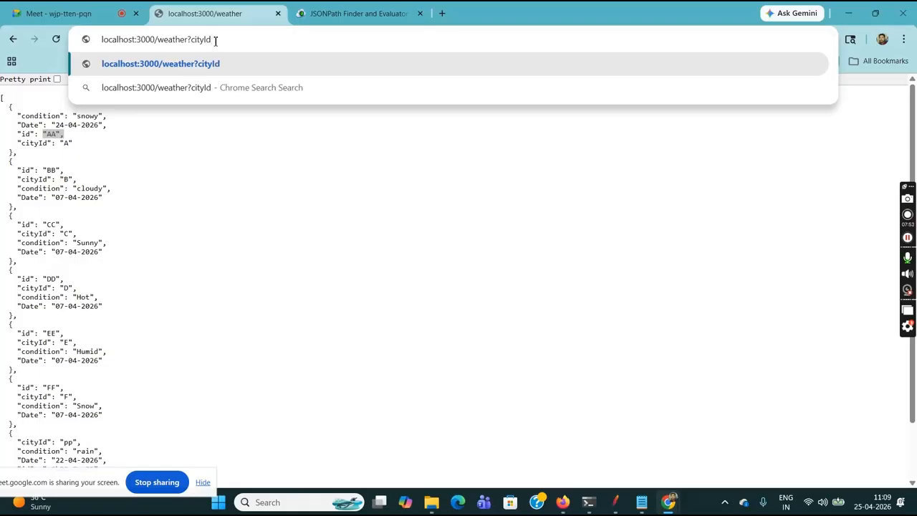
type("=A")
key("Return")
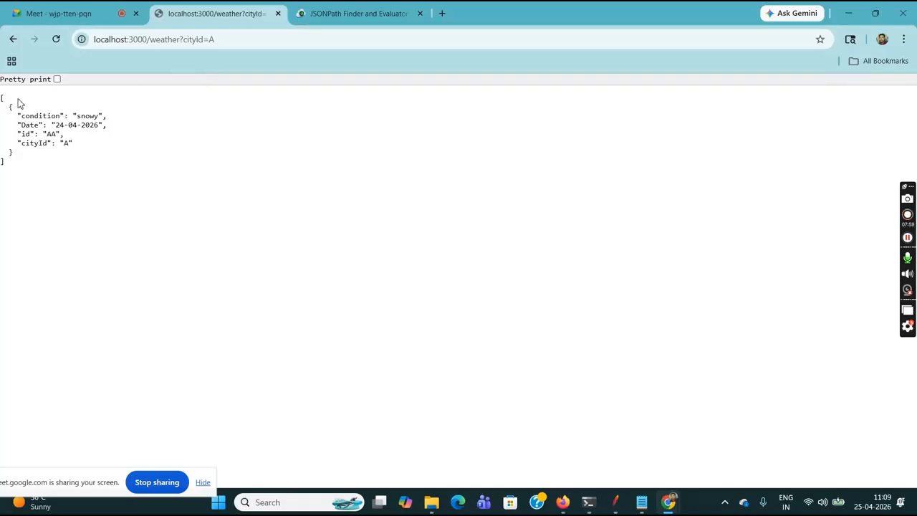
key("ctrl+a")
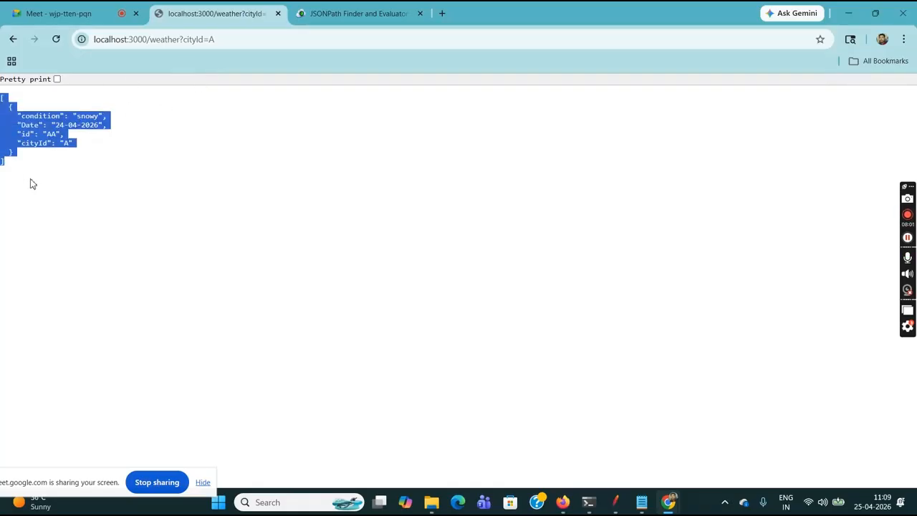
left_click(30, 184)
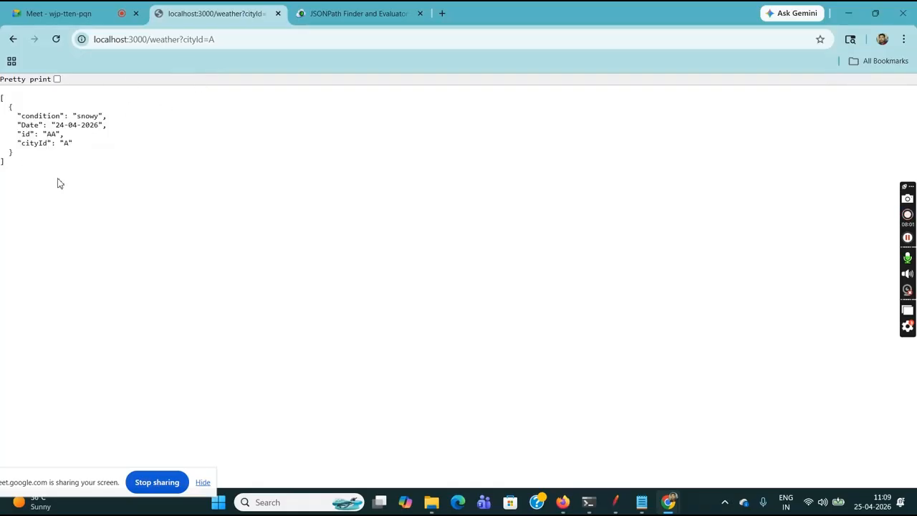
double_click(51, 134)
left_click(58, 134)
- Return to JMeter and add a second HTTP Request sampler to the Thread Group
mouse_move(614, 506)
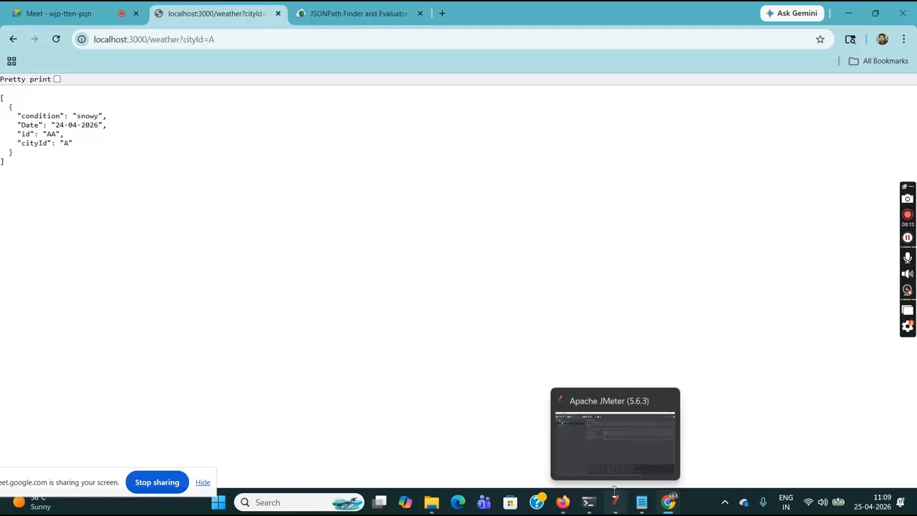
left_click(612, 464)
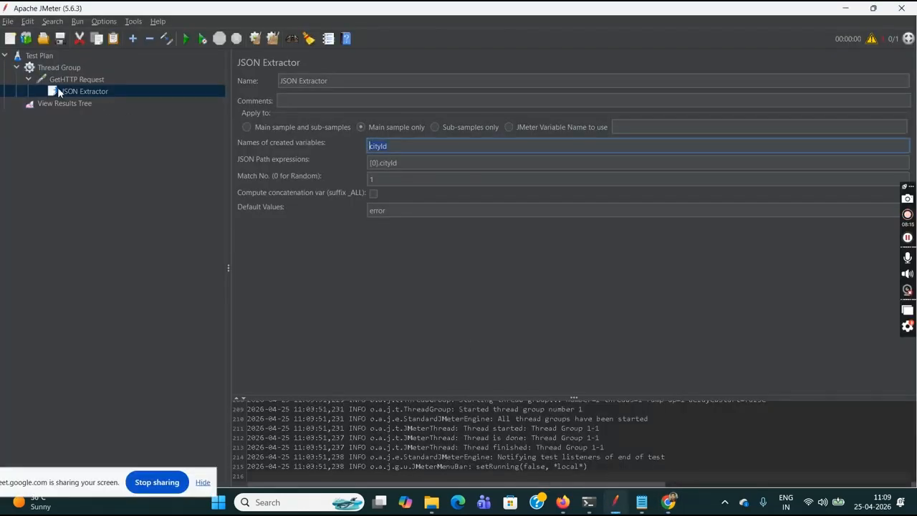
left_click(51, 69)
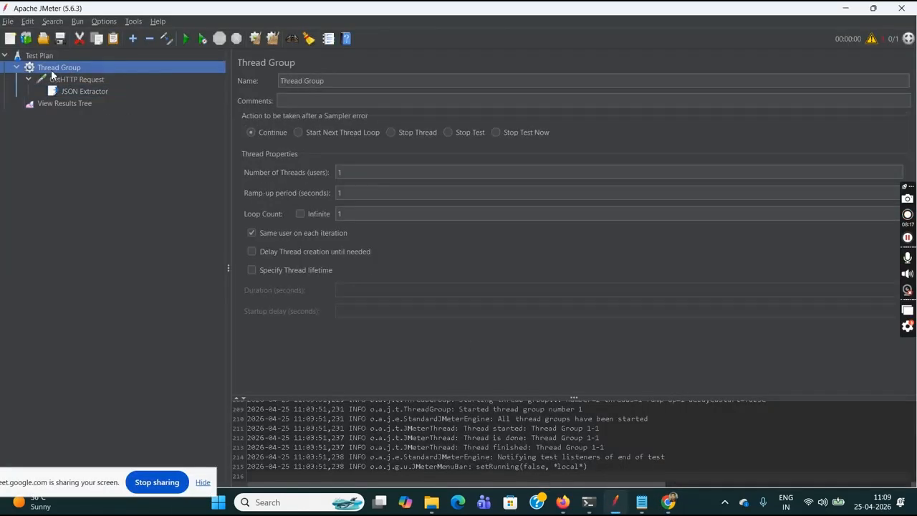
right_click(51, 69)
mouse_move(178, 72)
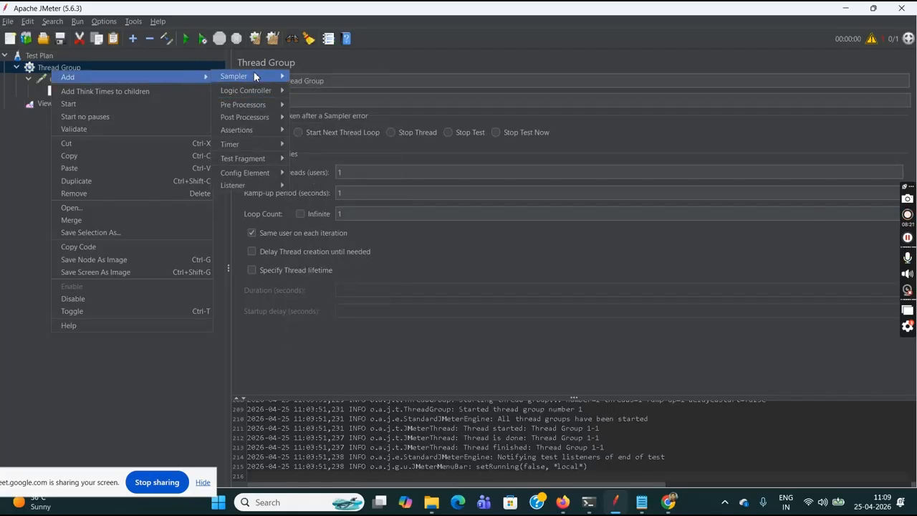
mouse_move(244, 76)
left_click(325, 88)
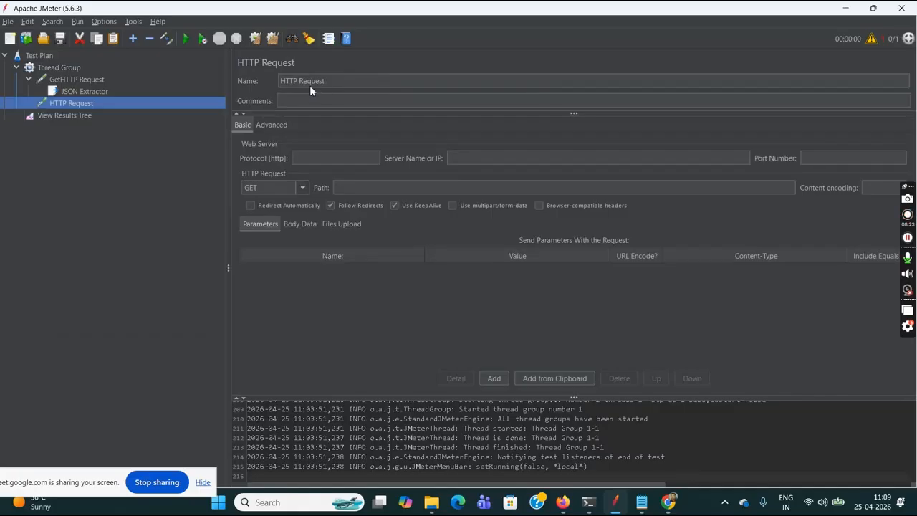
left_click(291, 84)
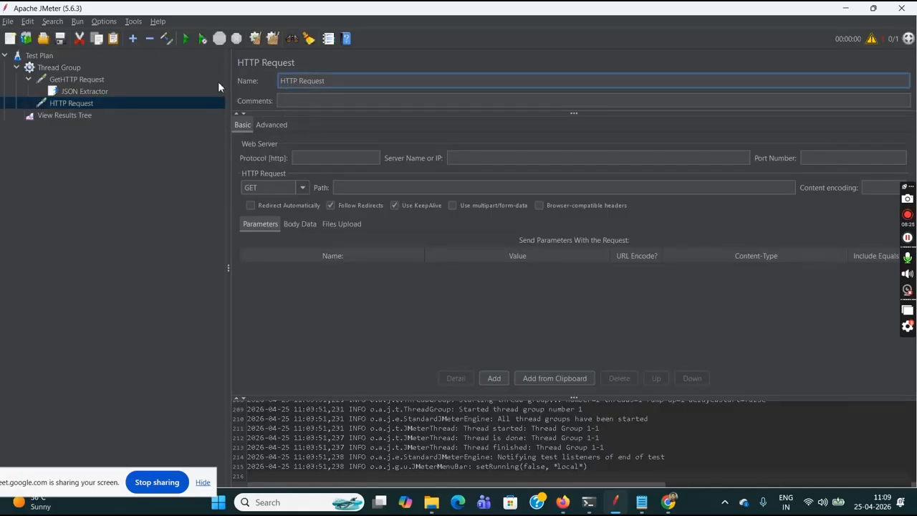
- Rename the GetHTTP Request sampler as GetCityIDHTTP Request
left_click(90, 81)
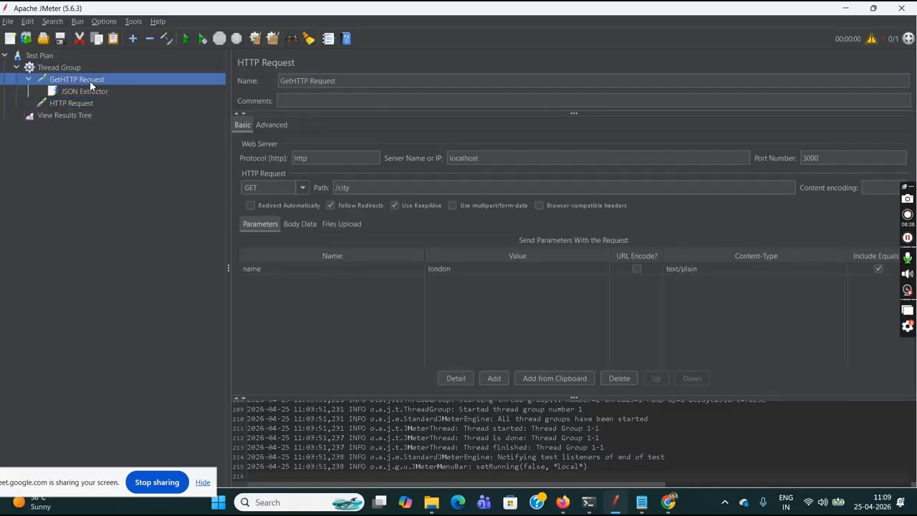
left_click(295, 82)
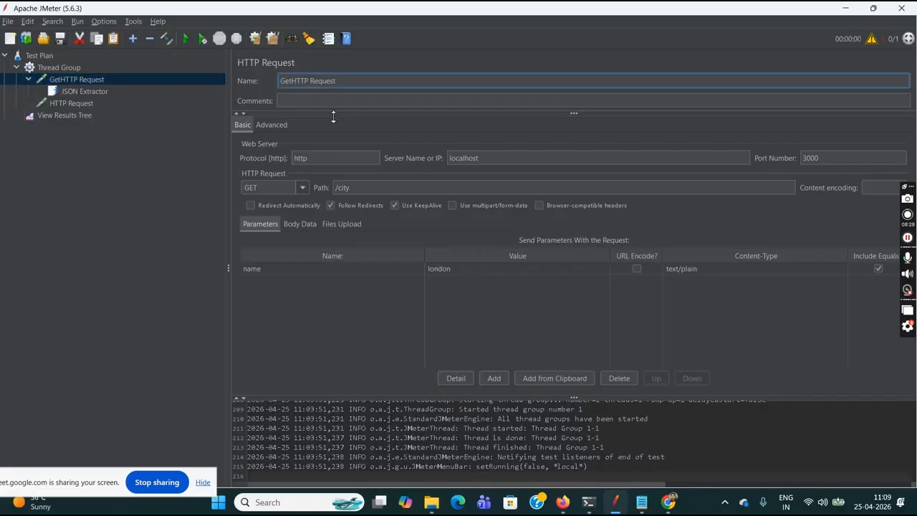
type("CityI D")
- Rename the new HTTP Request sampler as GetWeatherHTTP Request
left_click(78, 107)
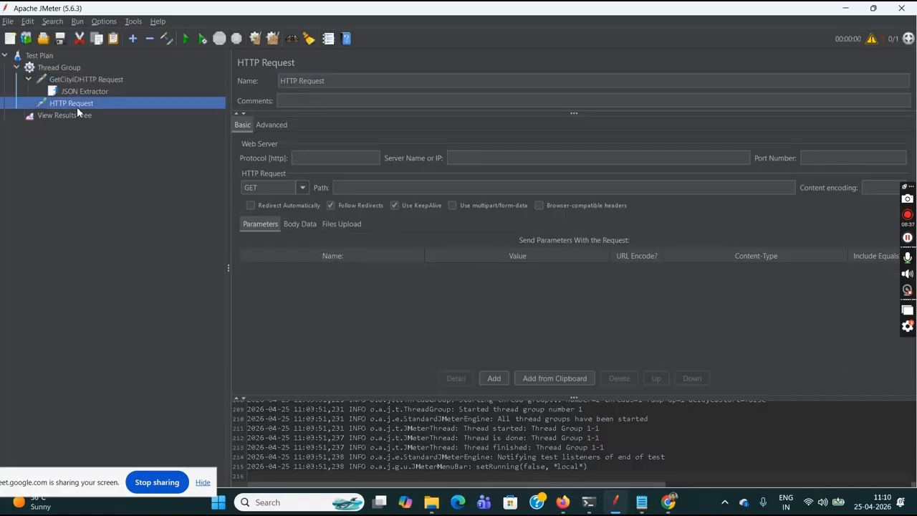
left_click(301, 81)
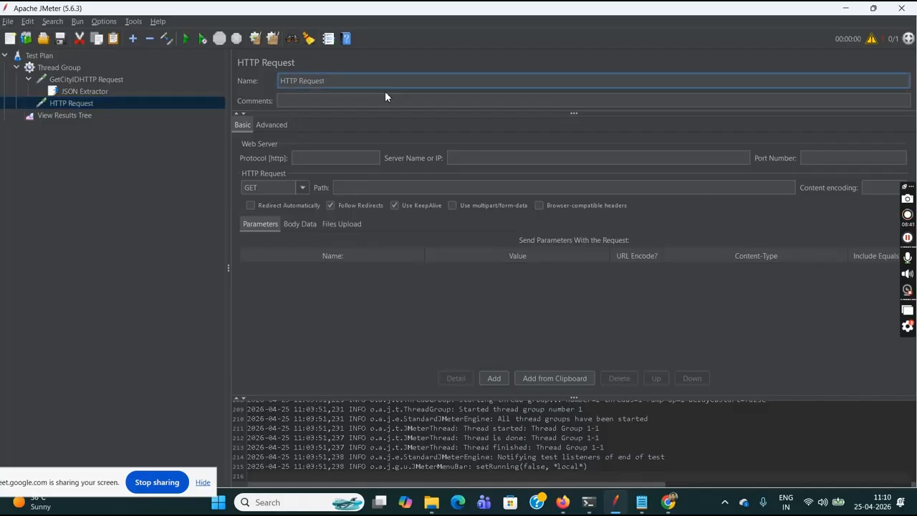
type("GetWeather")
- Configure the weather request with protocol http, server localhost, port 3000 and path /weather
left_click(352, 162)
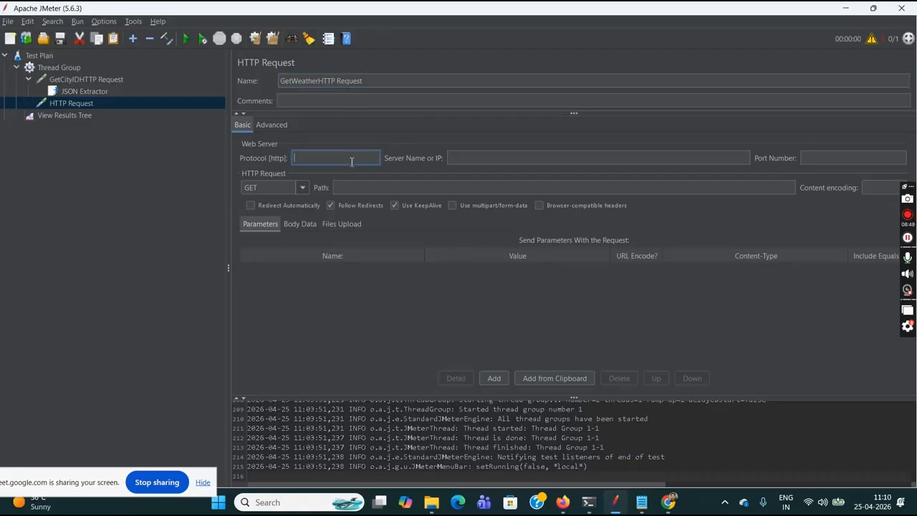
type("http")
left_click(498, 159)
type("lo")
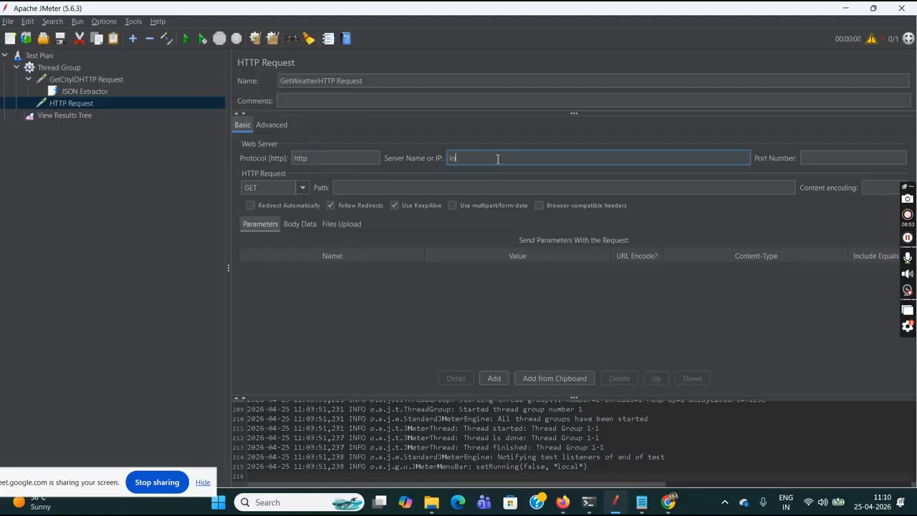
type("calhost")
left_click(816, 157)
type("3000")
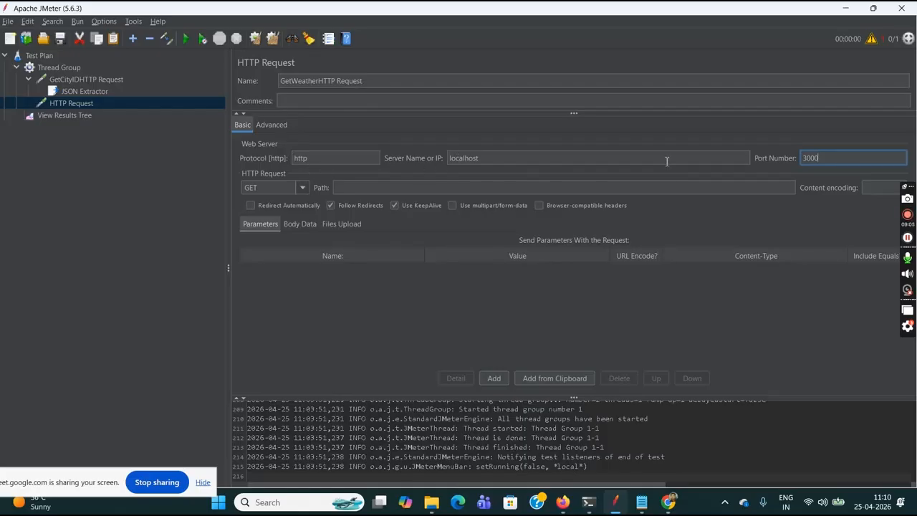
left_click(484, 189)
type("/weather")
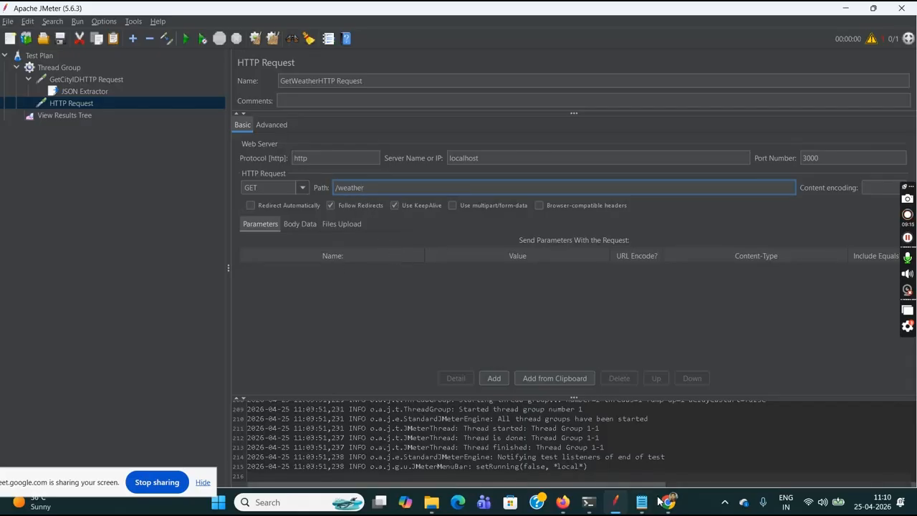
- Switch to Chrome and check the query parameter's name and value in the weather URL
mouse_move(668, 501)
left_click(630, 456)
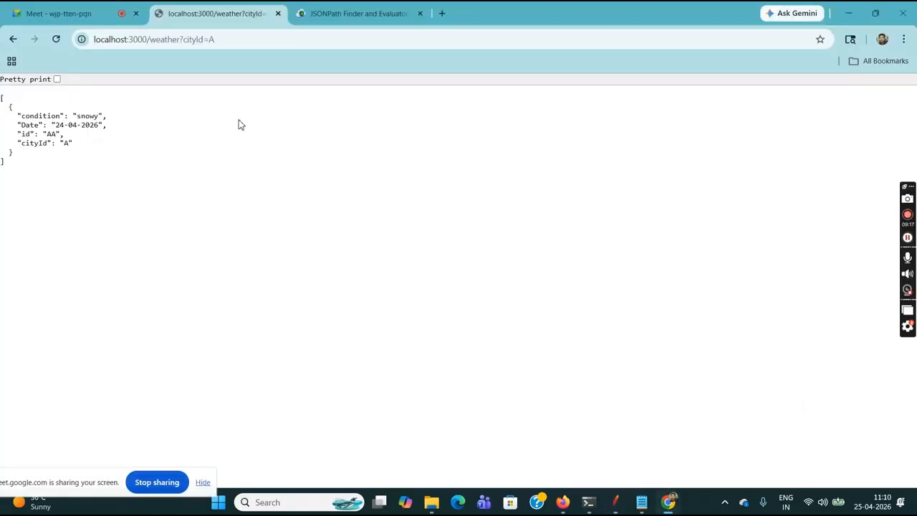
left_click_drag(184, 40, 203, 40)
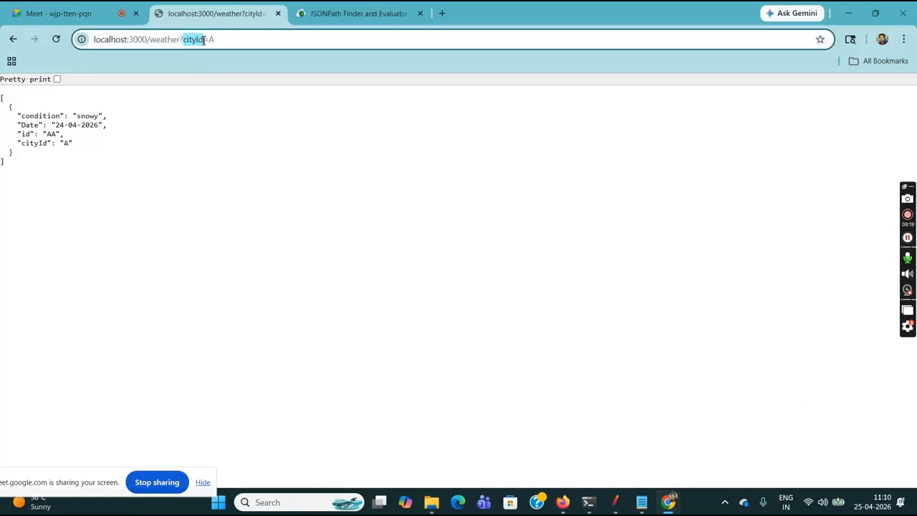
left_click(210, 41)
double_click(212, 39)
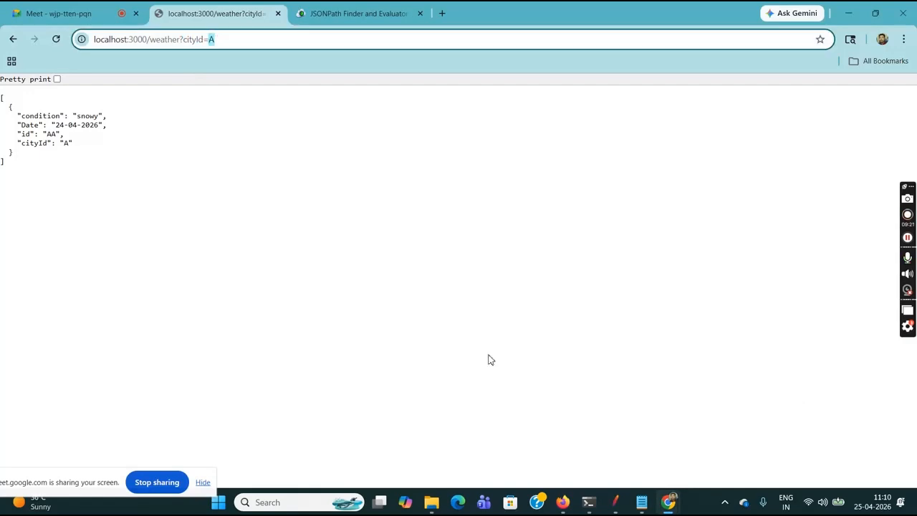
- Switch to JMeter and add a query parameter named cityId to the weather request
left_click(609, 460)
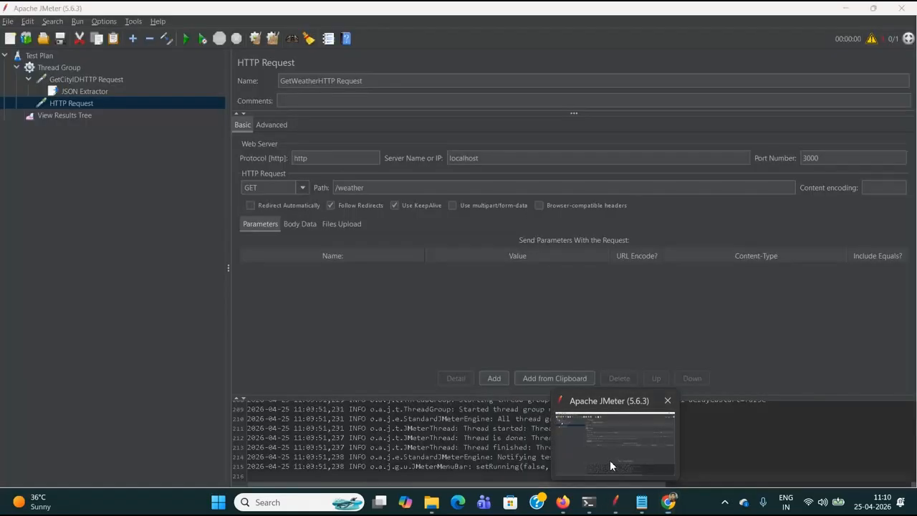
left_click(493, 378)
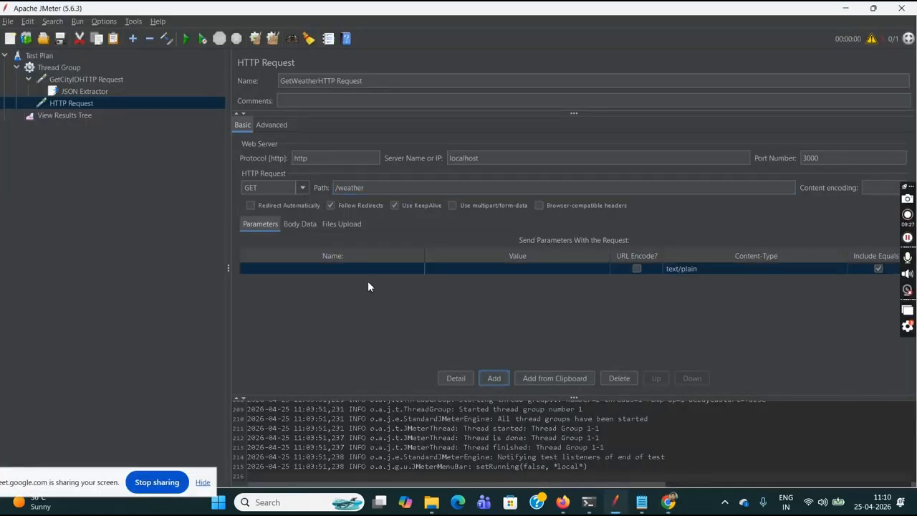
type("cityId")
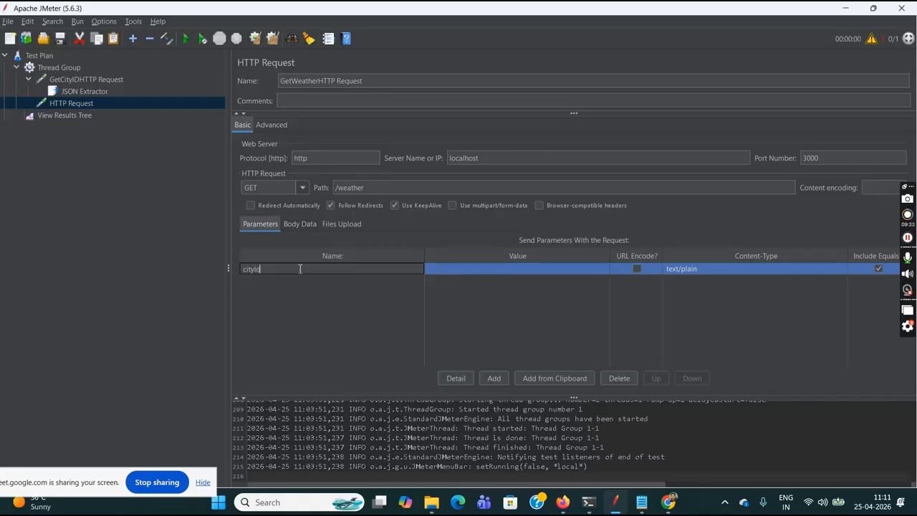
- Check the variable name in the JSON Extractor and set the weather request's cityId parameter value to ${cityId}
left_click(96, 93)
left_click_drag(396, 146, 368, 146)
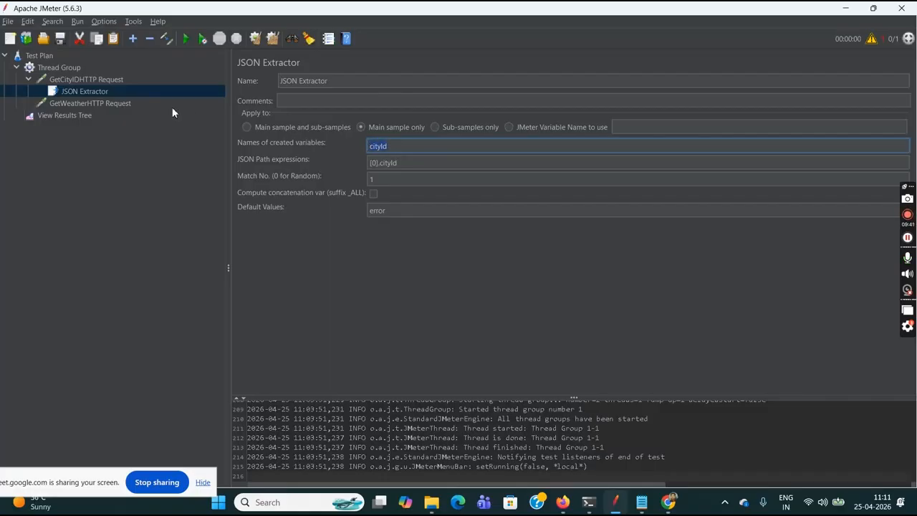
left_click(106, 104)
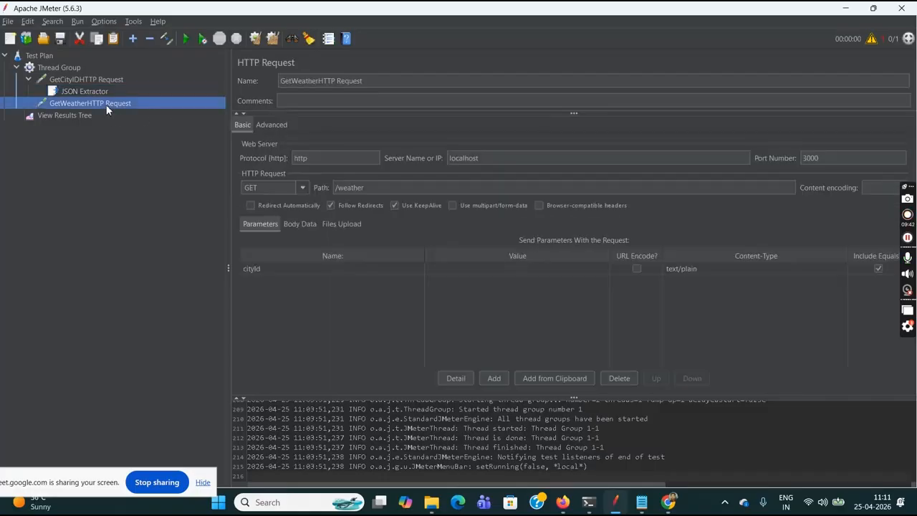
double_click(467, 270)
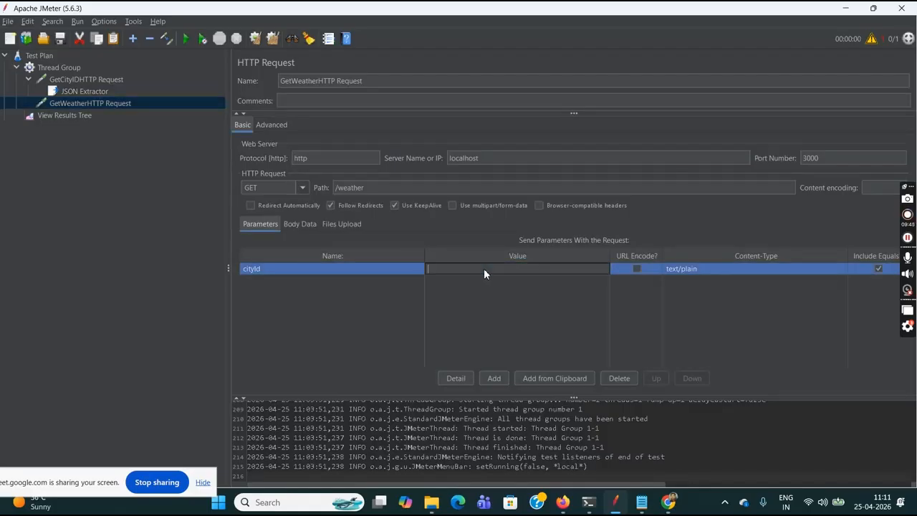
type("${cityId")
- Compare the JSON Extractor's created variable name with the value referenced in the weather request's parameter
left_click(108, 91)
left_click_drag(398, 146, 365, 148)
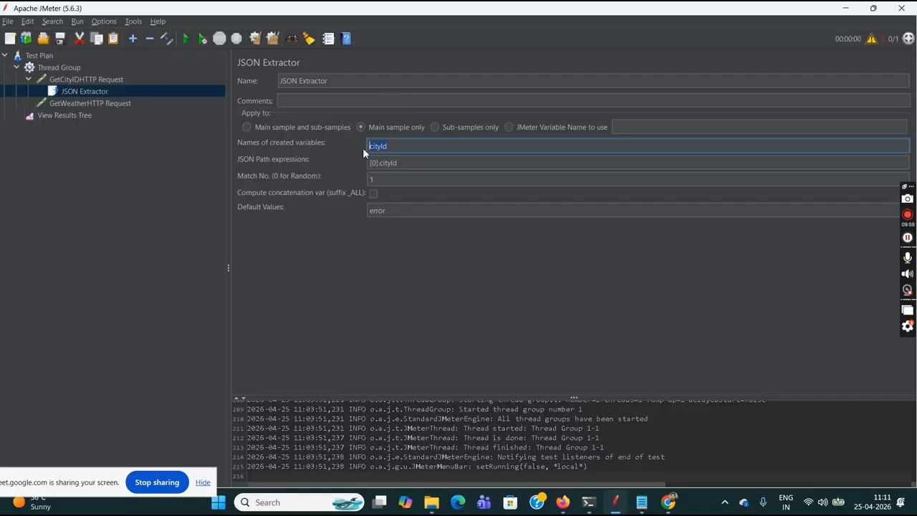
left_click(92, 105)
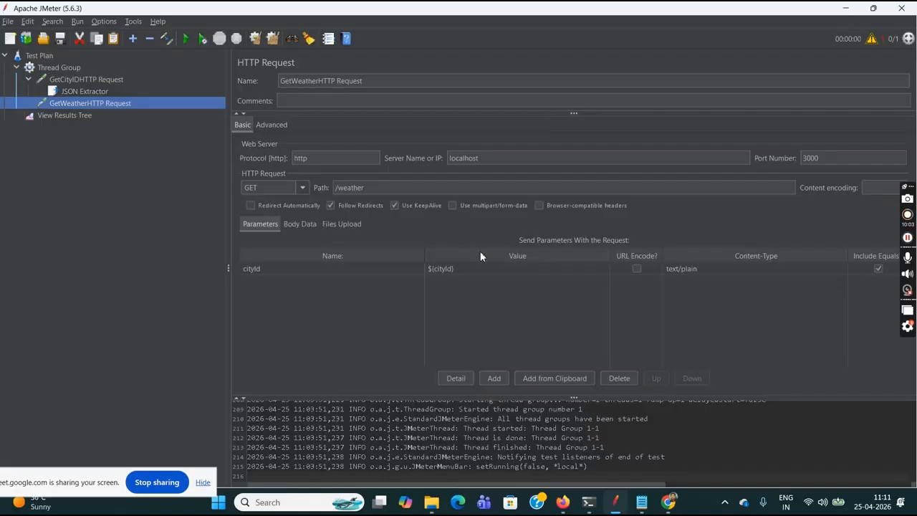
double_click(508, 268)
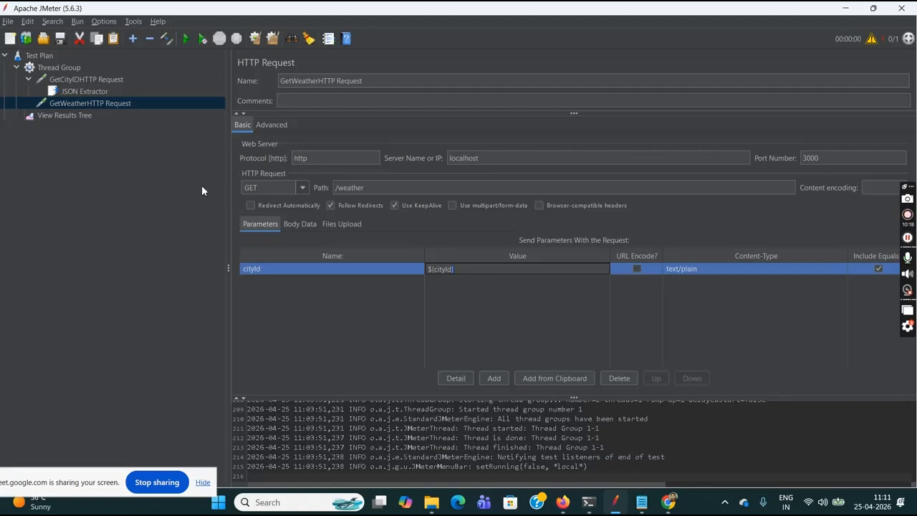
- Clear the previous results in View Results Tree and set its display format to Text
left_click(69, 117)
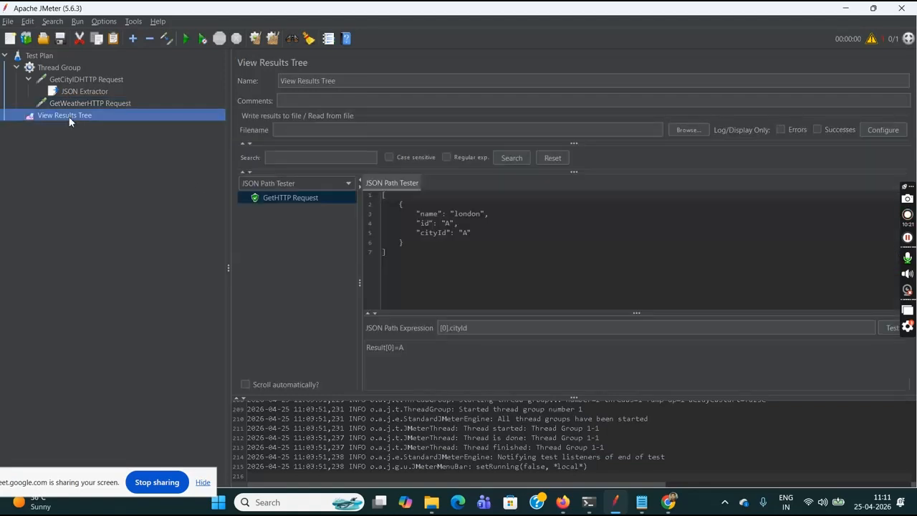
left_click(255, 38)
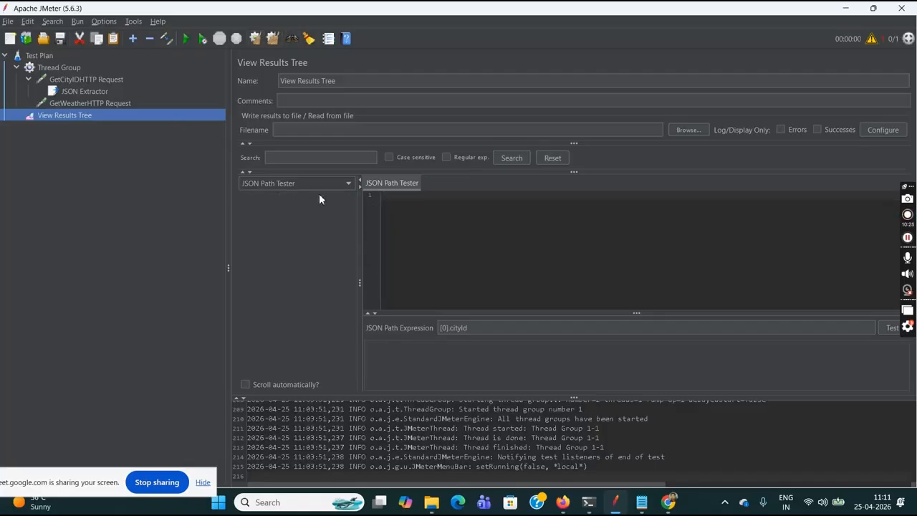
left_click(341, 184)
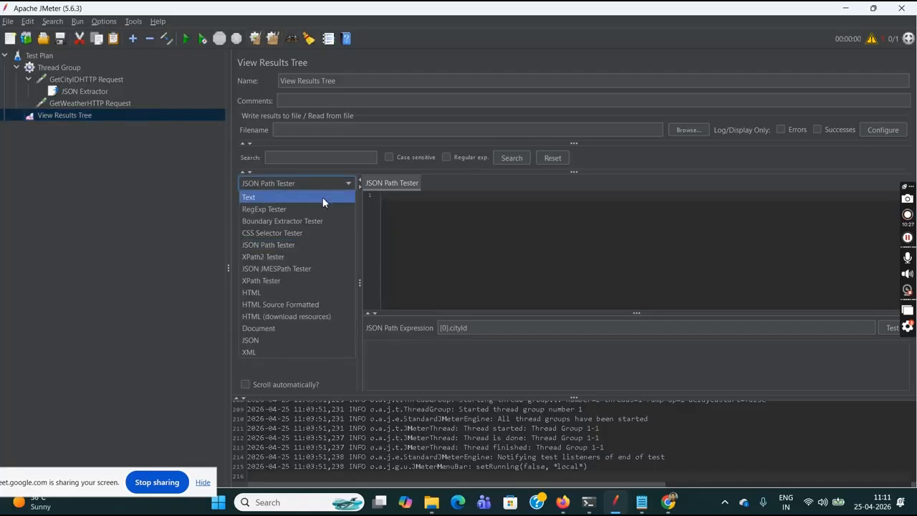
left_click(322, 197)
- Run the whole test plan without saving it first
left_click(44, 58)
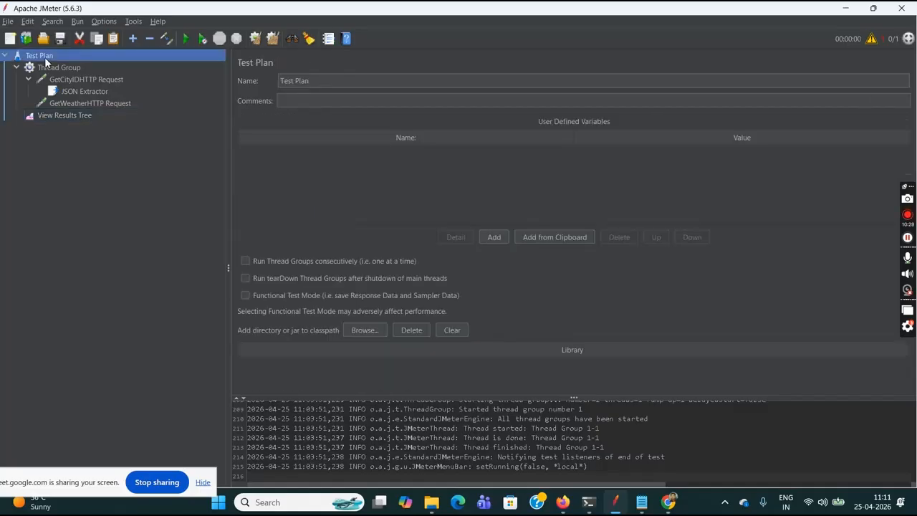
left_click(189, 38)
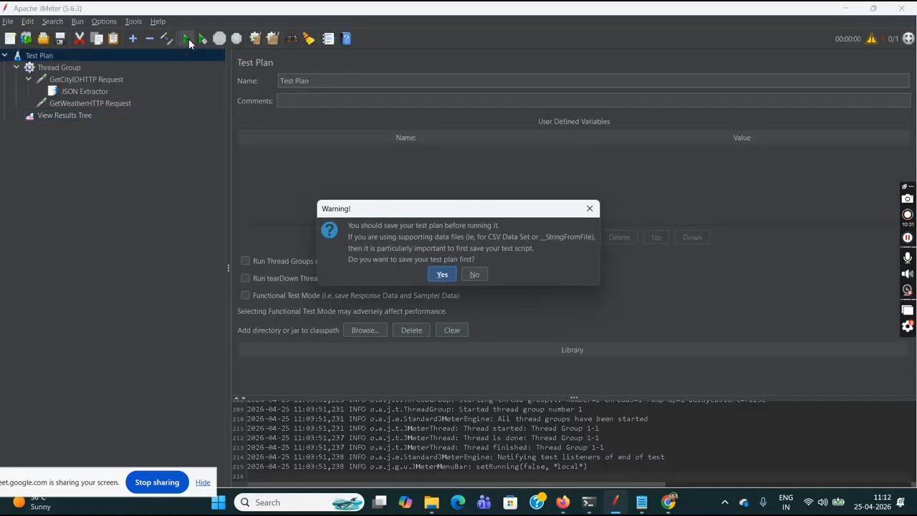
left_click(478, 274)
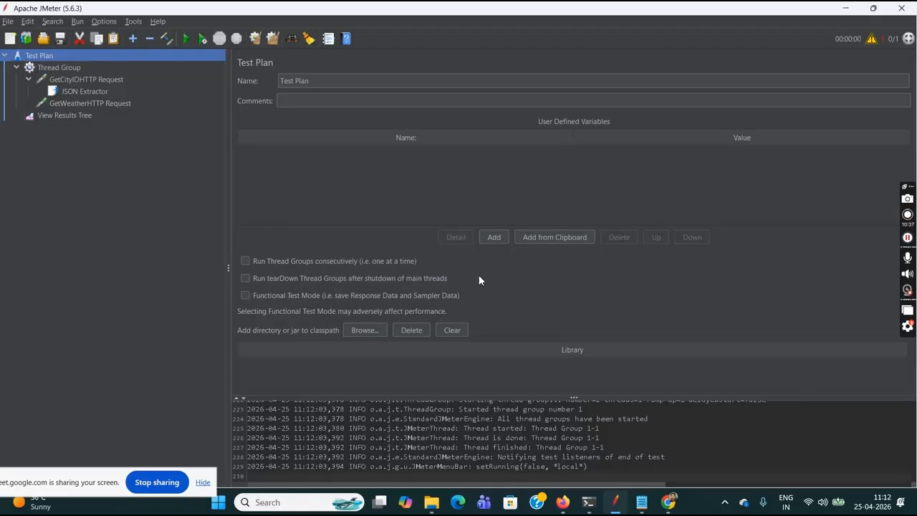
- Examine the GetCityIDHTTP Request result's request URL and the cityId in its response body
left_click(82, 117)
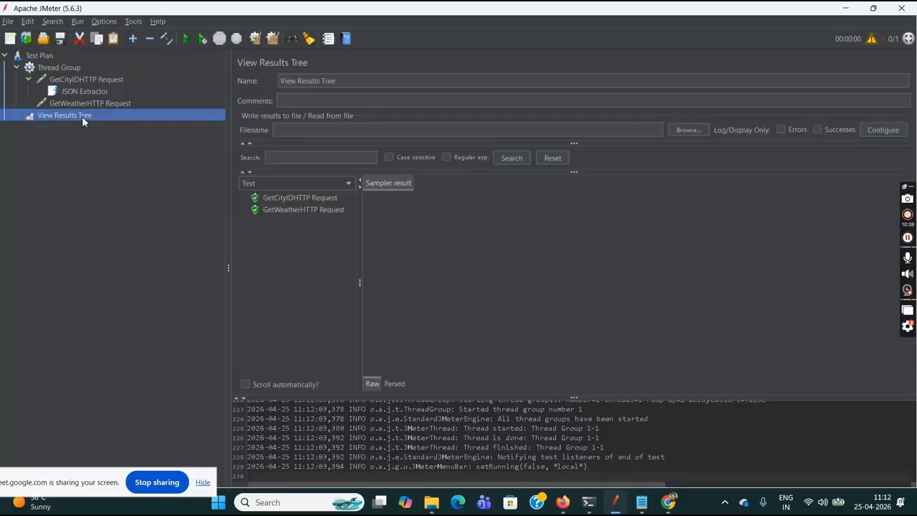
left_click(291, 198)
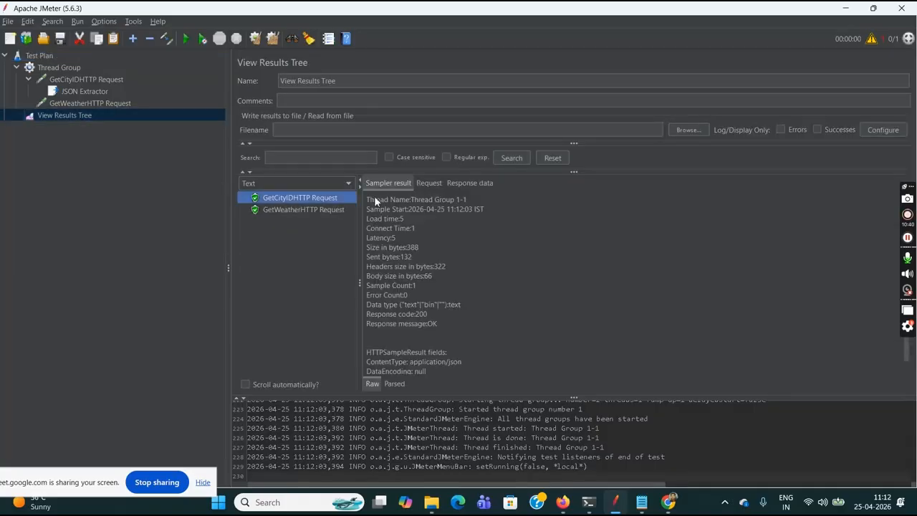
left_click(429, 184)
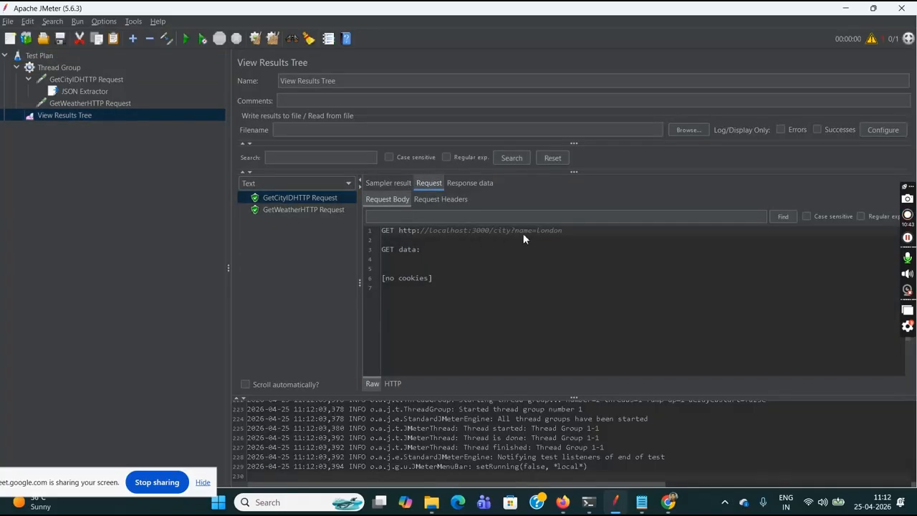
left_click_drag(563, 230, 401, 237)
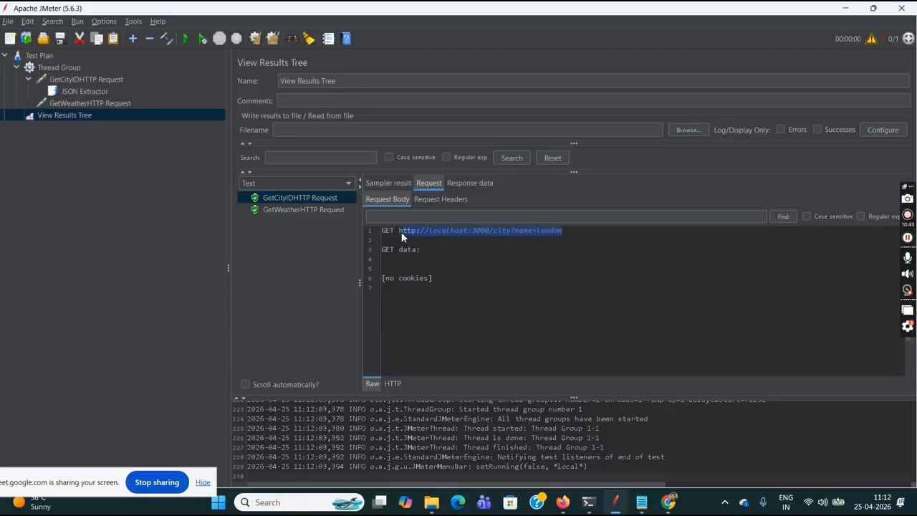
left_click(478, 184)
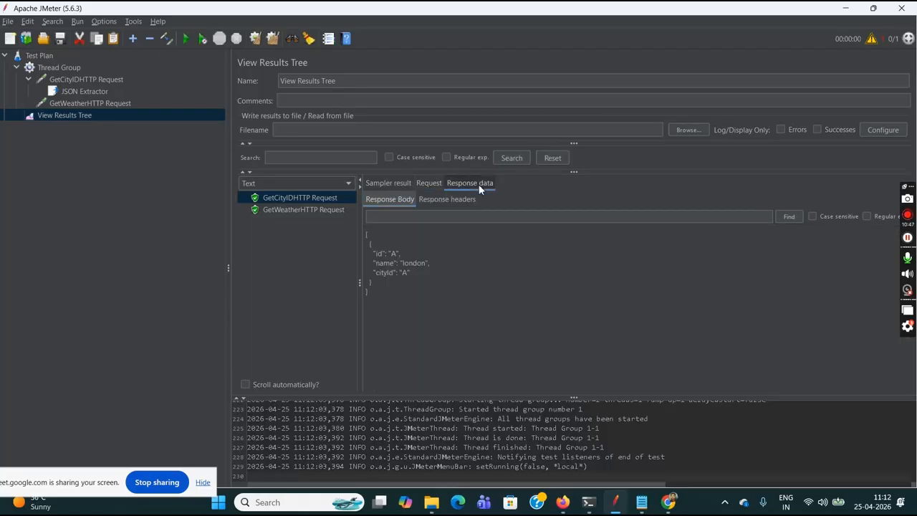
left_click_drag(366, 234, 389, 277)
left_click(398, 284)
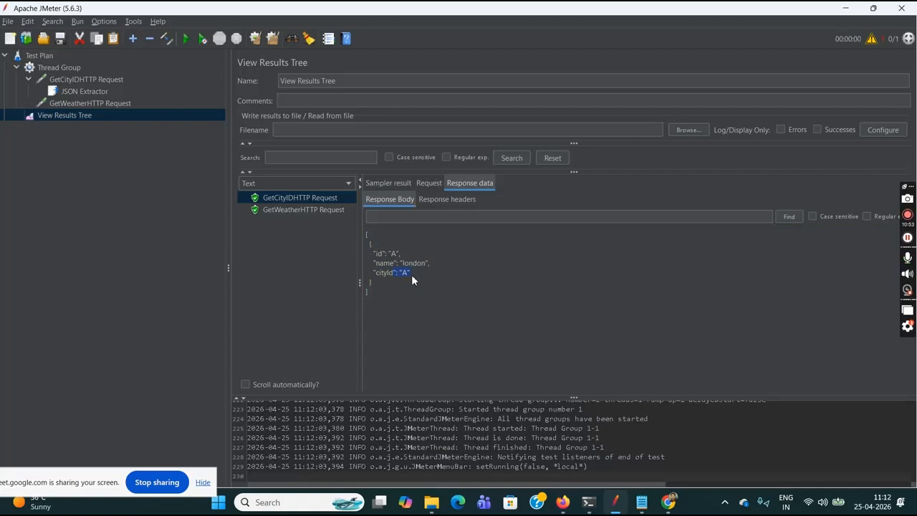
- Examine the GetWeatherHTTP Request result's cityId query parameter and its response body
left_click(317, 209)
left_click(429, 183)
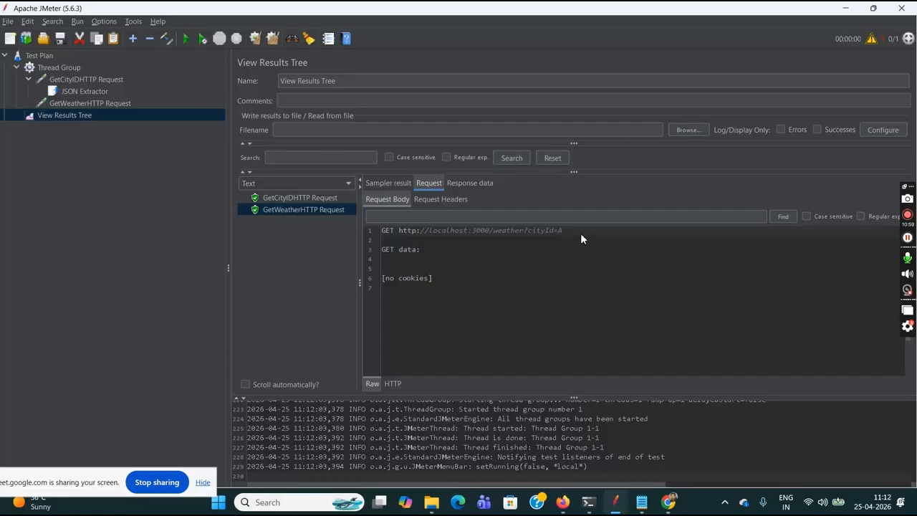
left_click_drag(581, 232, 556, 231)
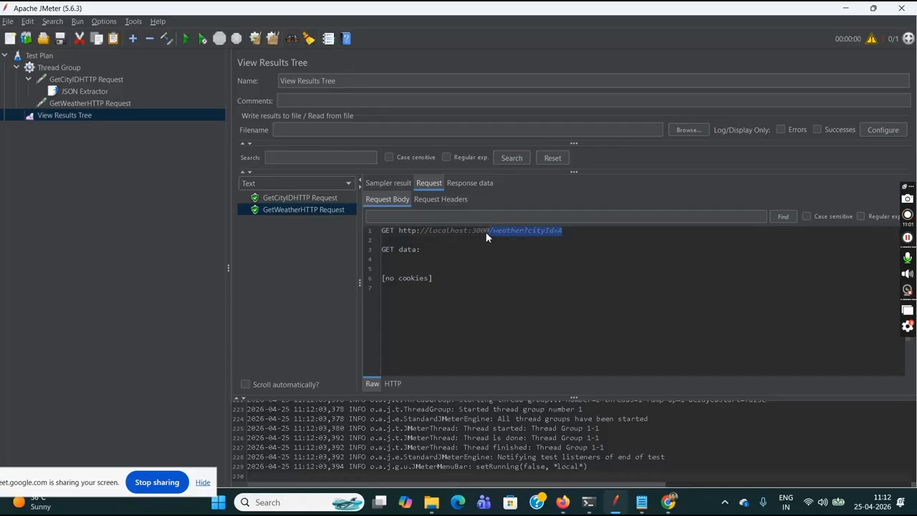
left_click(447, 231)
left_click_drag(527, 230, 565, 231)
left_click(569, 230)
left_click(471, 185)
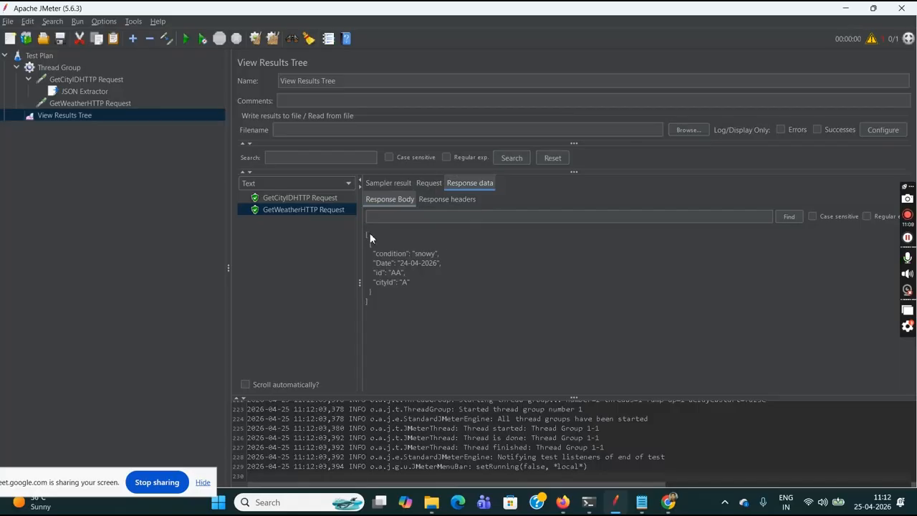
left_click_drag(367, 232, 386, 287)
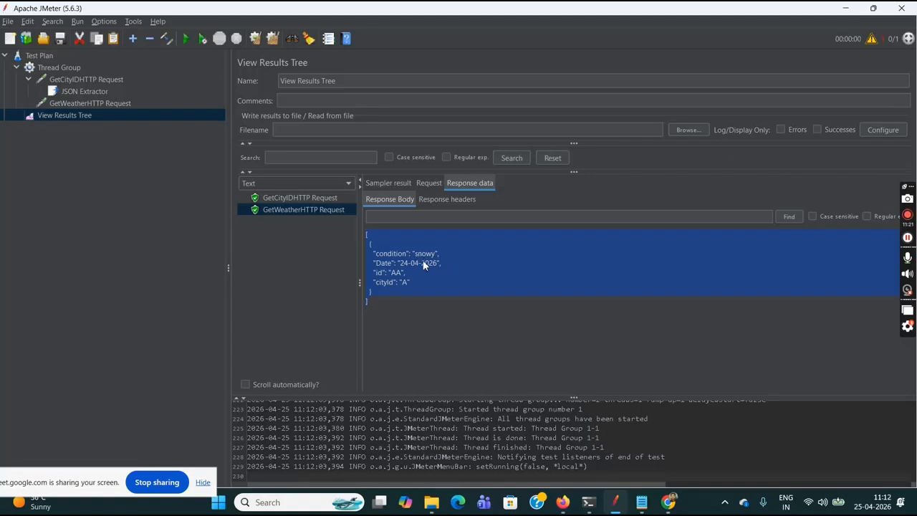
- Add a JSON Assertion under the GetWeatherHTTP Request sampler
left_click(113, 105)
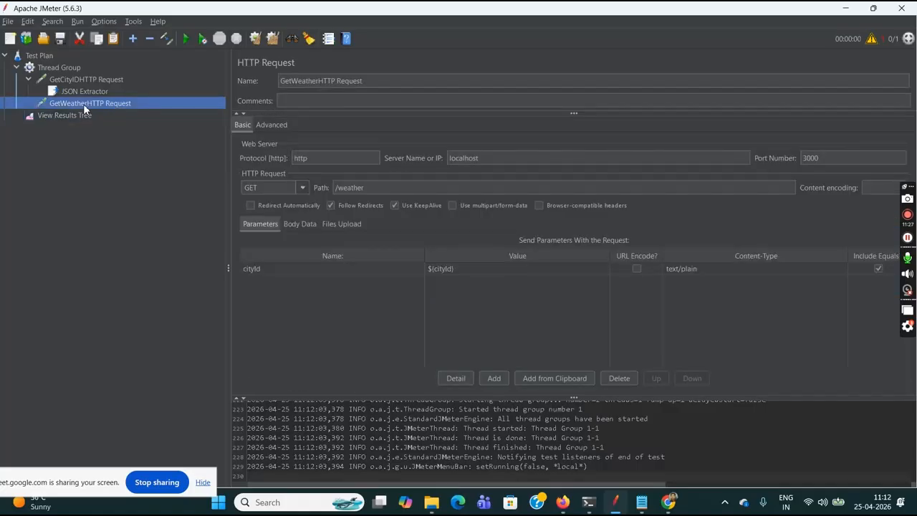
right_click(83, 104)
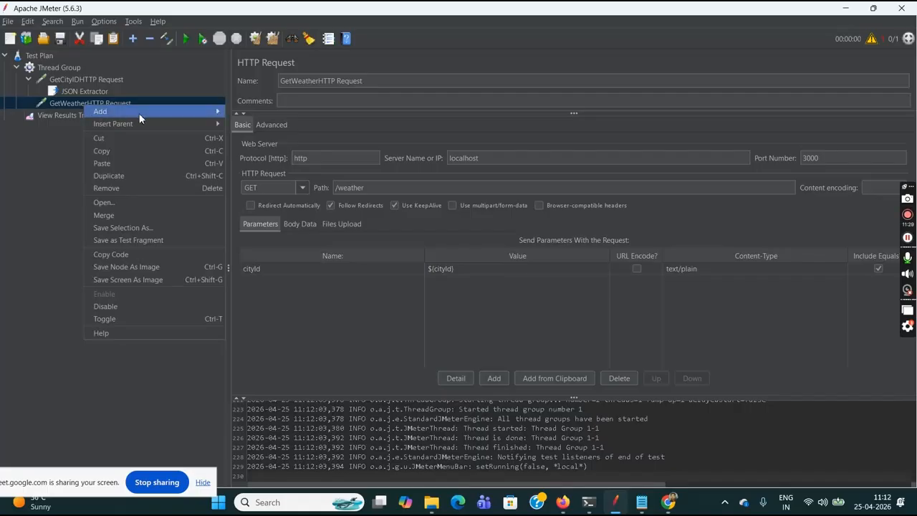
mouse_move(211, 112)
mouse_move(253, 111)
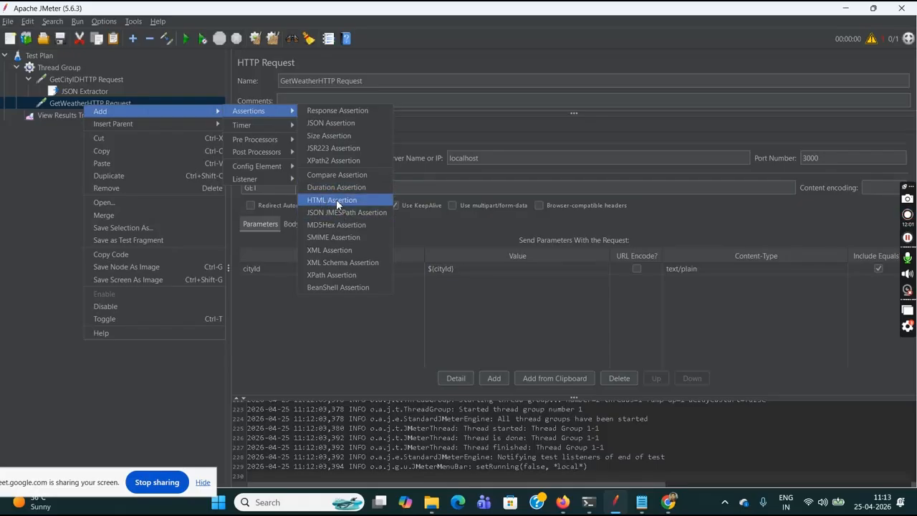
left_click(337, 126)
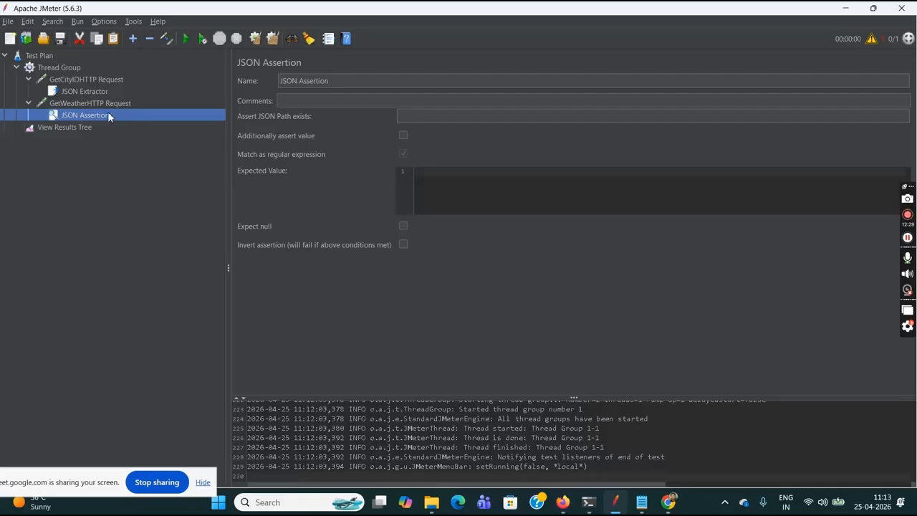
- Copy the entire response body of the GetWeatherHTTP Request from View Results Tree
left_click(66, 127)
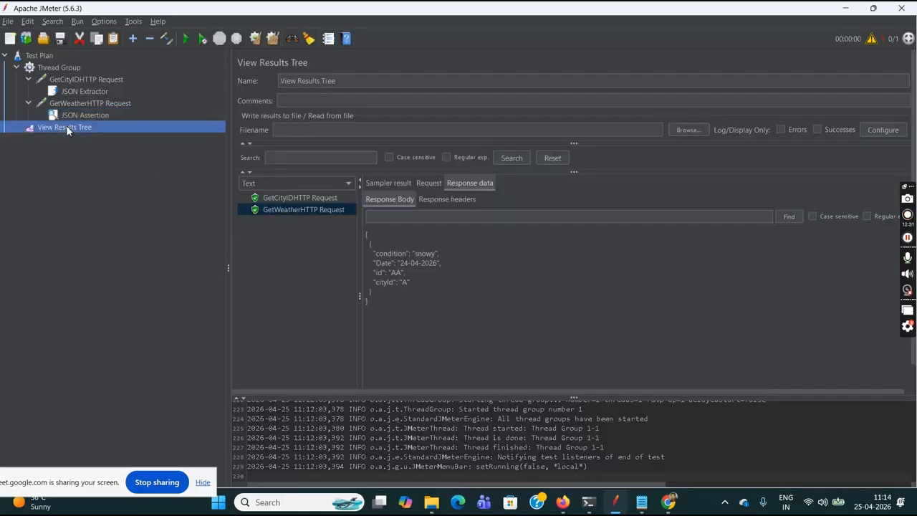
left_click(366, 238)
key("ctrl+a")
key("ctrl+c")
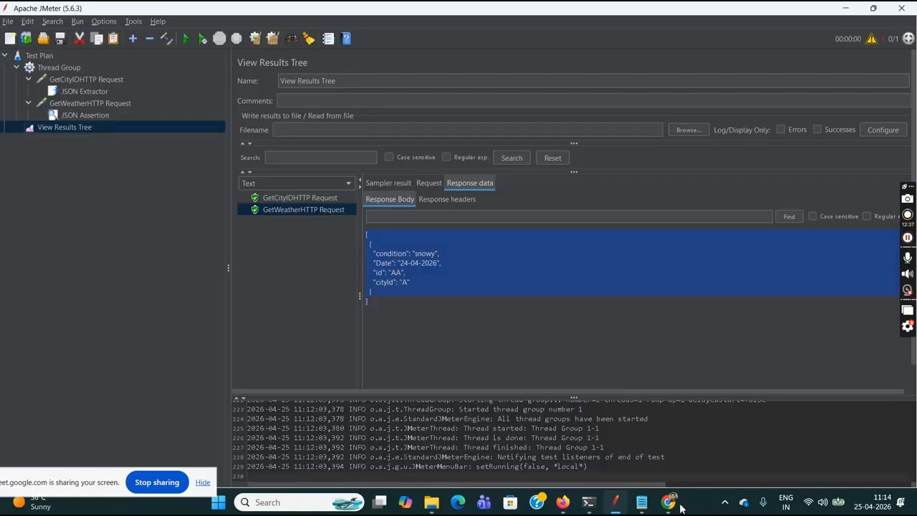
- Switch to Chrome, replace the JSON in the JSONPath Finder with the weather response and copy the path of the condition field
mouse_move(673, 505)
left_click(630, 447)
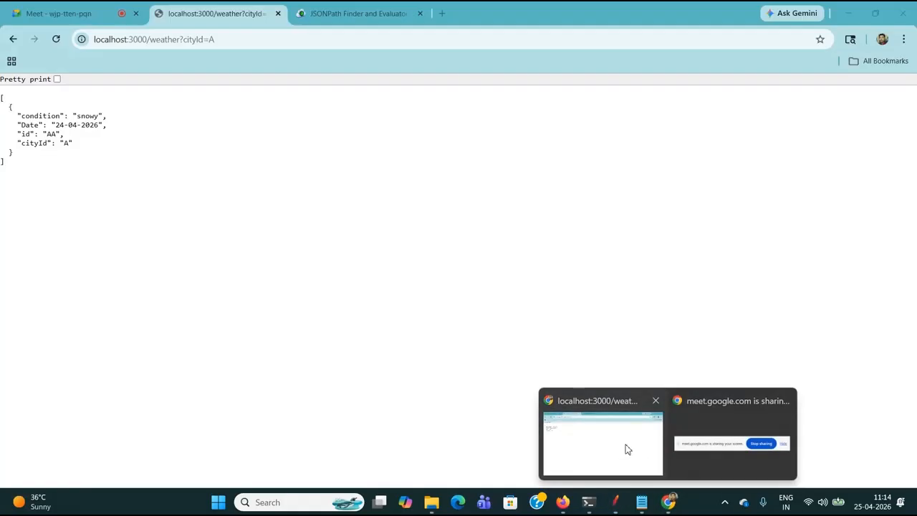
left_click(347, 17)
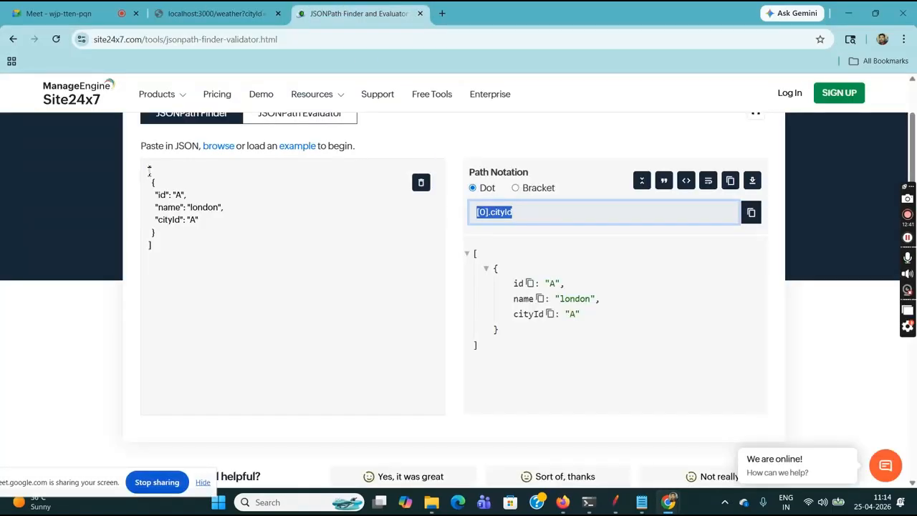
left_click_drag(149, 169, 192, 255)
key("BackSpace")
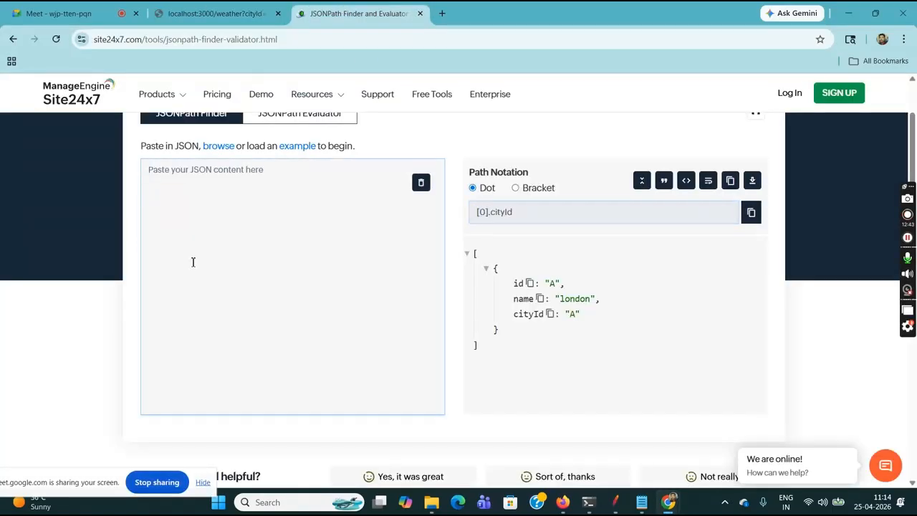
key("ctrl+v")
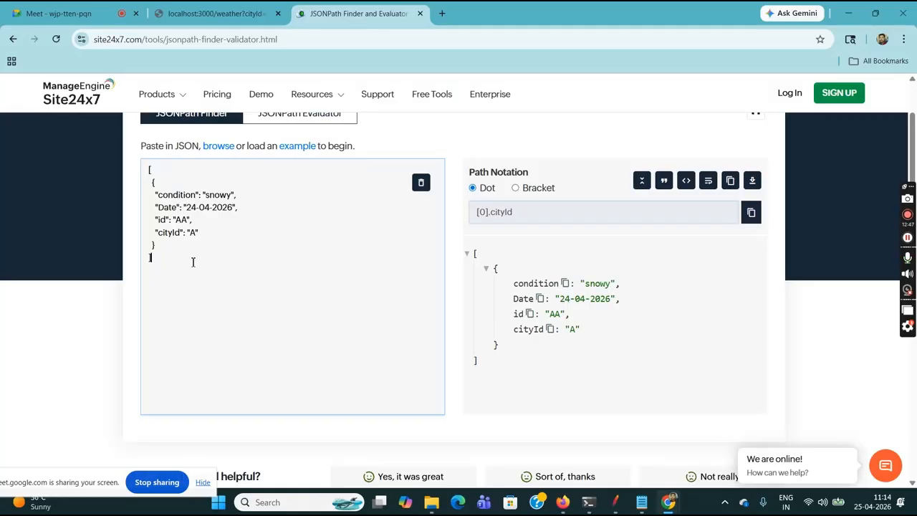
left_click(566, 284)
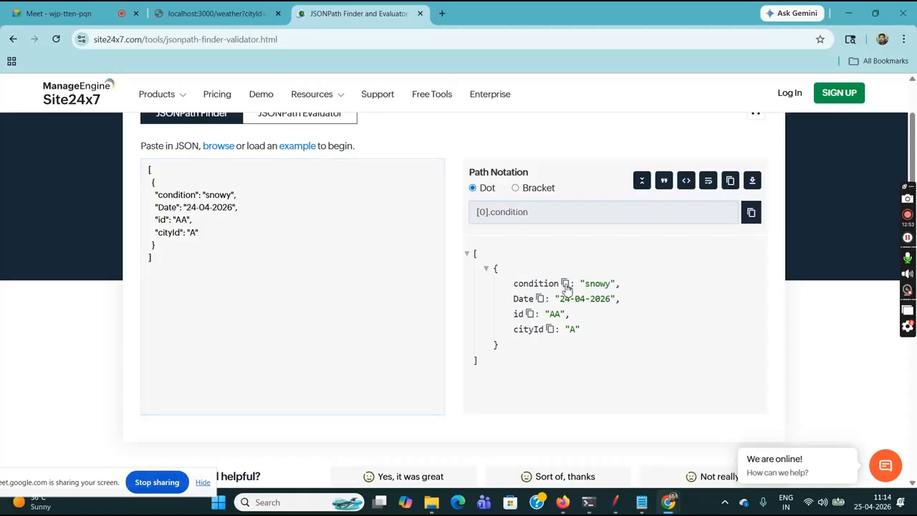
- Copy the path [0].condition from the JSONPath Finder, switch to JMeter and enter it as the JSON Assertion's path to assert
left_click(543, 212)
left_click_drag(543, 211, 472, 213)
key("ctrl+c")
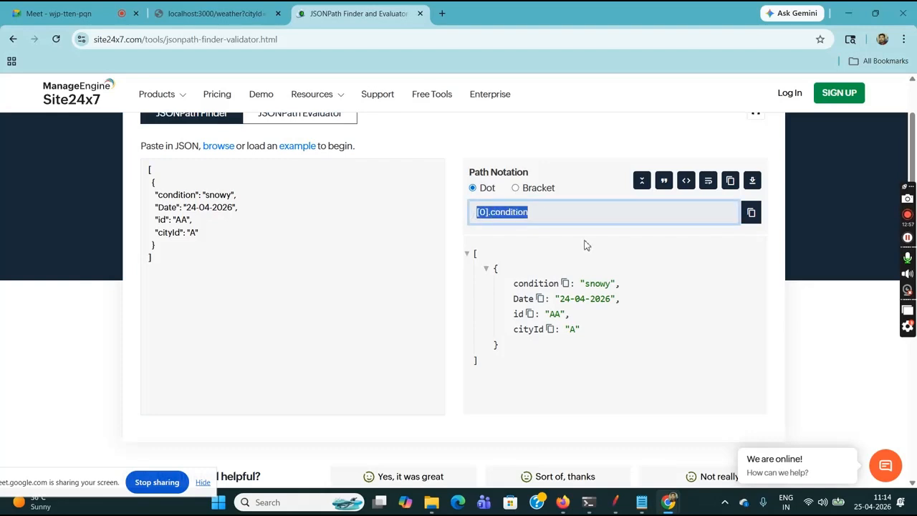
left_click(614, 501)
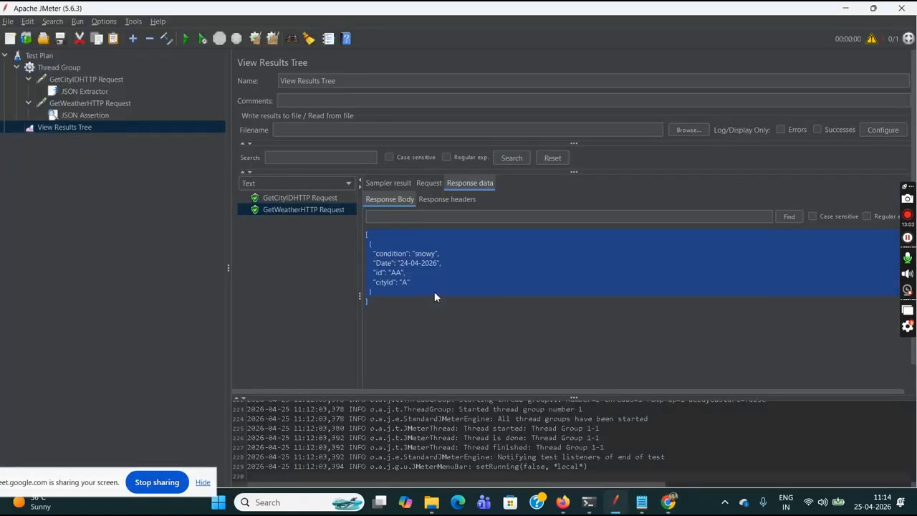
left_click(103, 117)
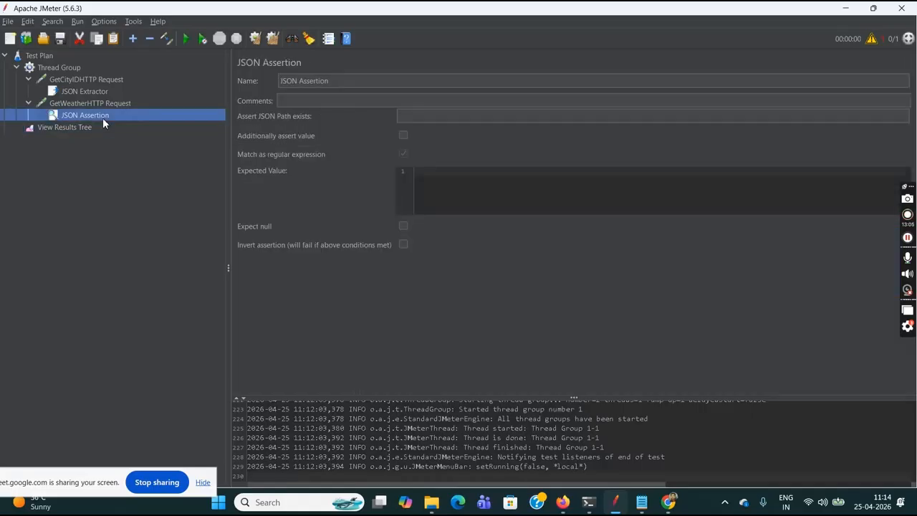
left_click(426, 121)
key("ctrl+v")
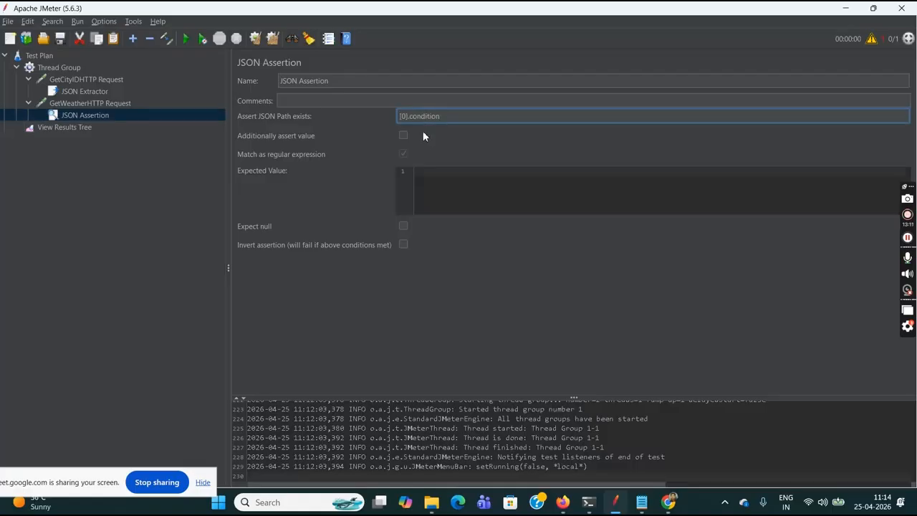
- Enable additional value assertion in the JSON Assertion and set the expected value to snowy, copied from the JSONPath Finder in Chrome
left_click(403, 135)
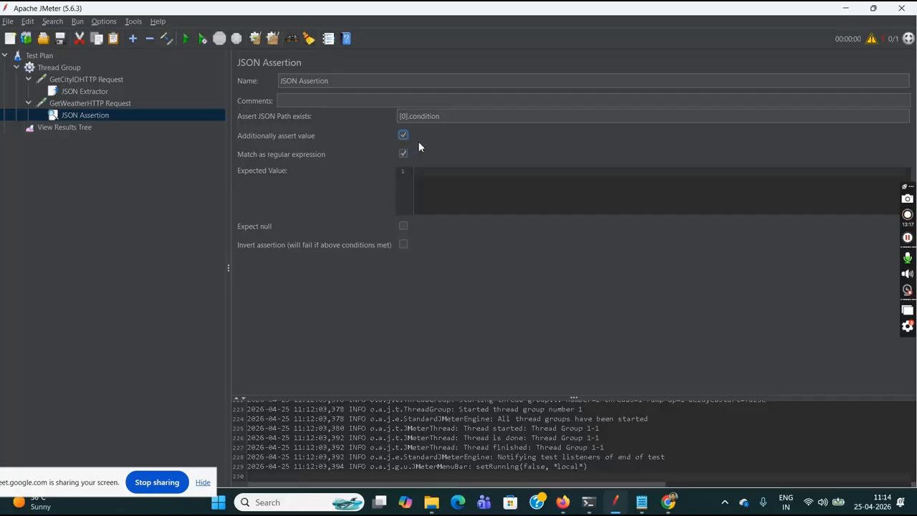
left_click(444, 182)
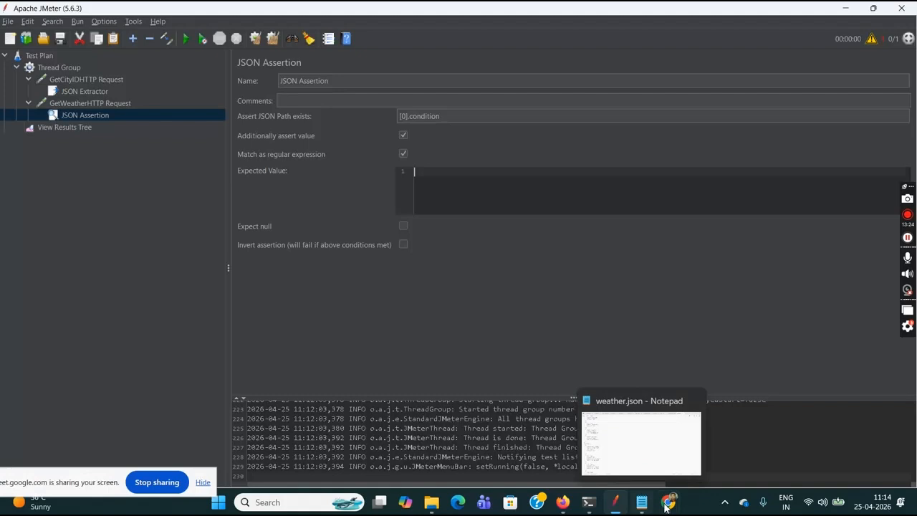
mouse_move(666, 506)
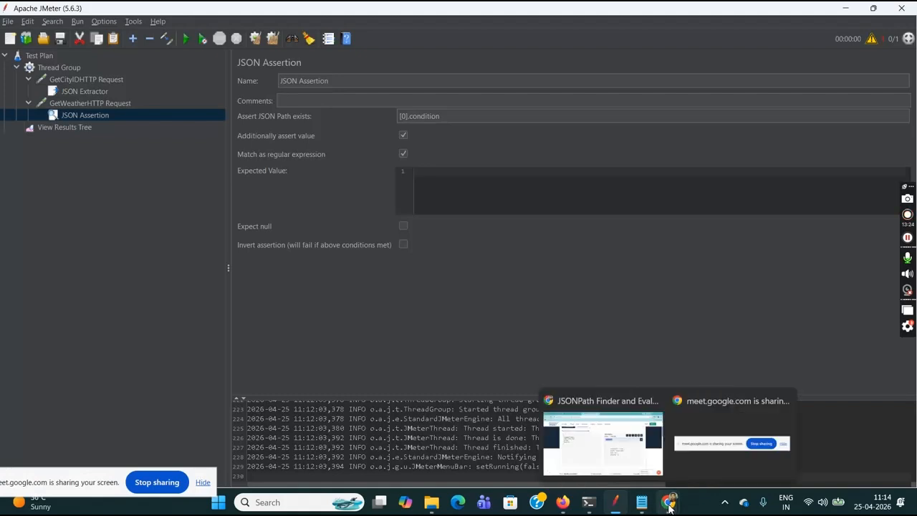
left_click(608, 446)
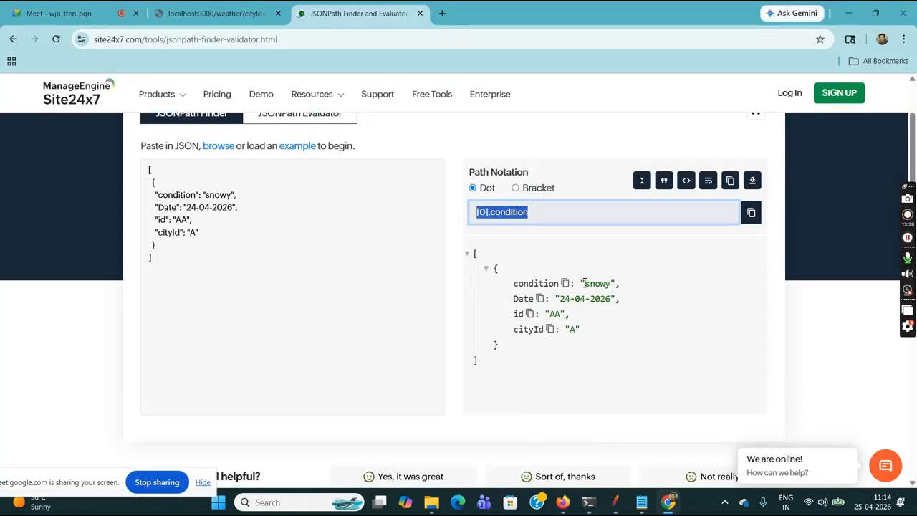
left_click_drag(585, 283, 612, 285)
key("ctrl+c")
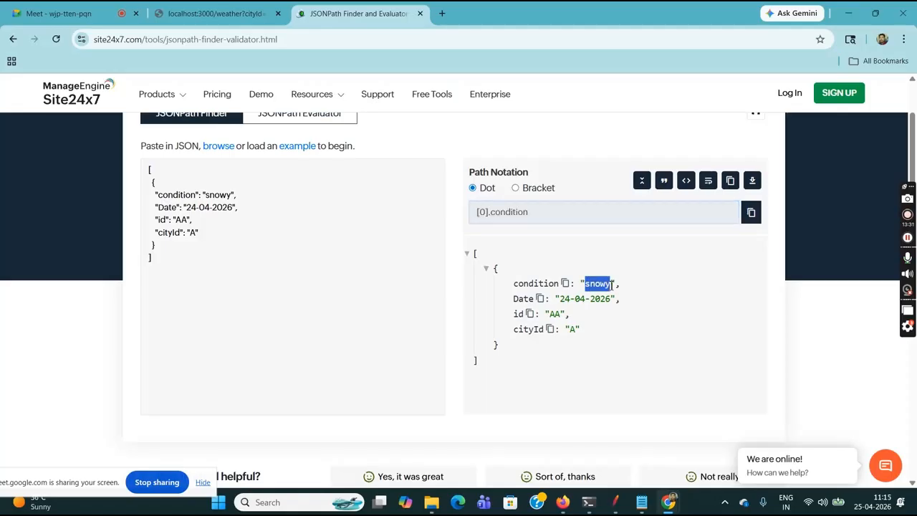
mouse_move(615, 501)
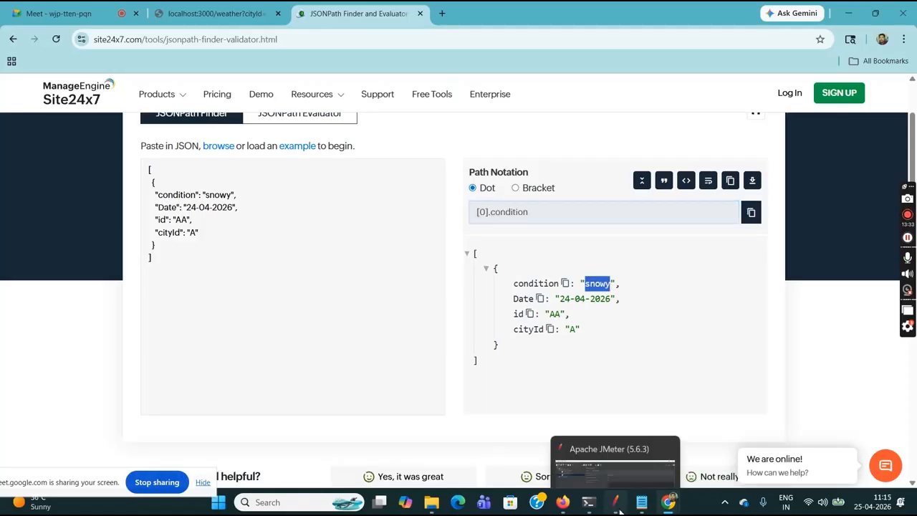
left_click(605, 448)
key("ctrl+v")
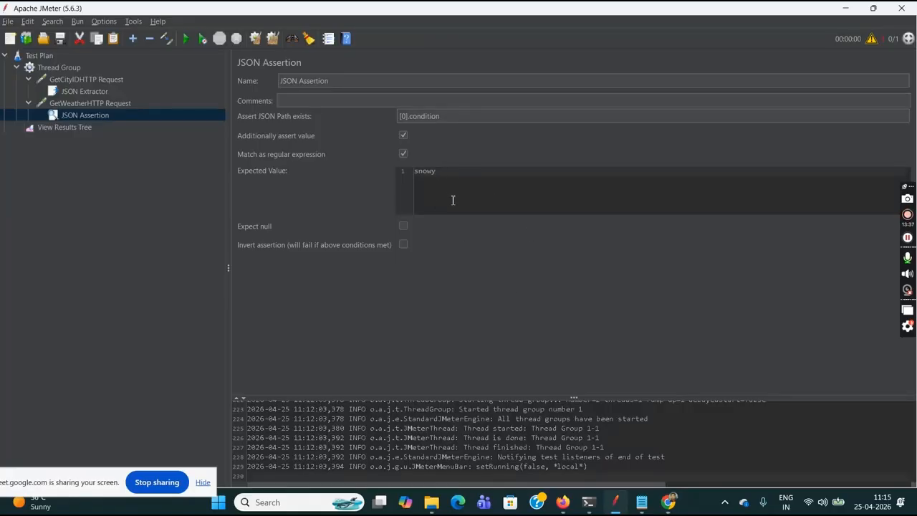
- Clear the previous results in View Results Tree and run the test plan without saving it
left_click(71, 128)
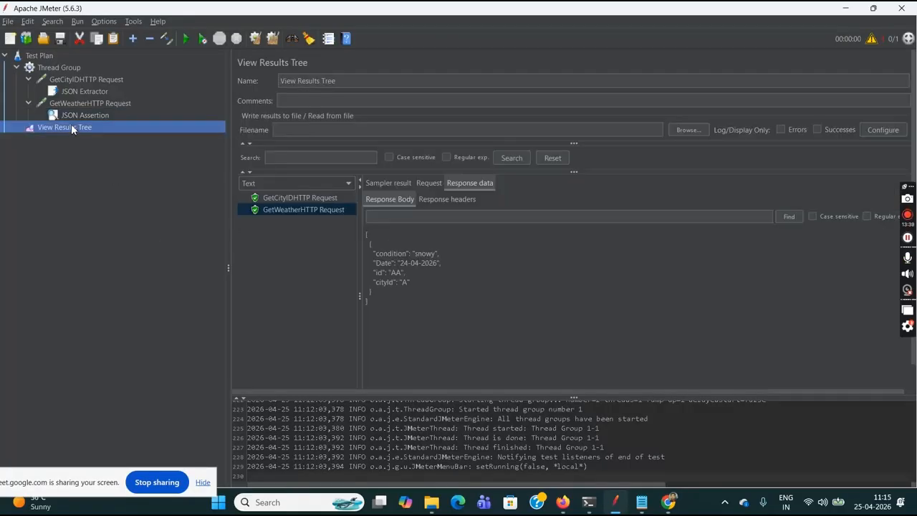
left_click(257, 39)
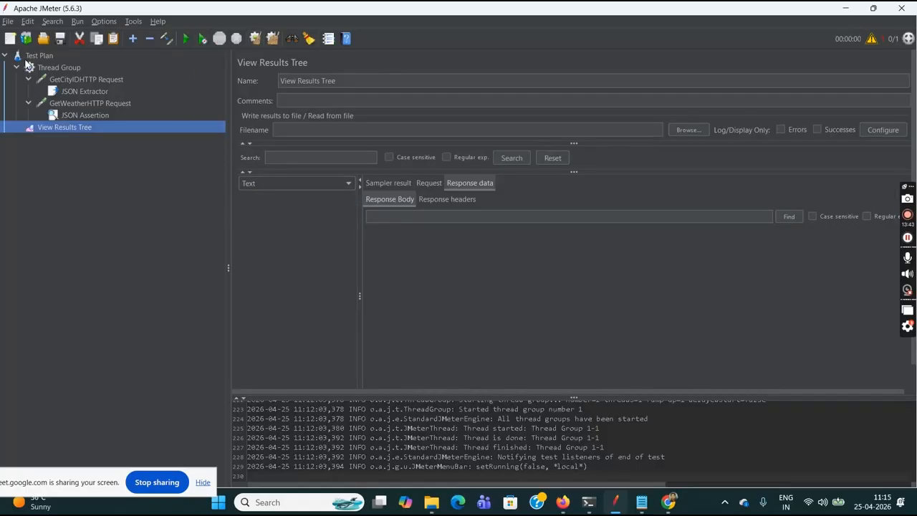
left_click(27, 58)
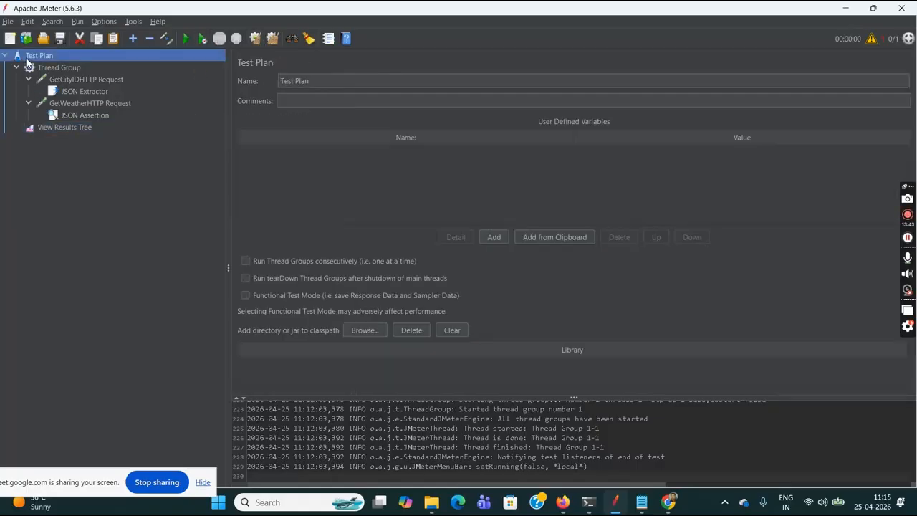
left_click(187, 40)
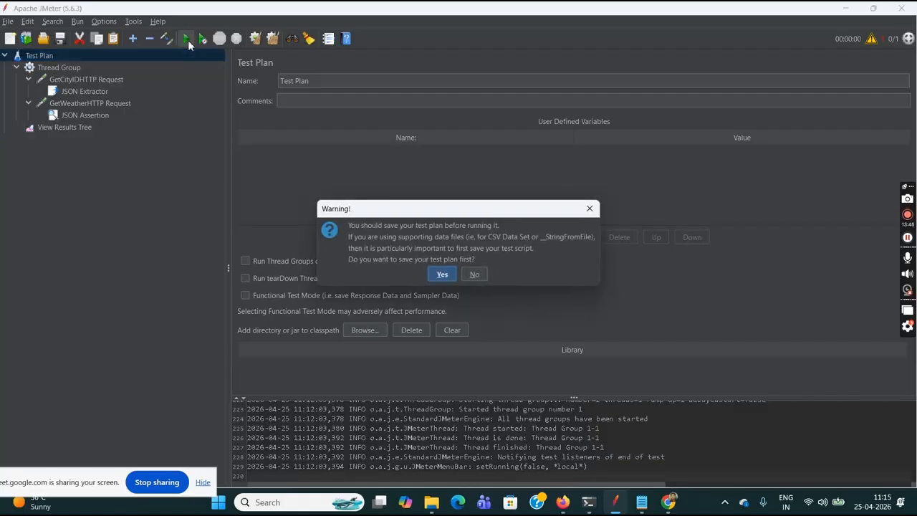
left_click(475, 274)
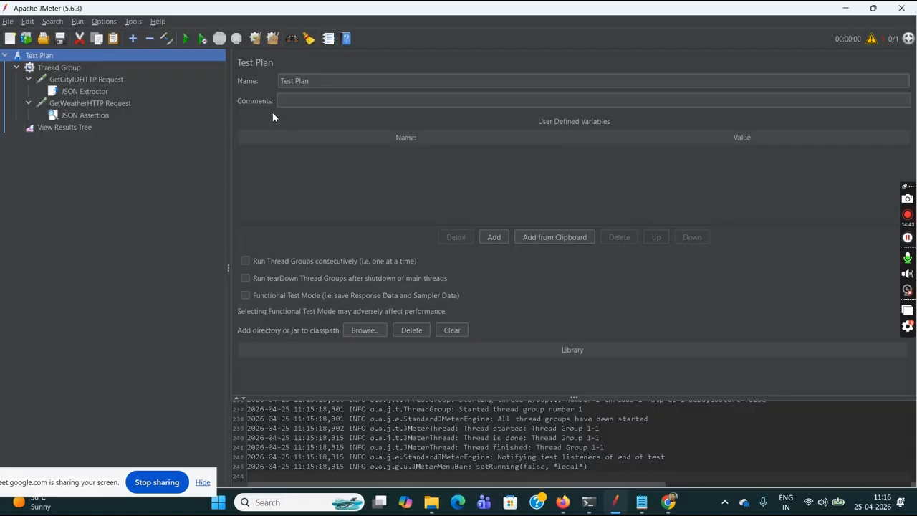
- Review the JSON Extractor settings and the GetCityIDHTTP Request's protocol, server name and port number
left_click(90, 93)
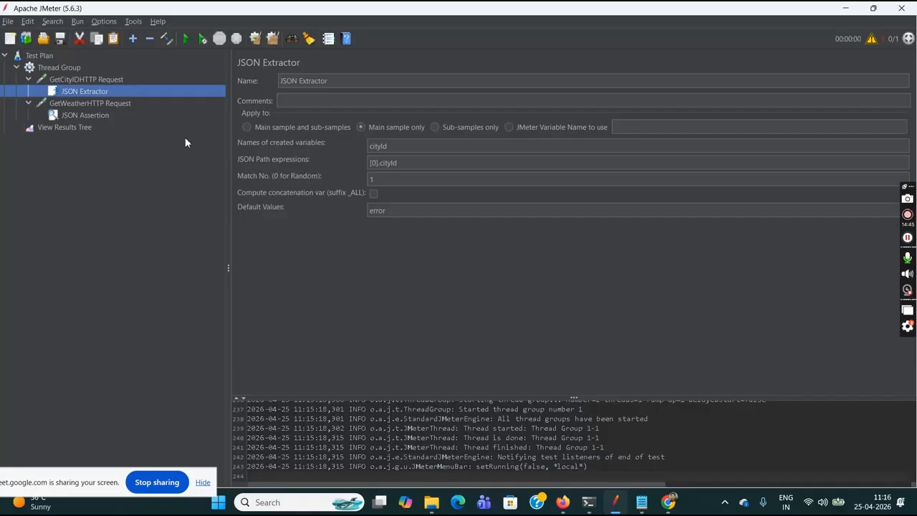
left_click(63, 81)
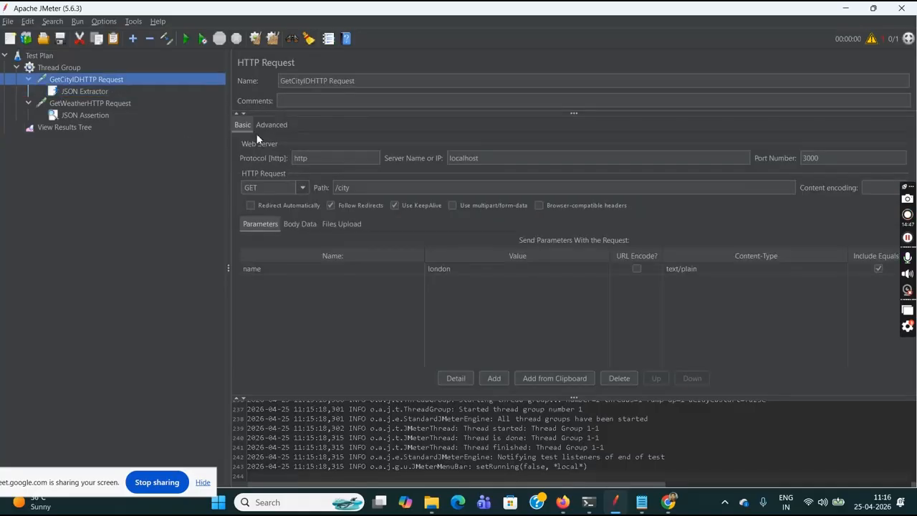
left_click_drag(337, 158, 294, 158)
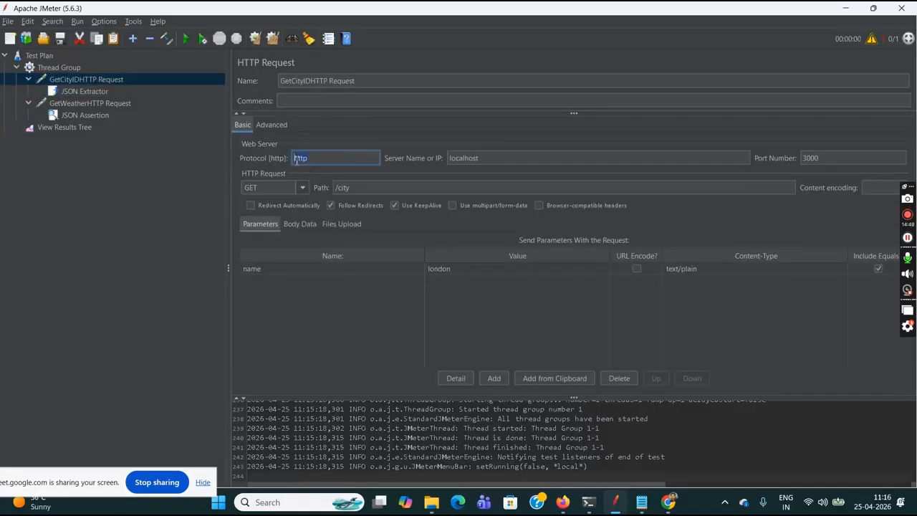
left_click_drag(492, 162, 445, 164)
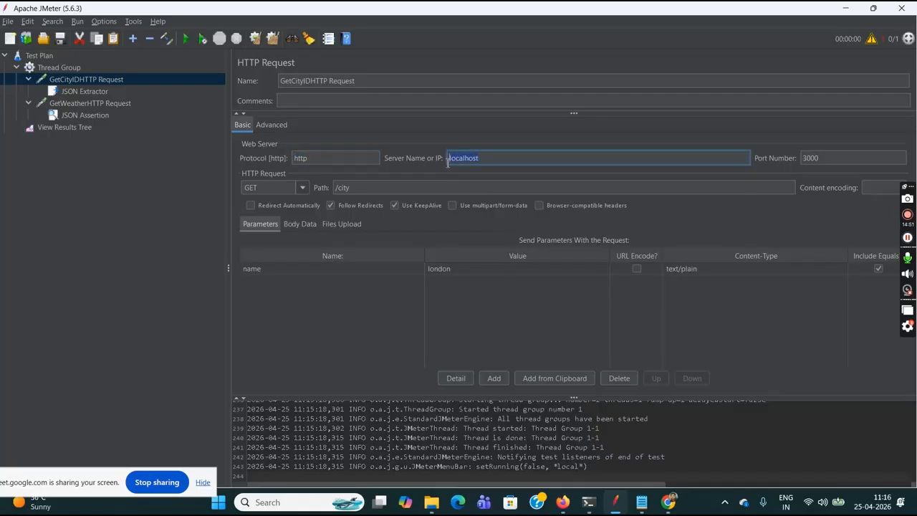
left_click(490, 160)
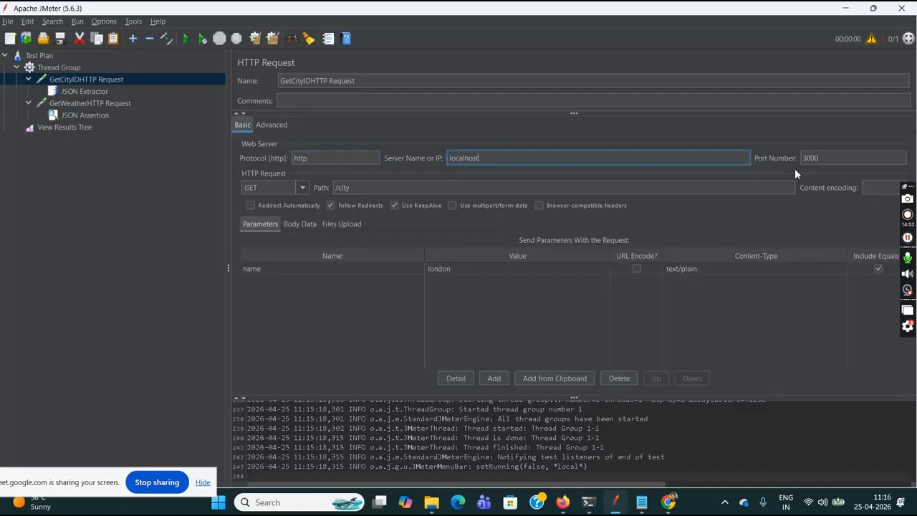
left_click(826, 163)
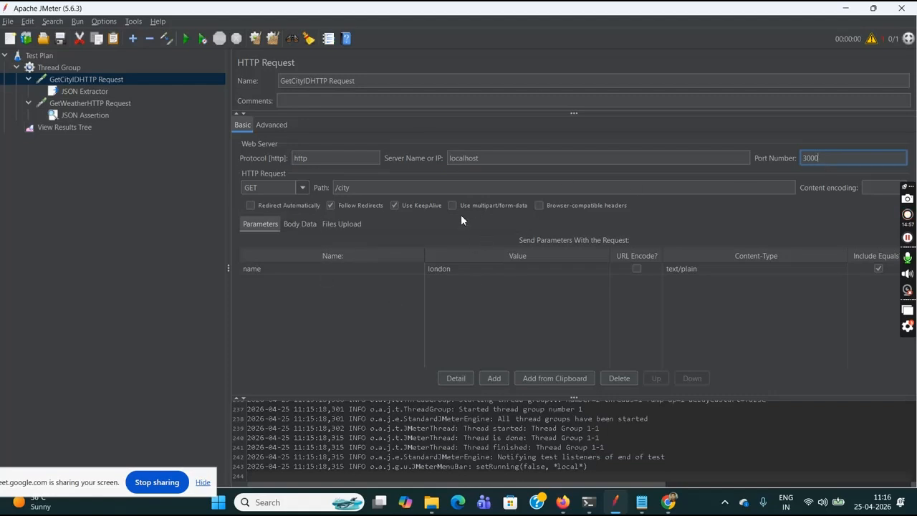
- Examine the request and response body of both the GetCityIDHTTP Request and GetWeatherHTTP Request in View Results Tree
left_click(76, 131)
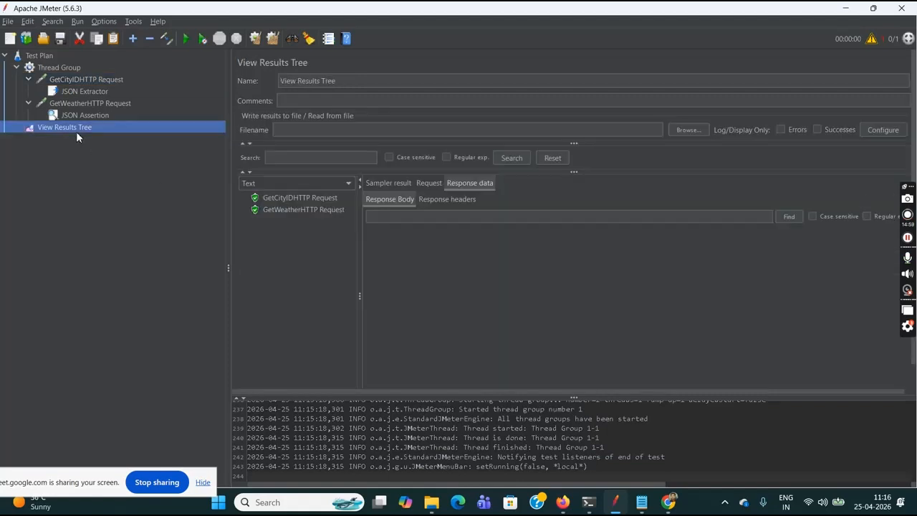
left_click(298, 197)
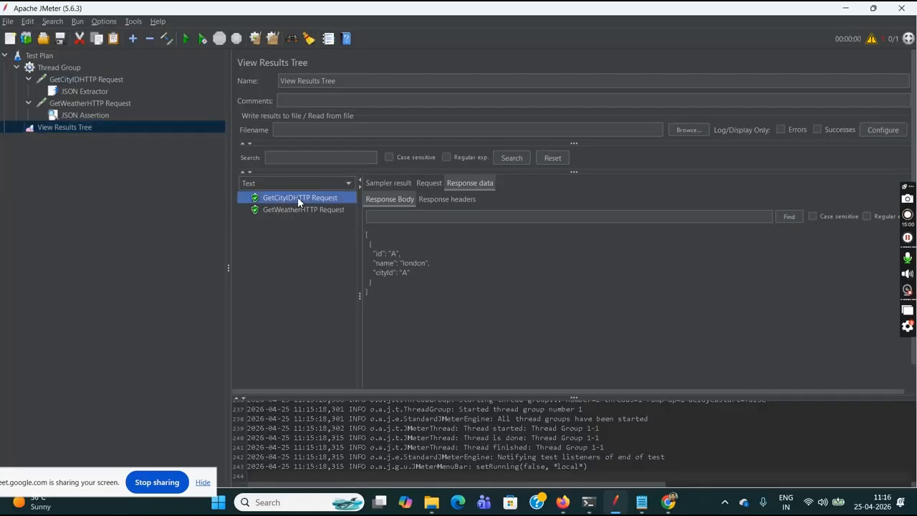
left_click(424, 186)
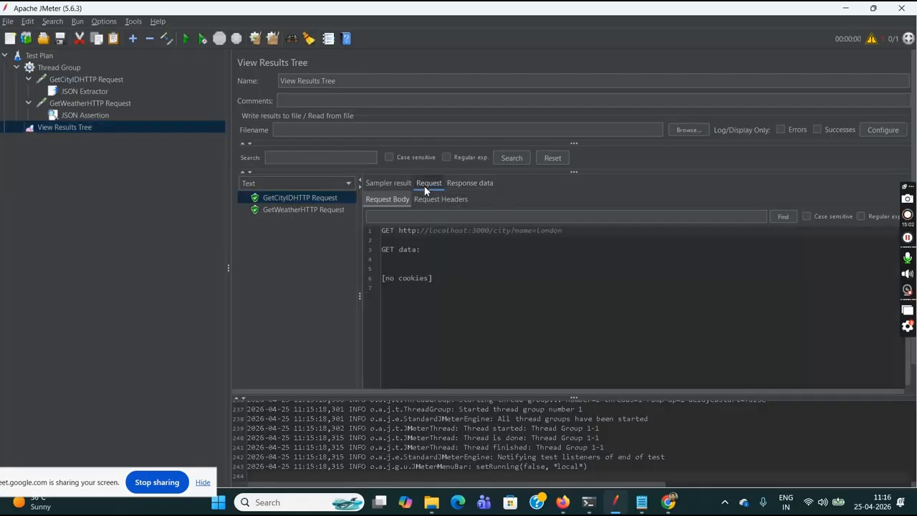
left_click(469, 185)
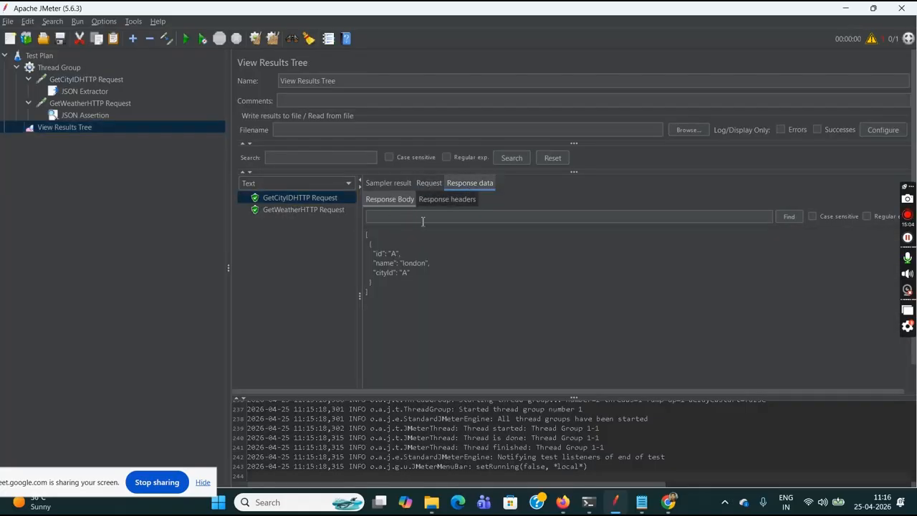
left_click(331, 211)
left_click(426, 184)
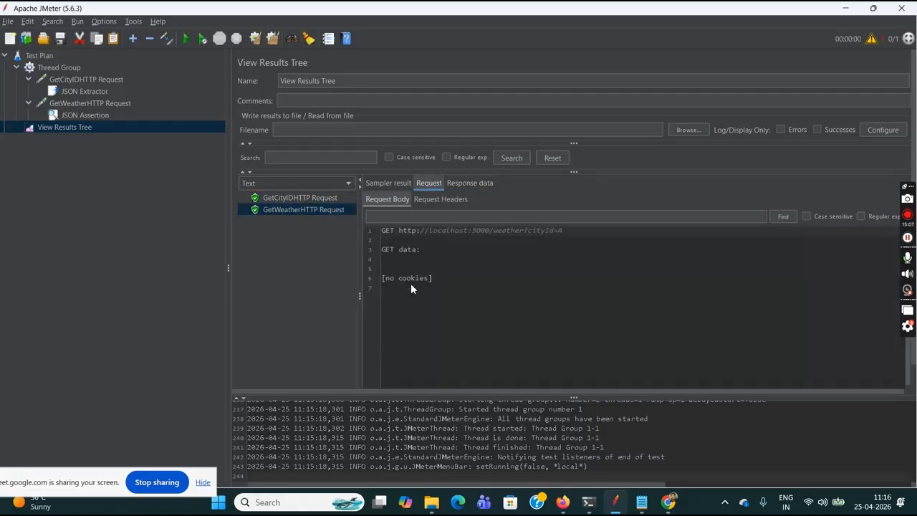
left_click(467, 184)
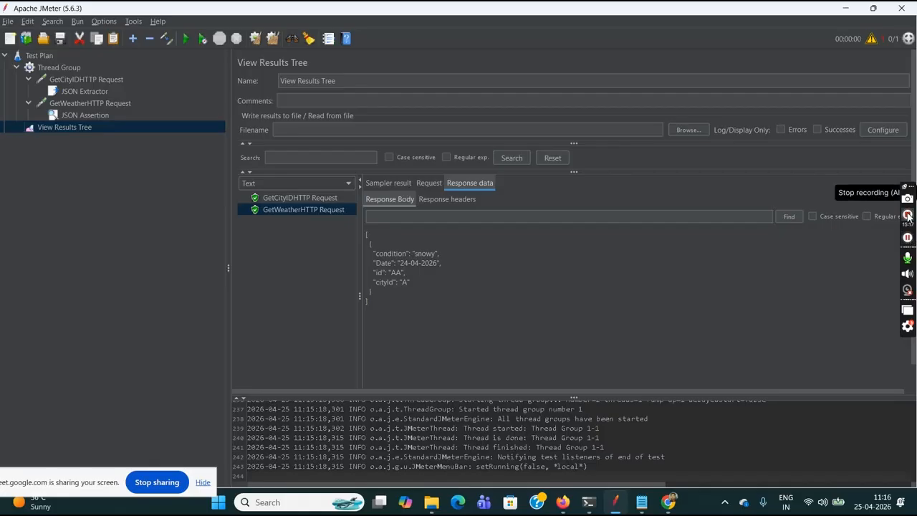
- Set the Thread Group's number of threads (users) to 2
left_click(68, 68)
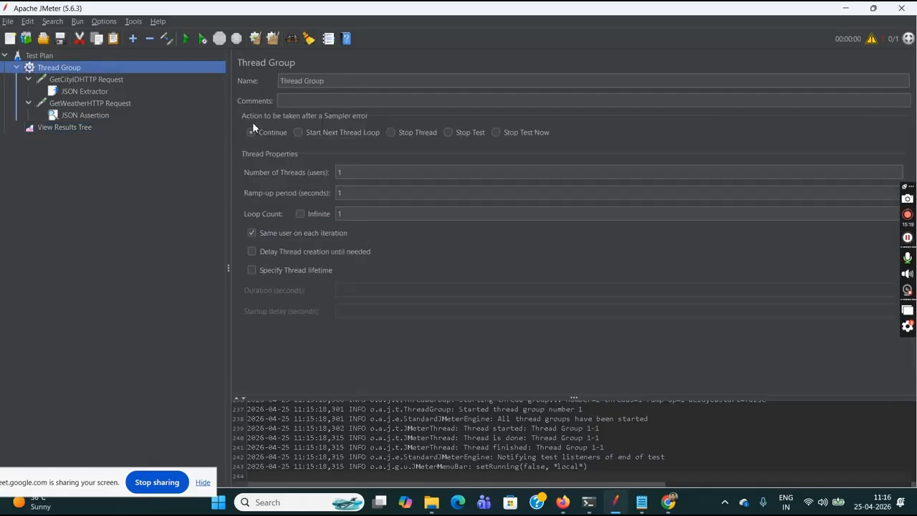
left_click(353, 172)
key("BackSpace")
type("2")
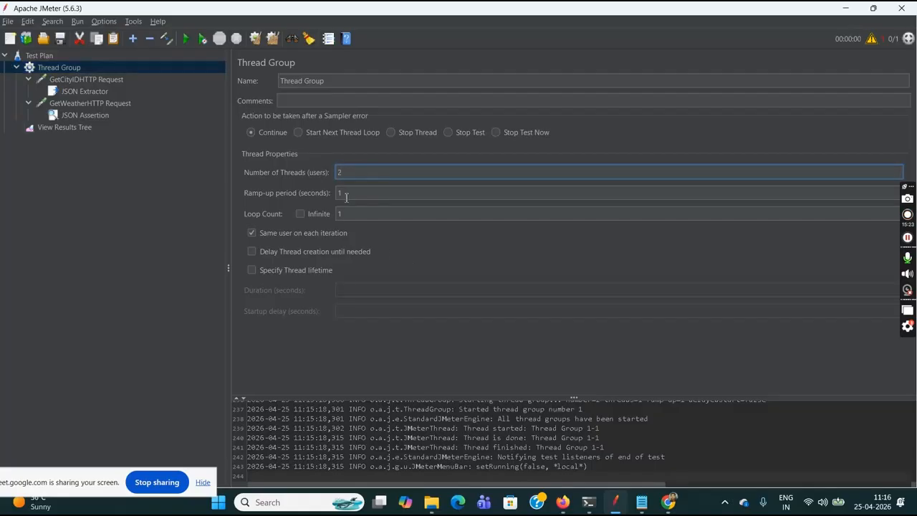
left_click_drag(363, 173, 335, 175)
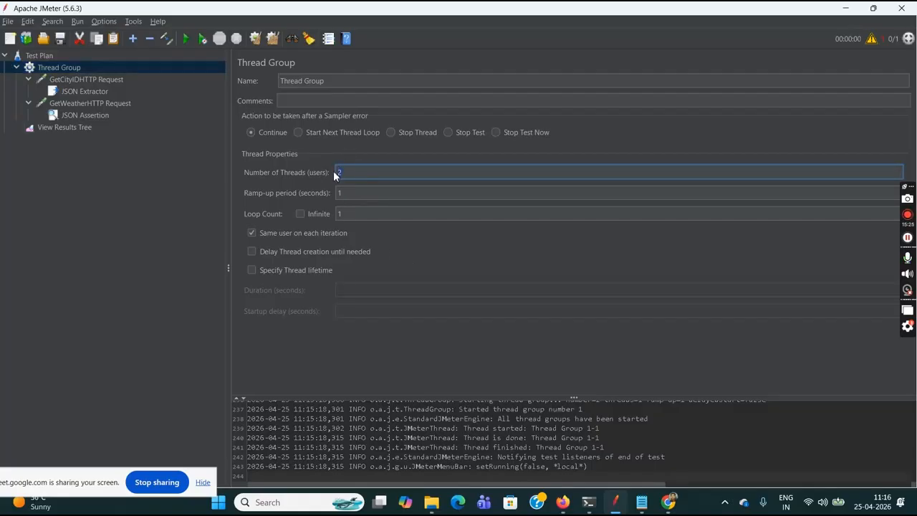